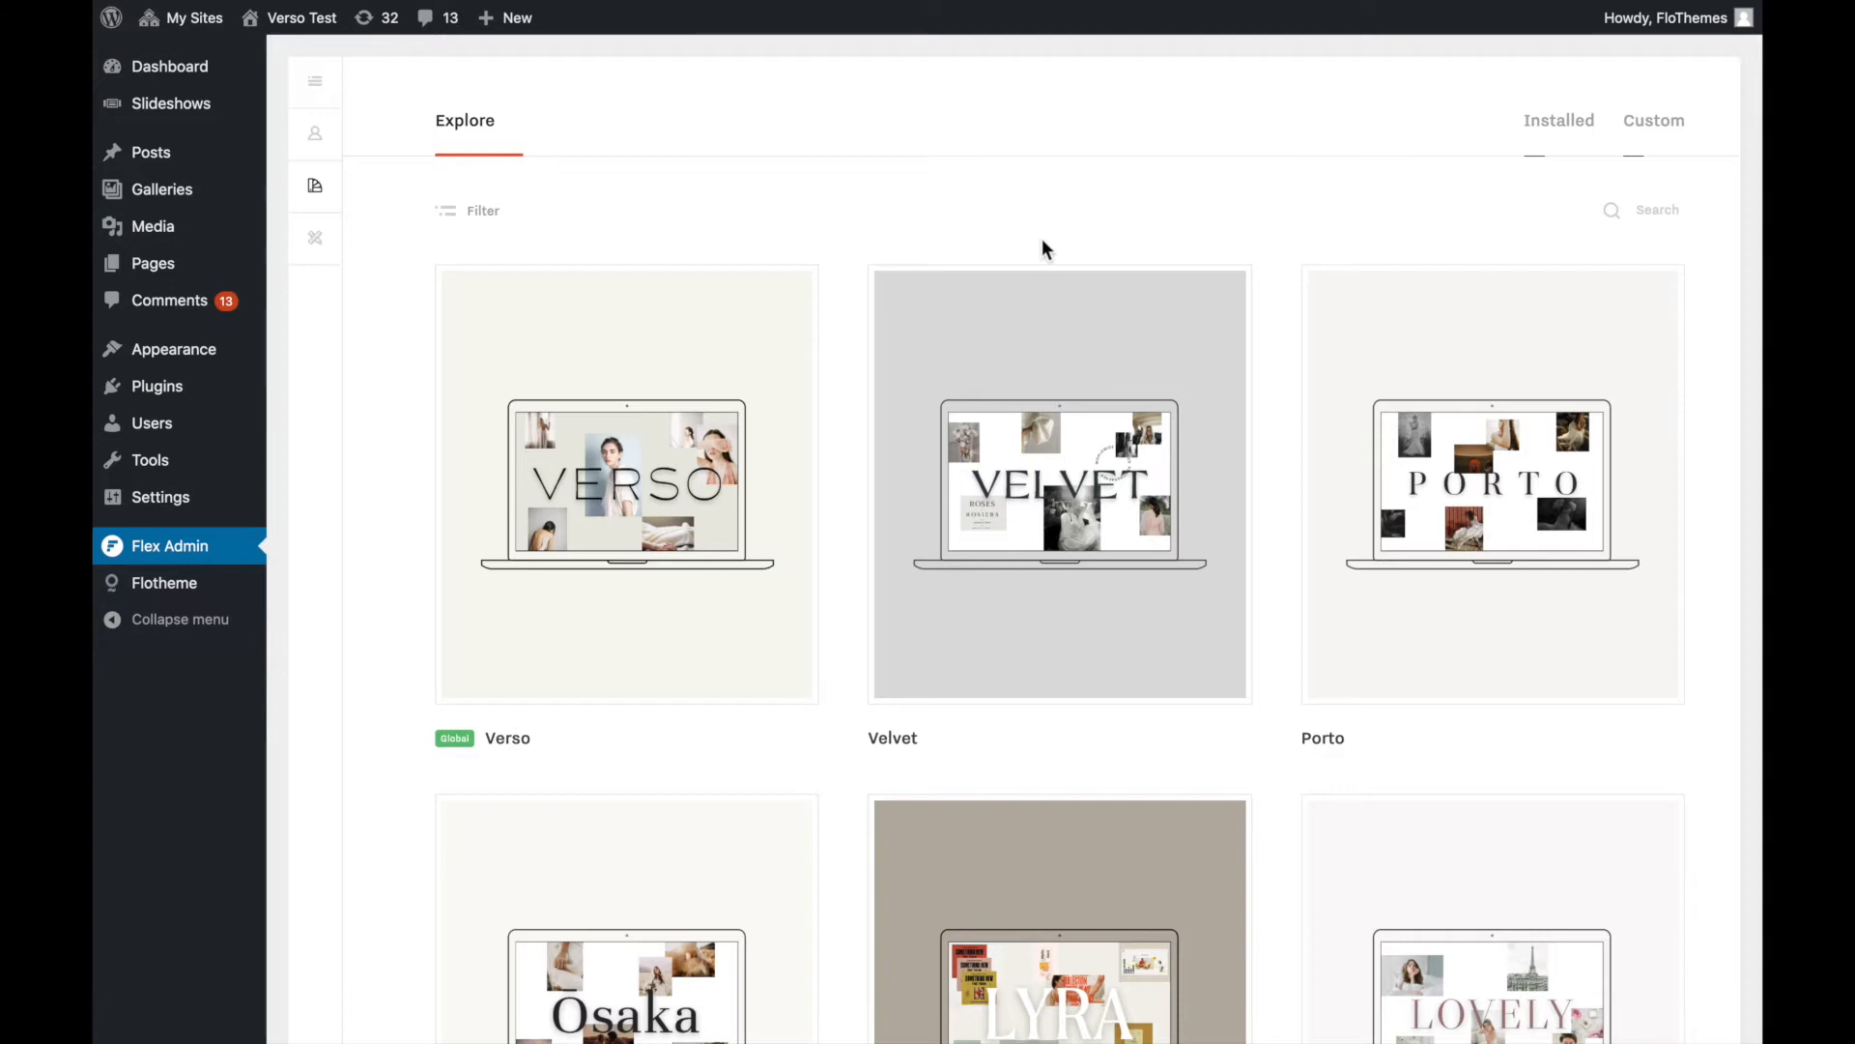
- View the Velvet style kit's details with its Scheme 2 colors, and close them
{"action": "left_click", "coordinate": [1147, 332]}
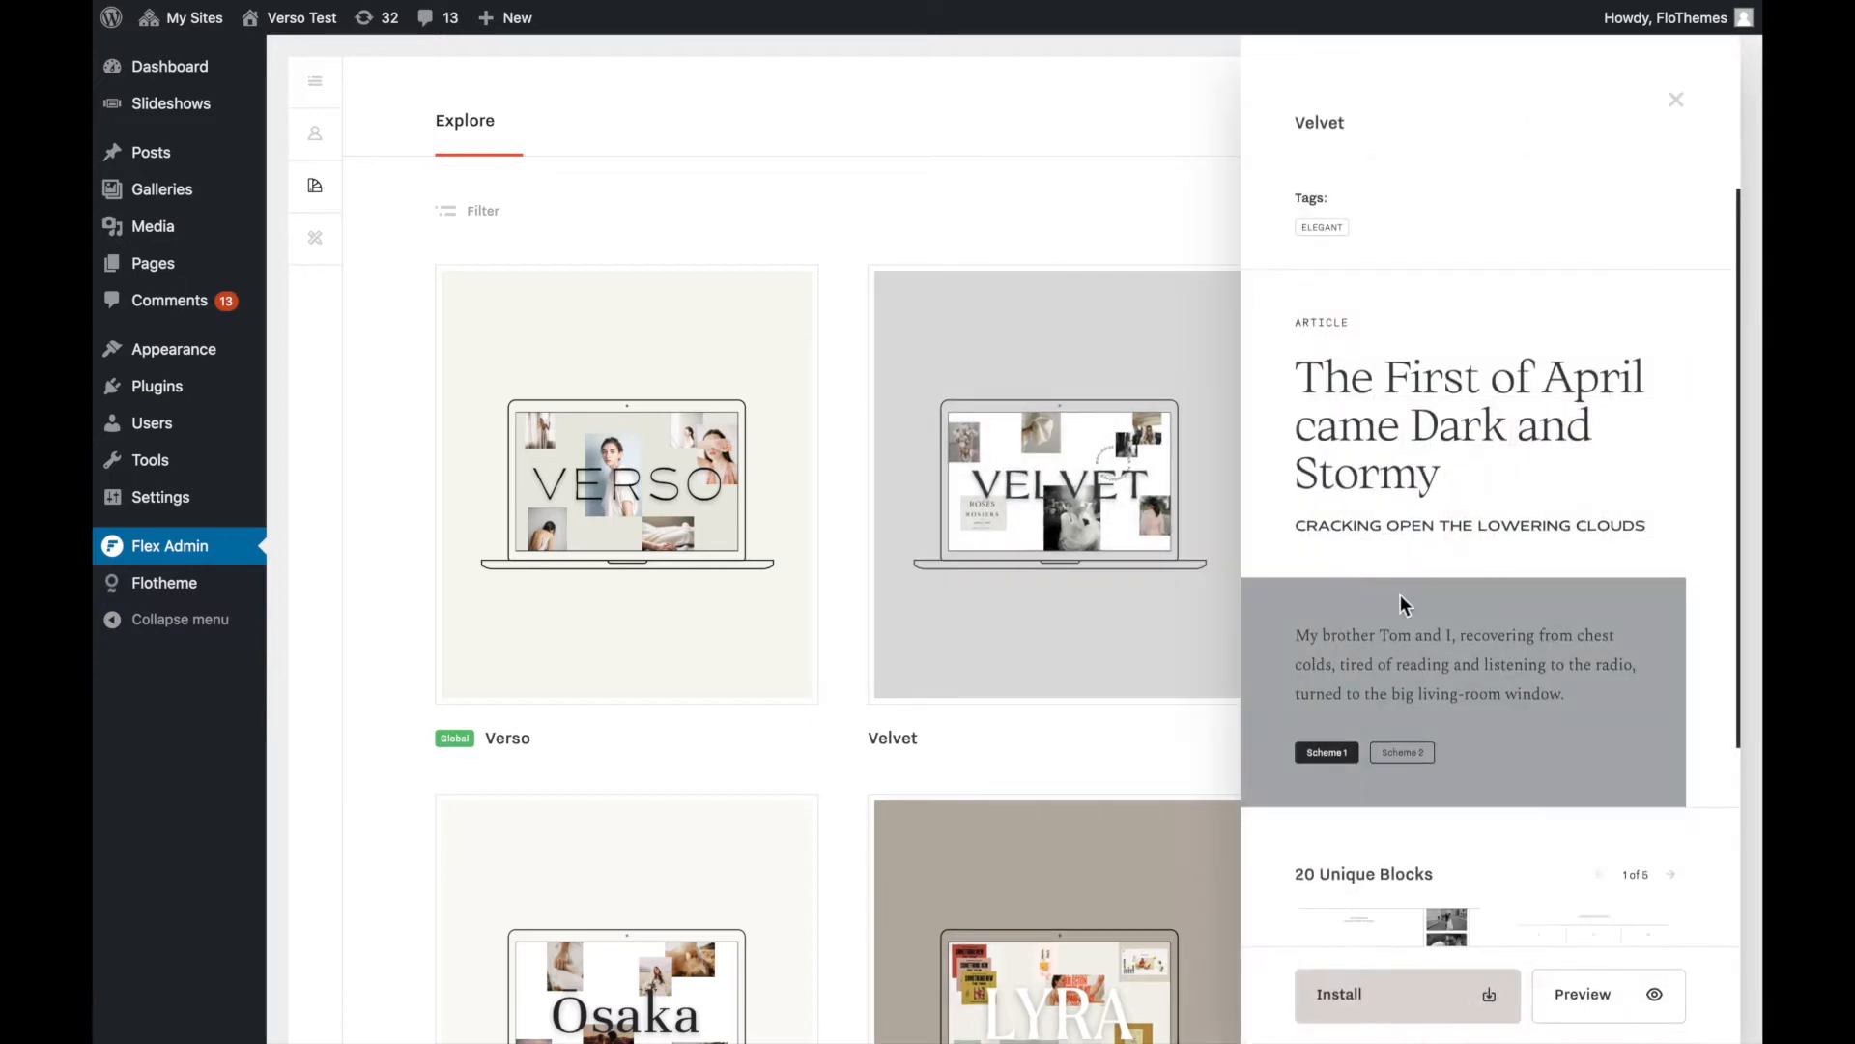
{"action": "left_click", "coordinate": [1402, 758]}
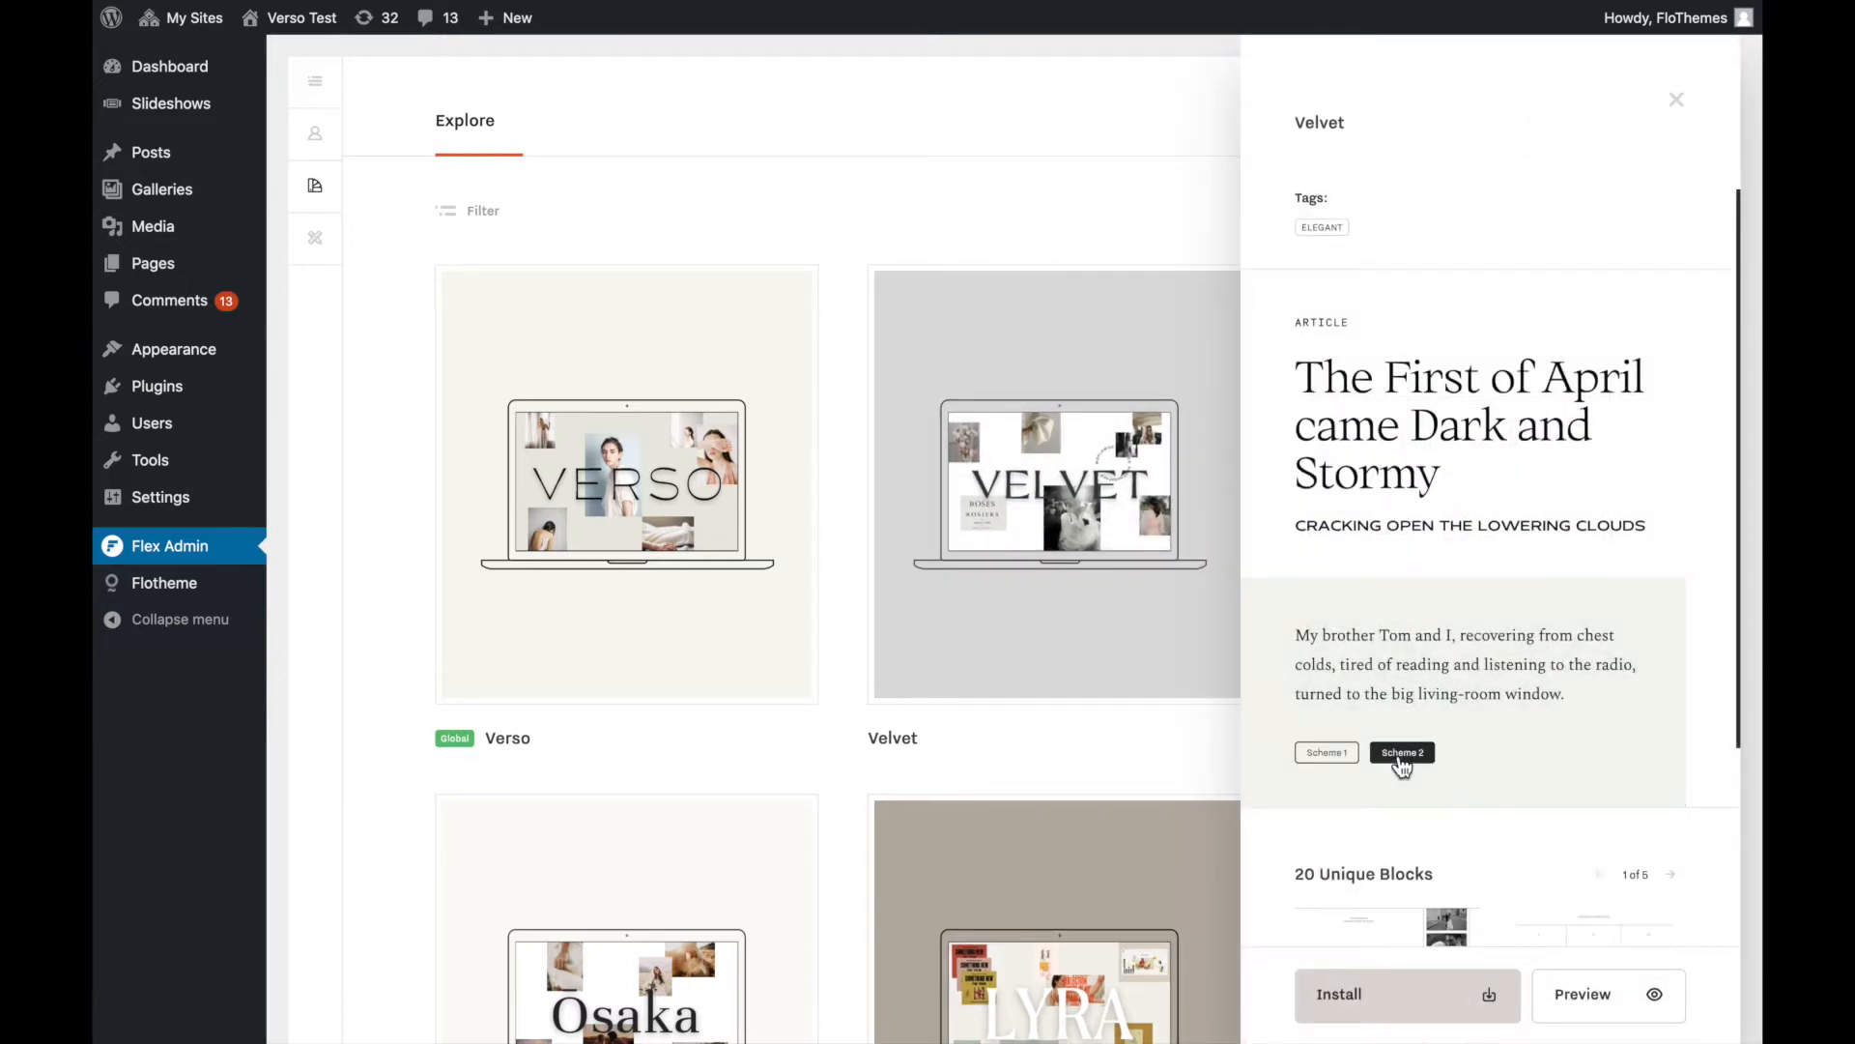
{"action": "left_click", "coordinate": [1679, 101]}
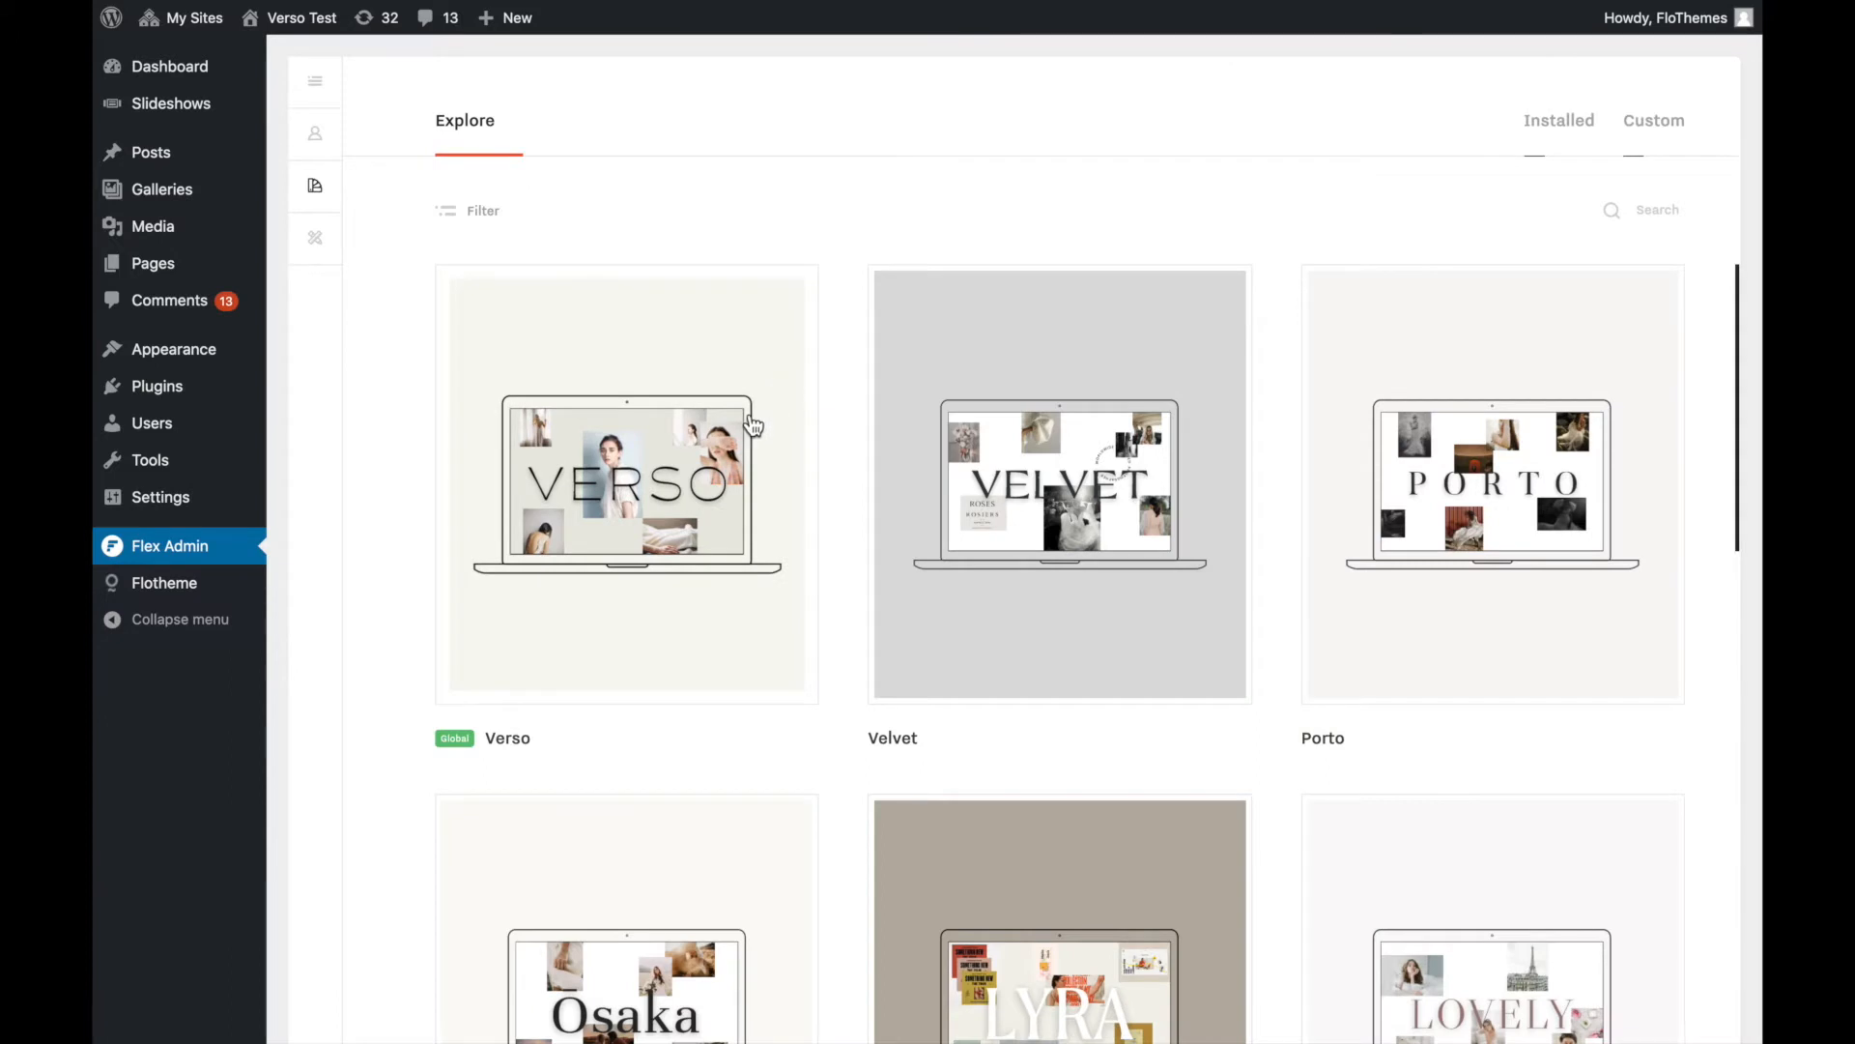
- Compare the Scheme 1 and Scheme 2 colors in the Verso style kit's details, and close them
{"action": "left_click", "coordinate": [754, 423]}
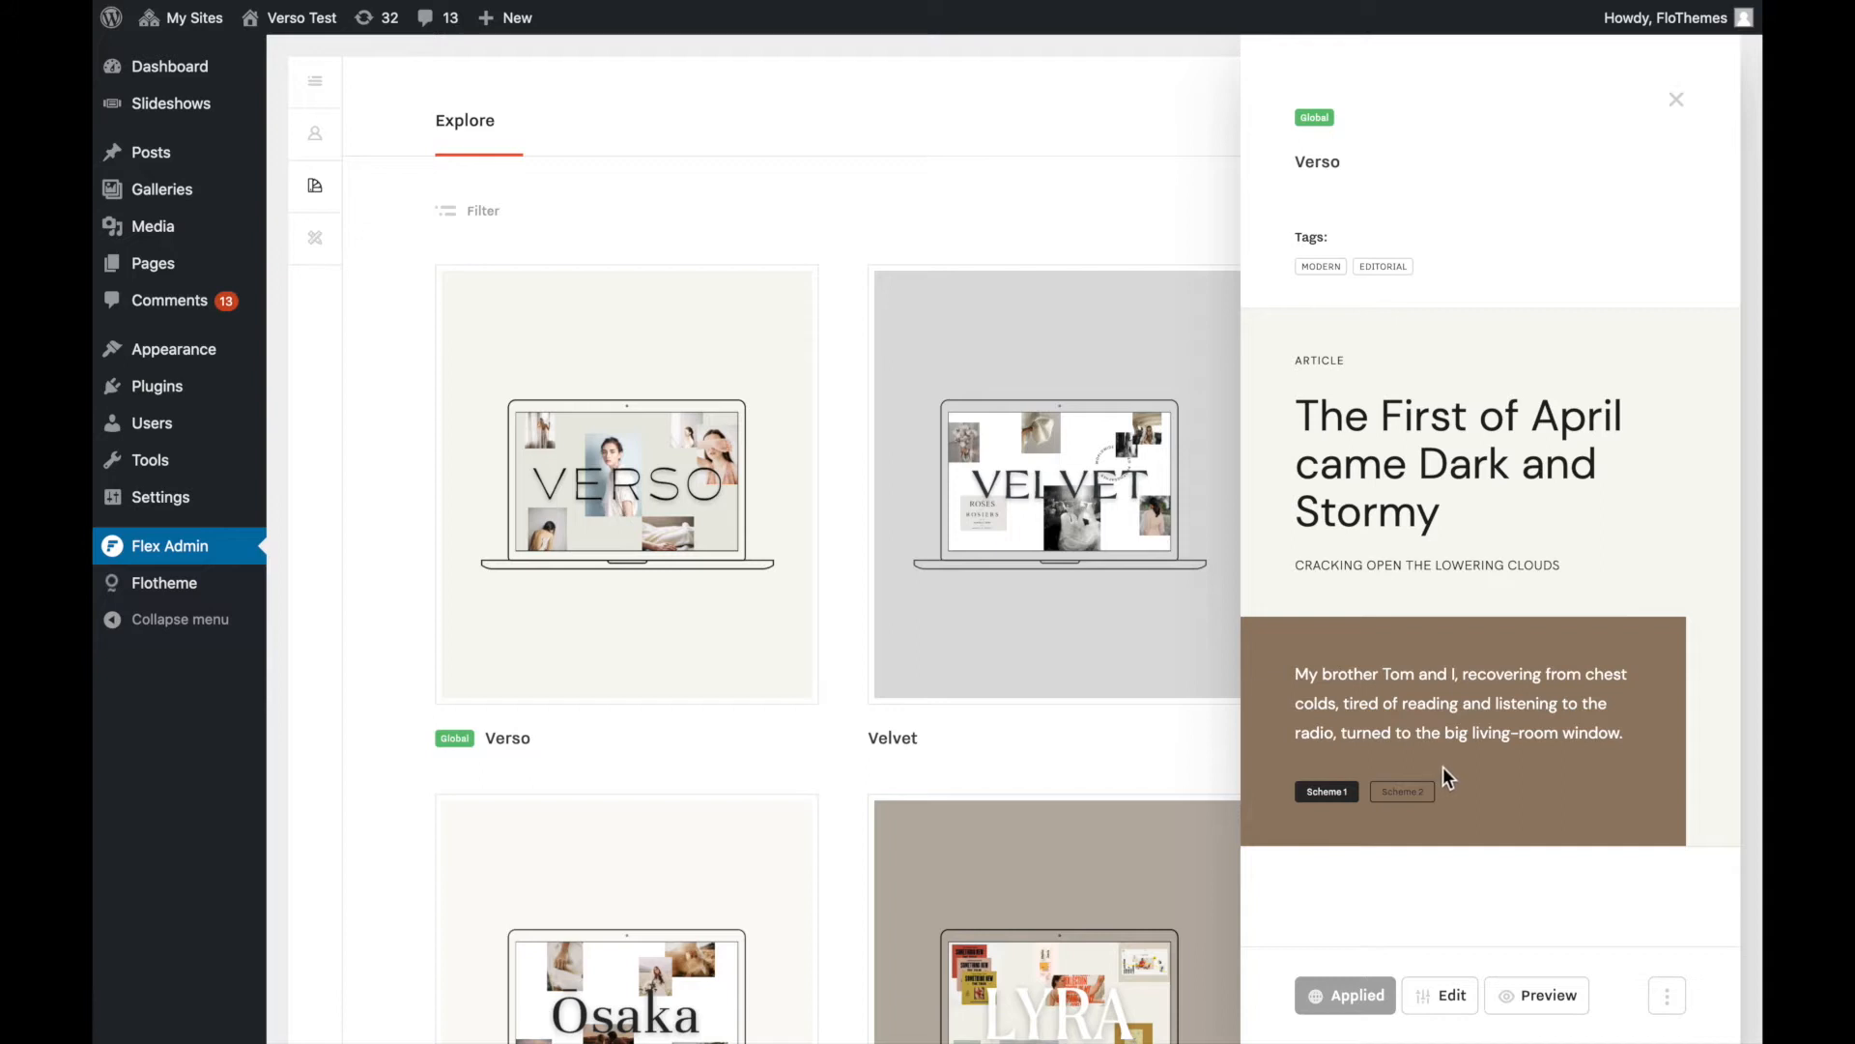
{"action": "left_click", "coordinate": [1402, 802]}
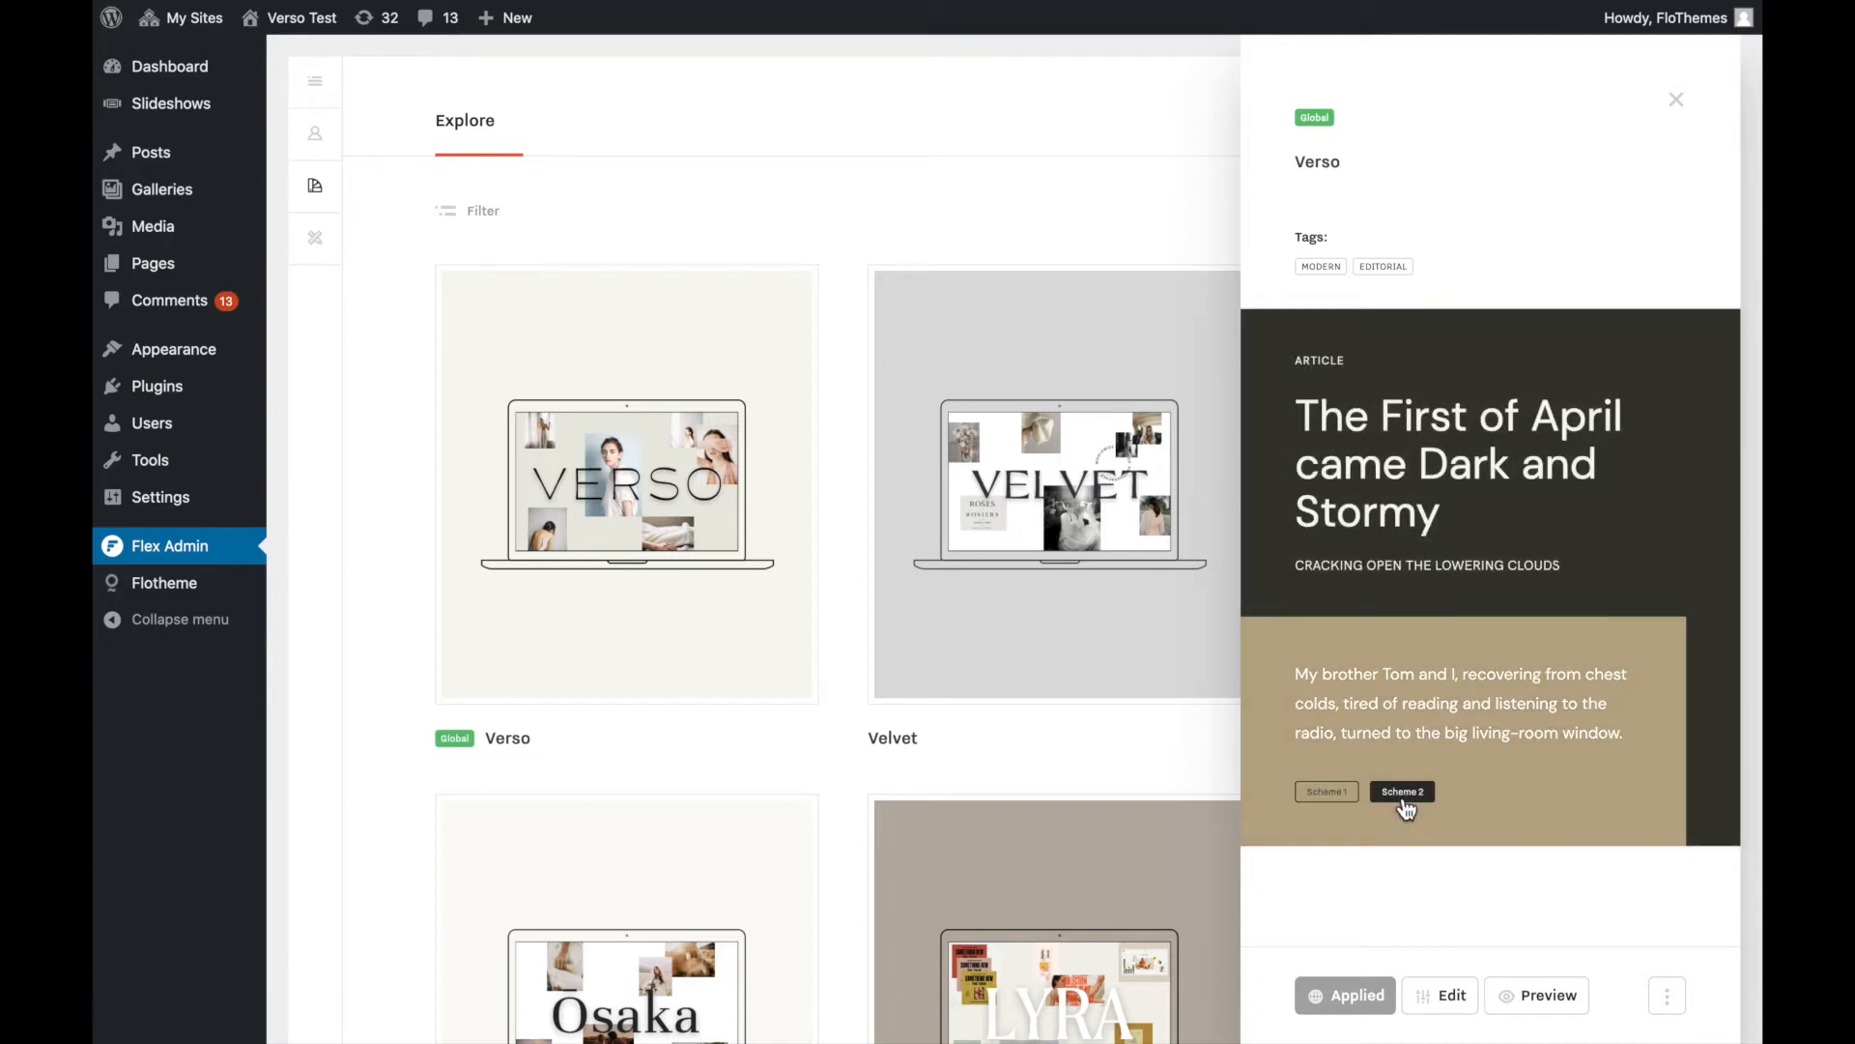
{"action": "left_click", "coordinate": [1314, 796]}
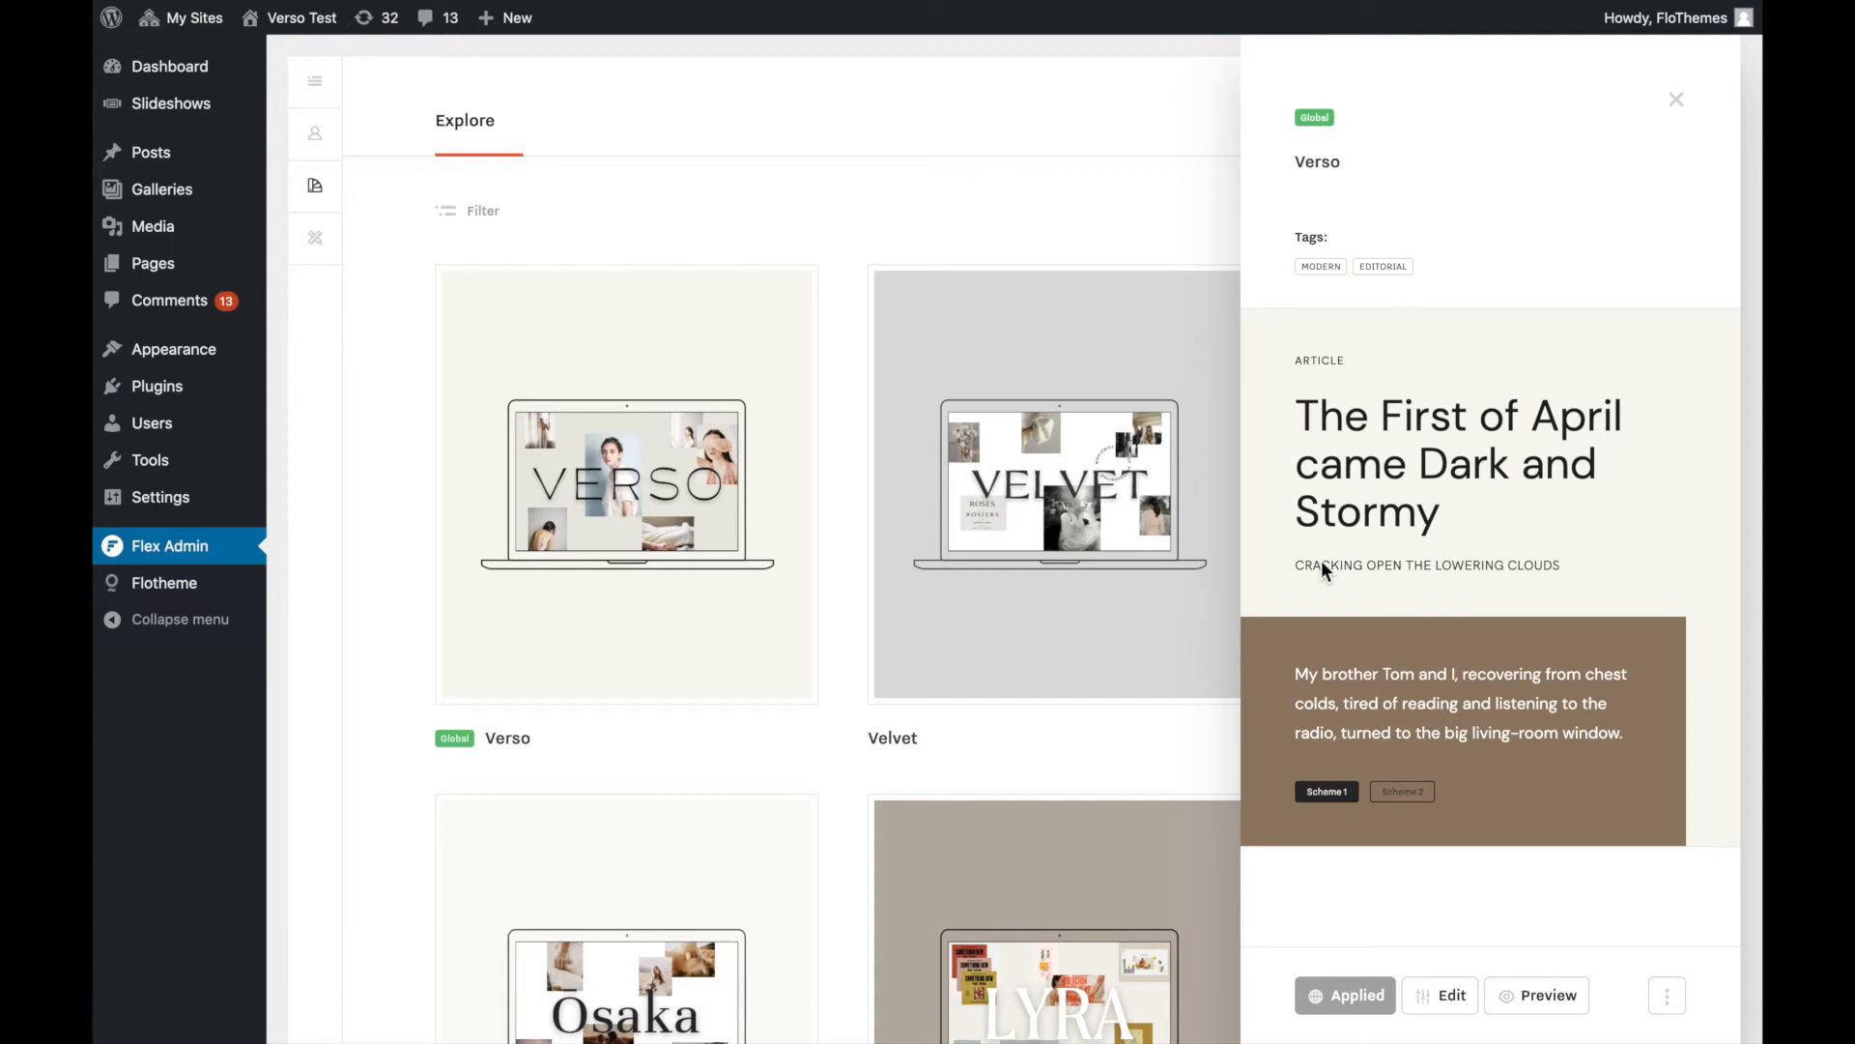
{"action": "left_click", "coordinate": [1404, 797]}
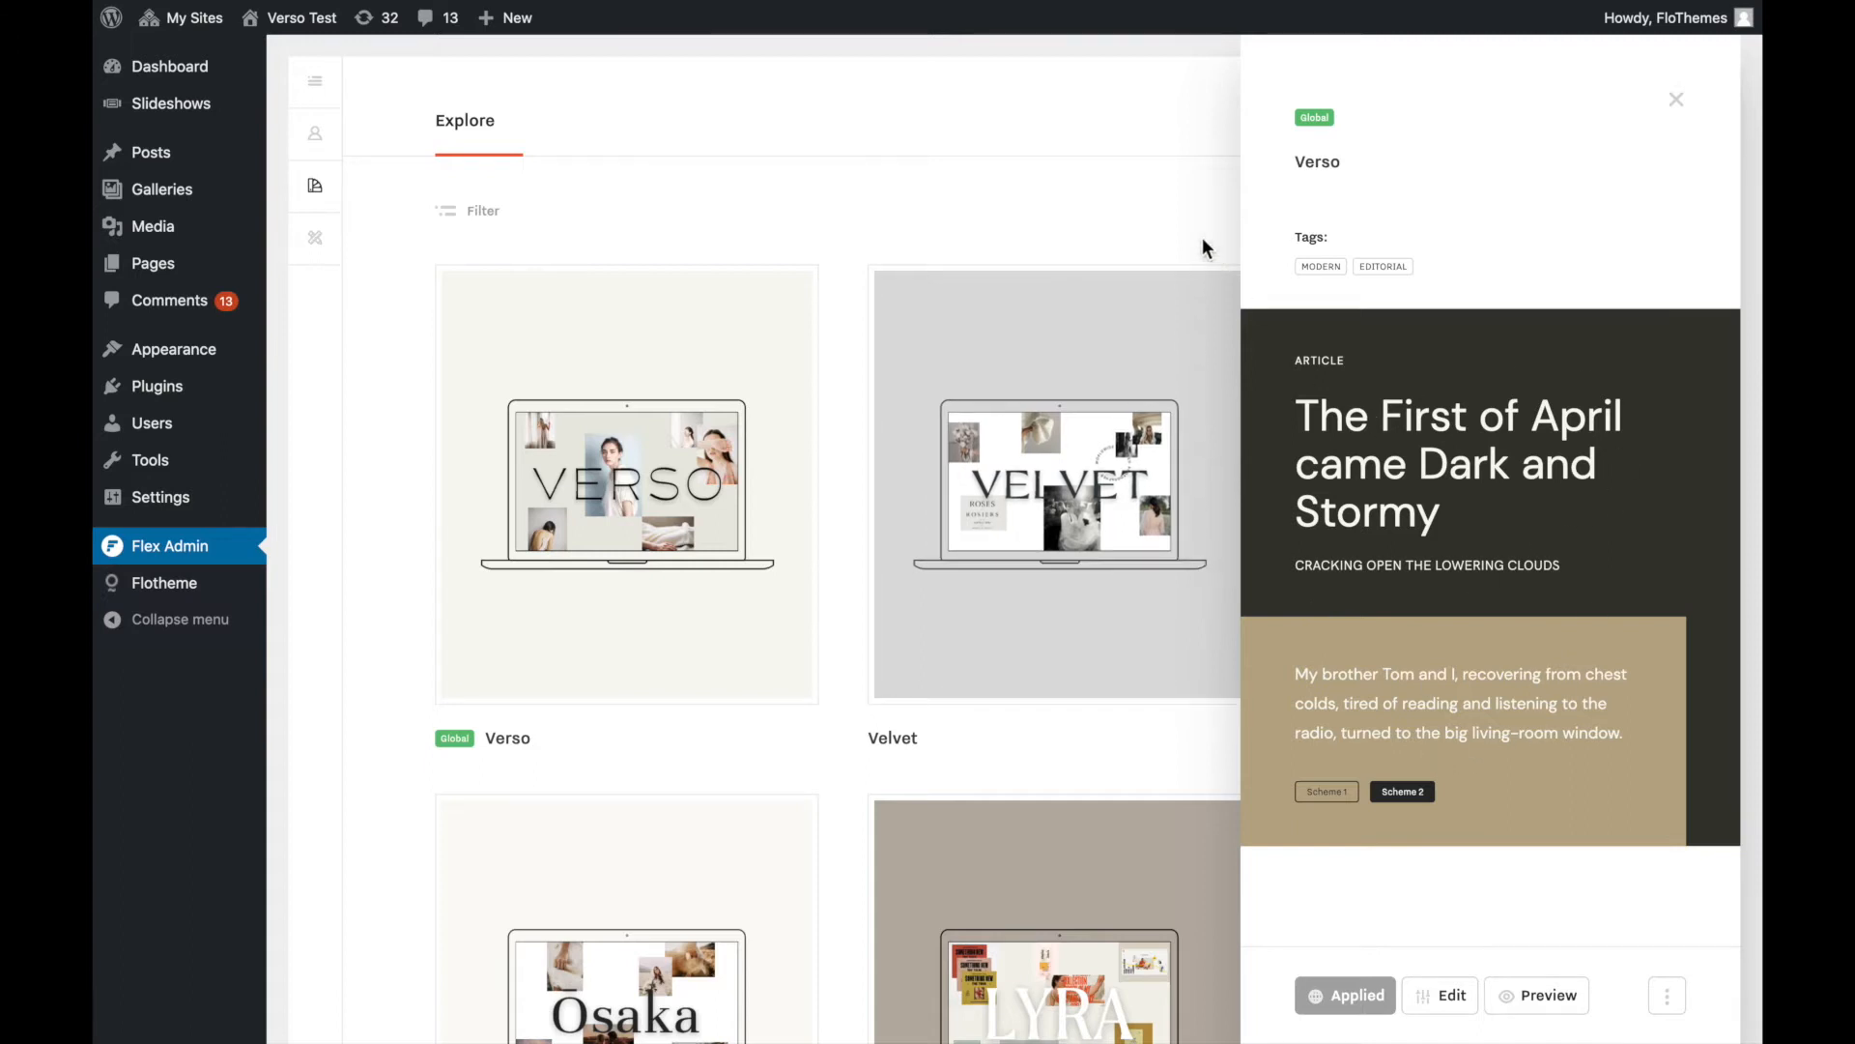
{"action": "left_click", "coordinate": [1676, 104]}
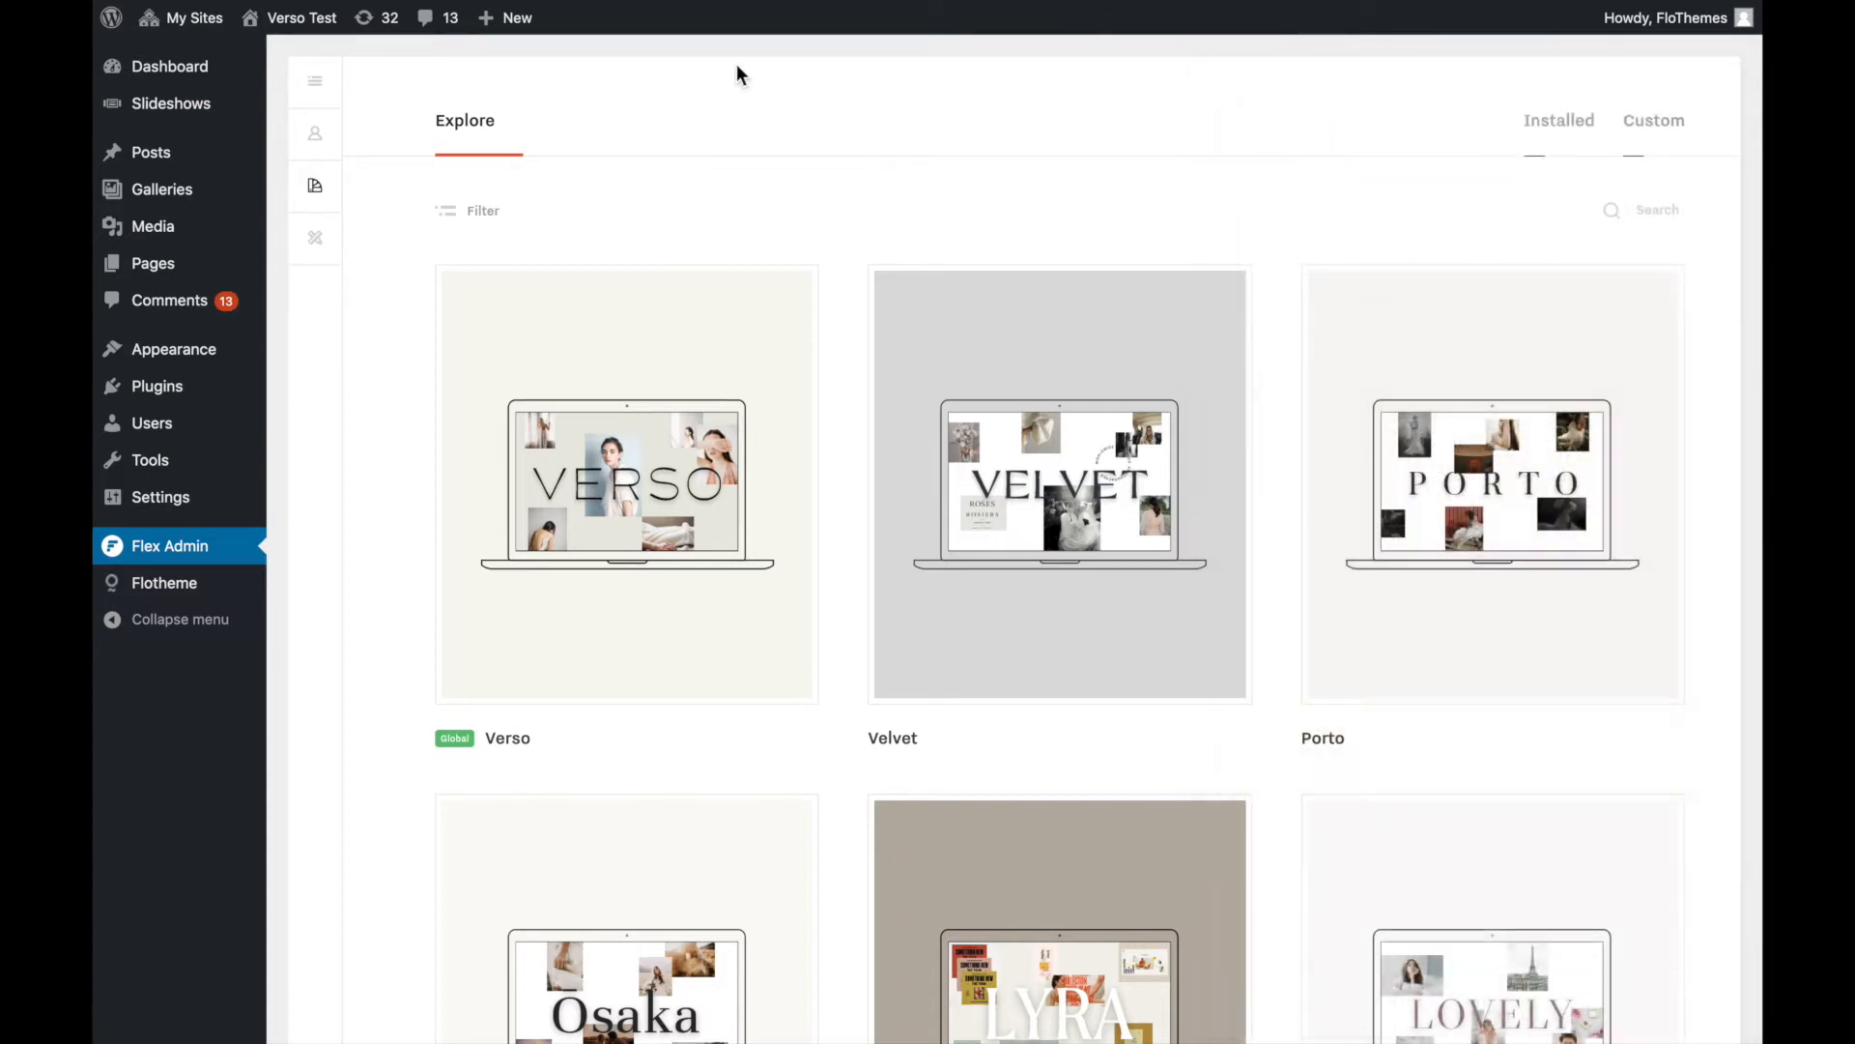
- Look through the color sets of Scheme 1 and Scheme 2 in the Verso kit's color settings
{"action": "left_click", "coordinate": [309, 243]}
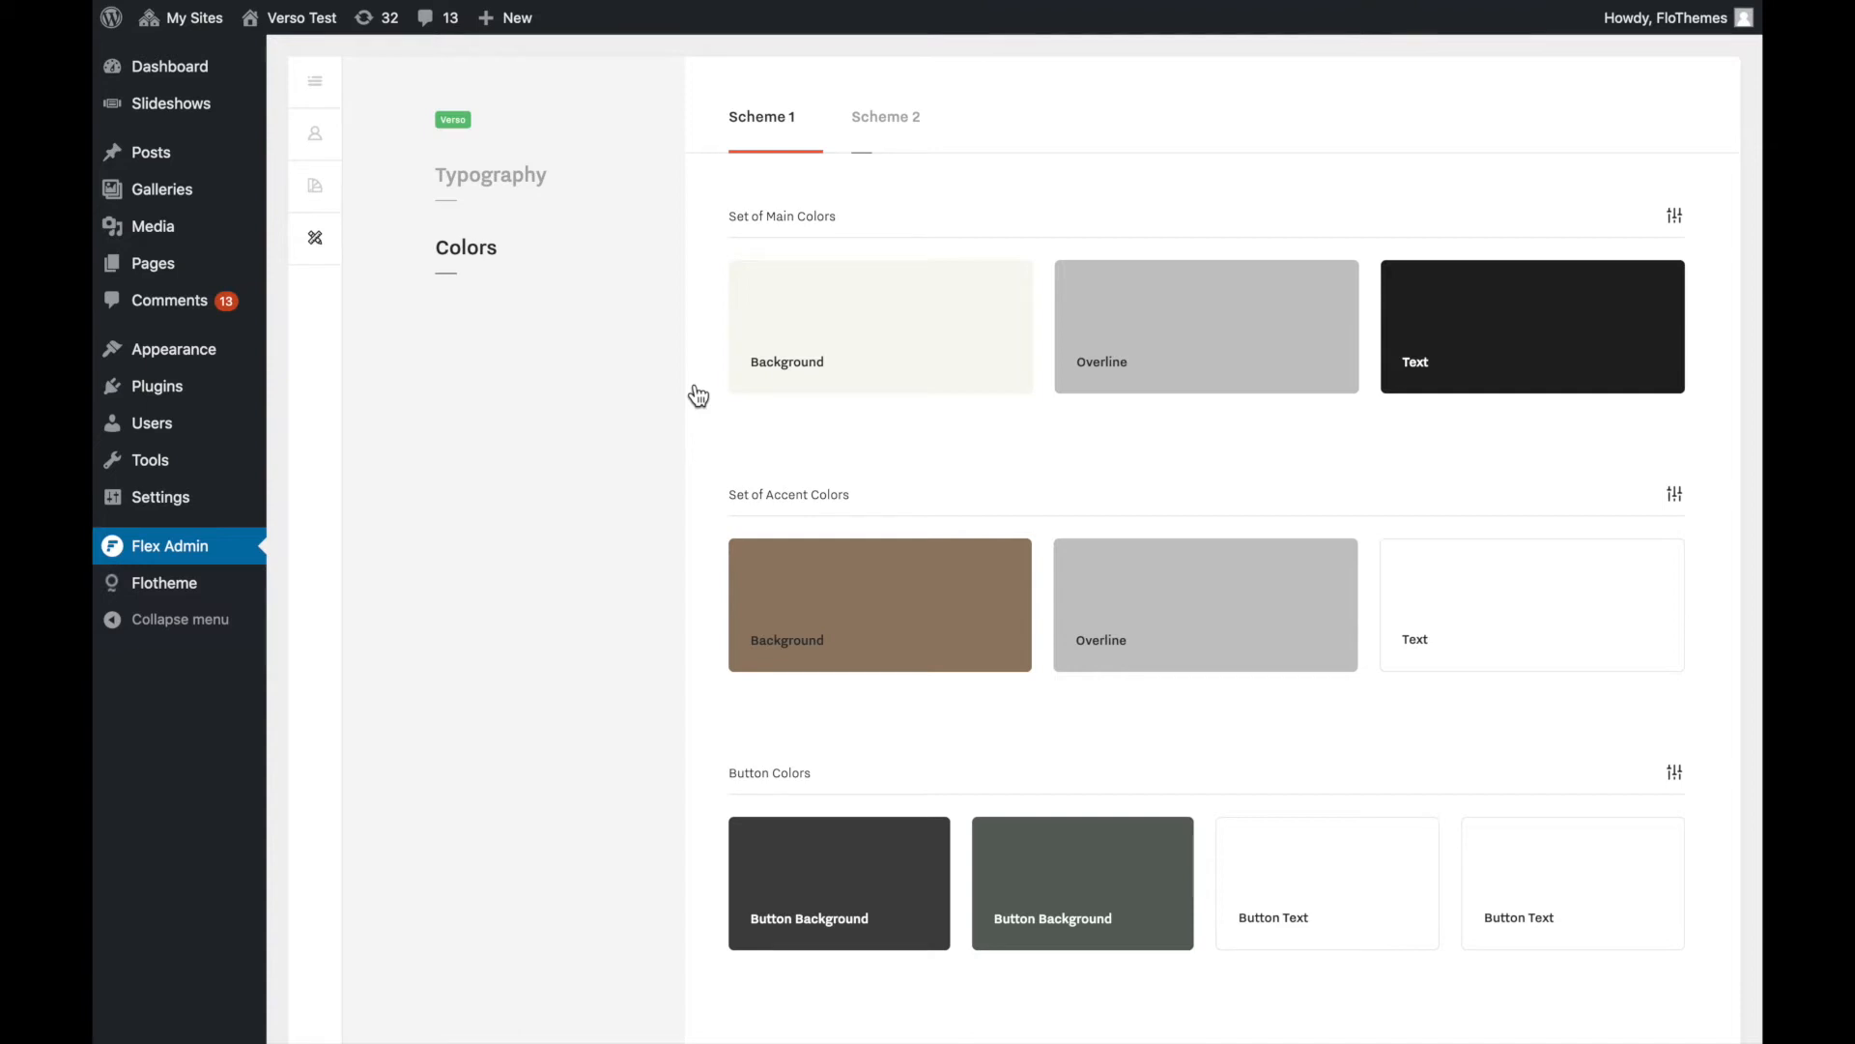
{"action": "left_click", "coordinate": [876, 124]}
{"action": "left_click", "coordinate": [785, 127]}
- Open the draft page Colors Test for editing from the site's list of pages
{"action": "mouse_move", "coordinate": [192, 357]}
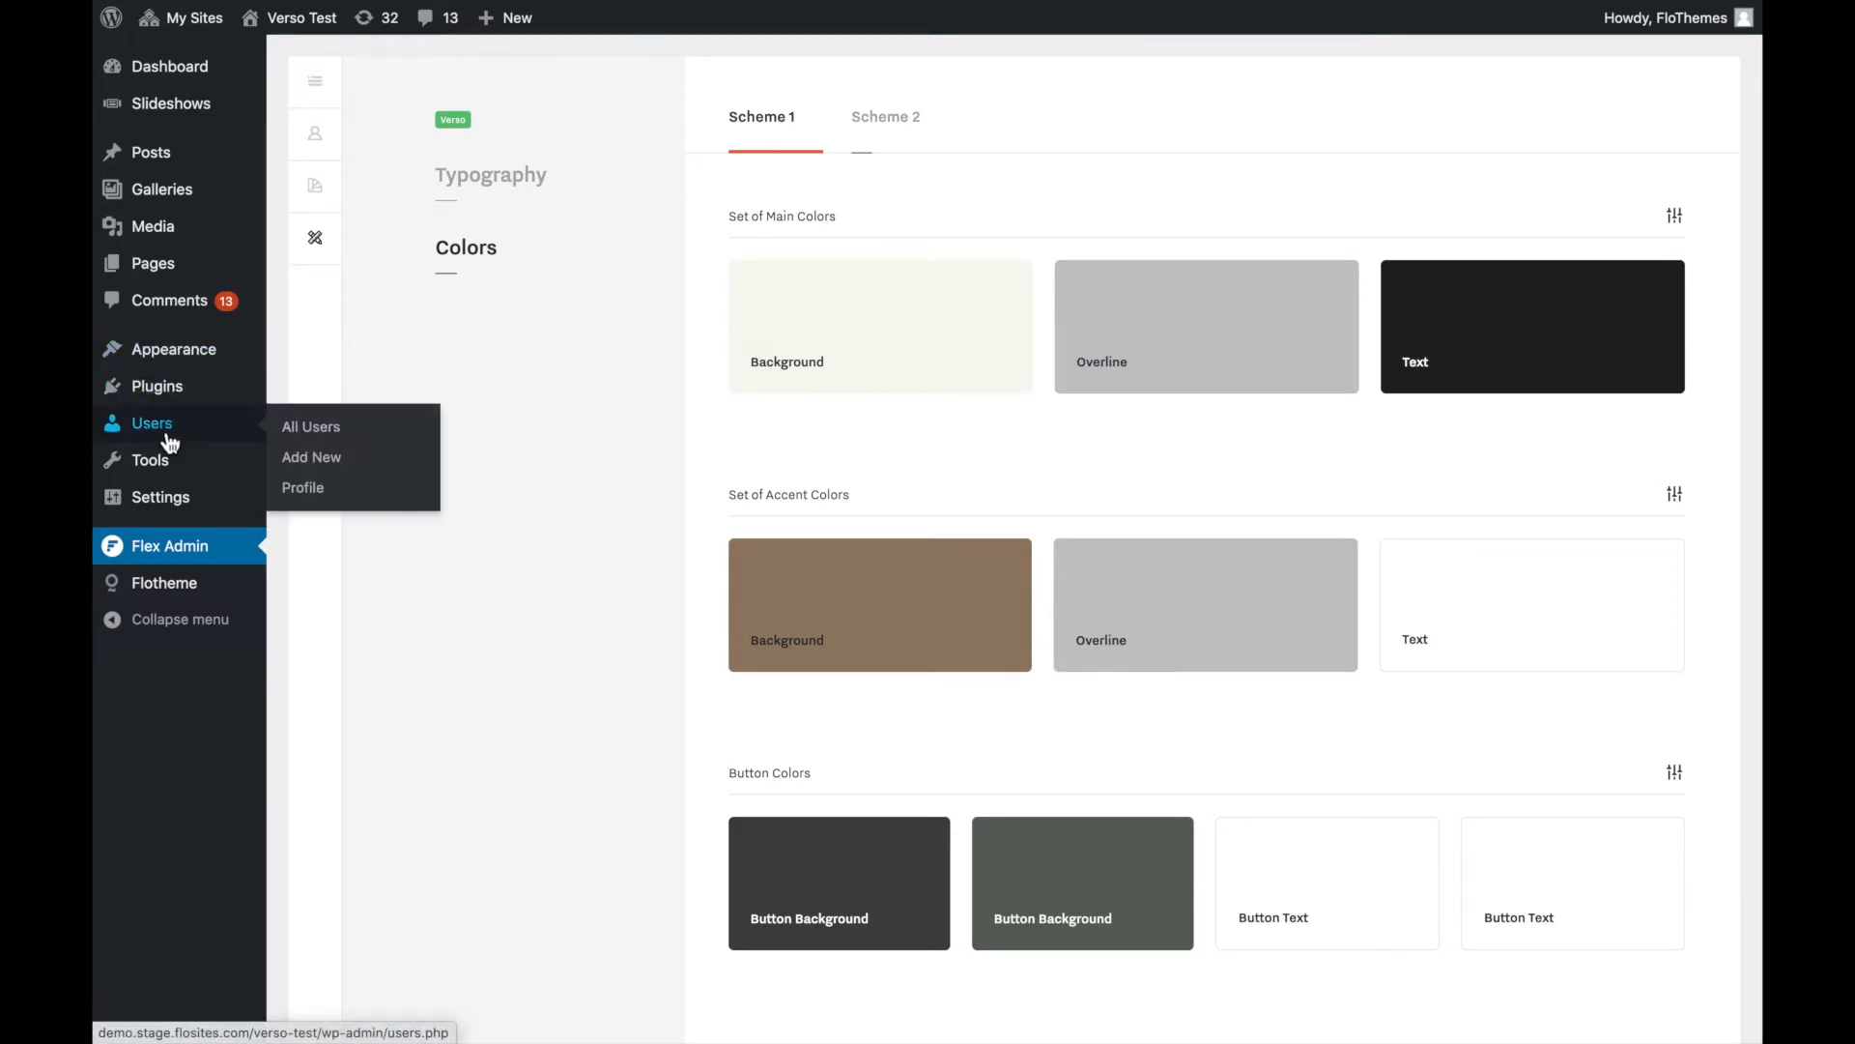
{"action": "left_click", "coordinate": [159, 273]}
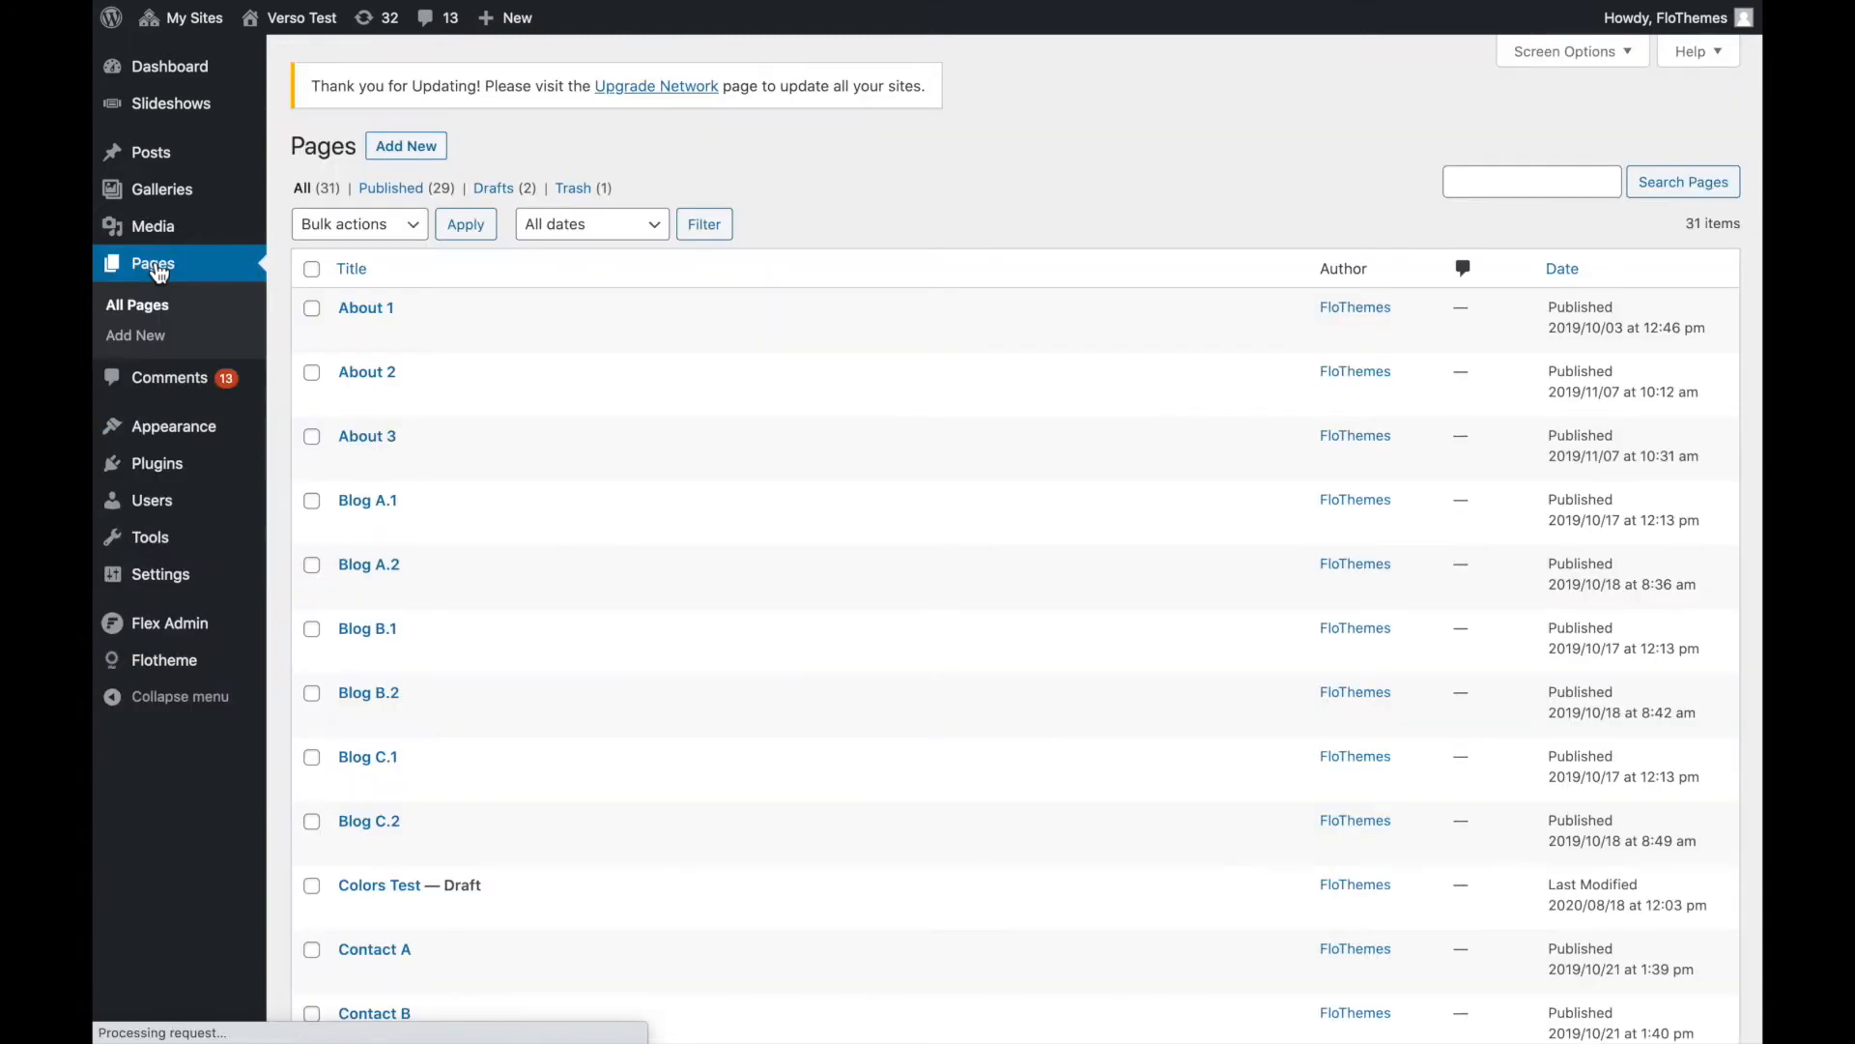
{"action": "scroll", "coordinate": [474, 626], "scroll_direction": "down", "scroll_amount": 2}
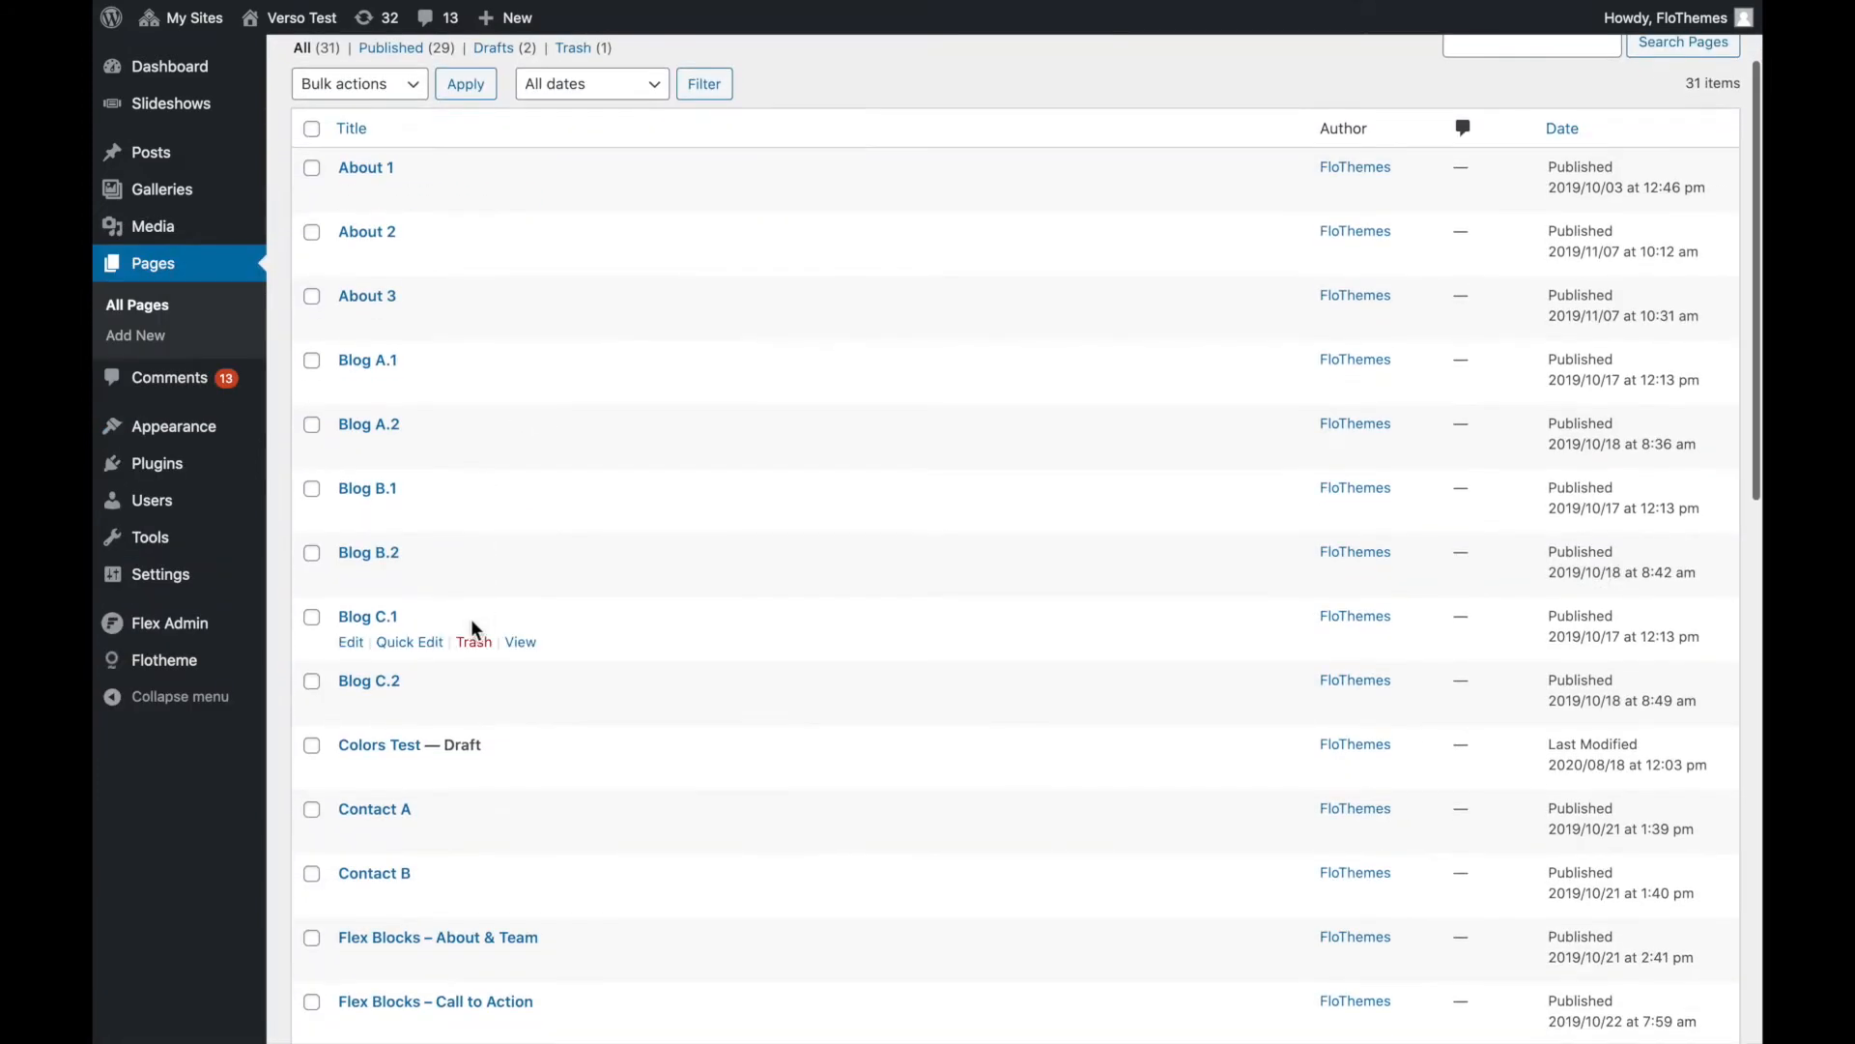
{"action": "left_click", "coordinate": [369, 755]}
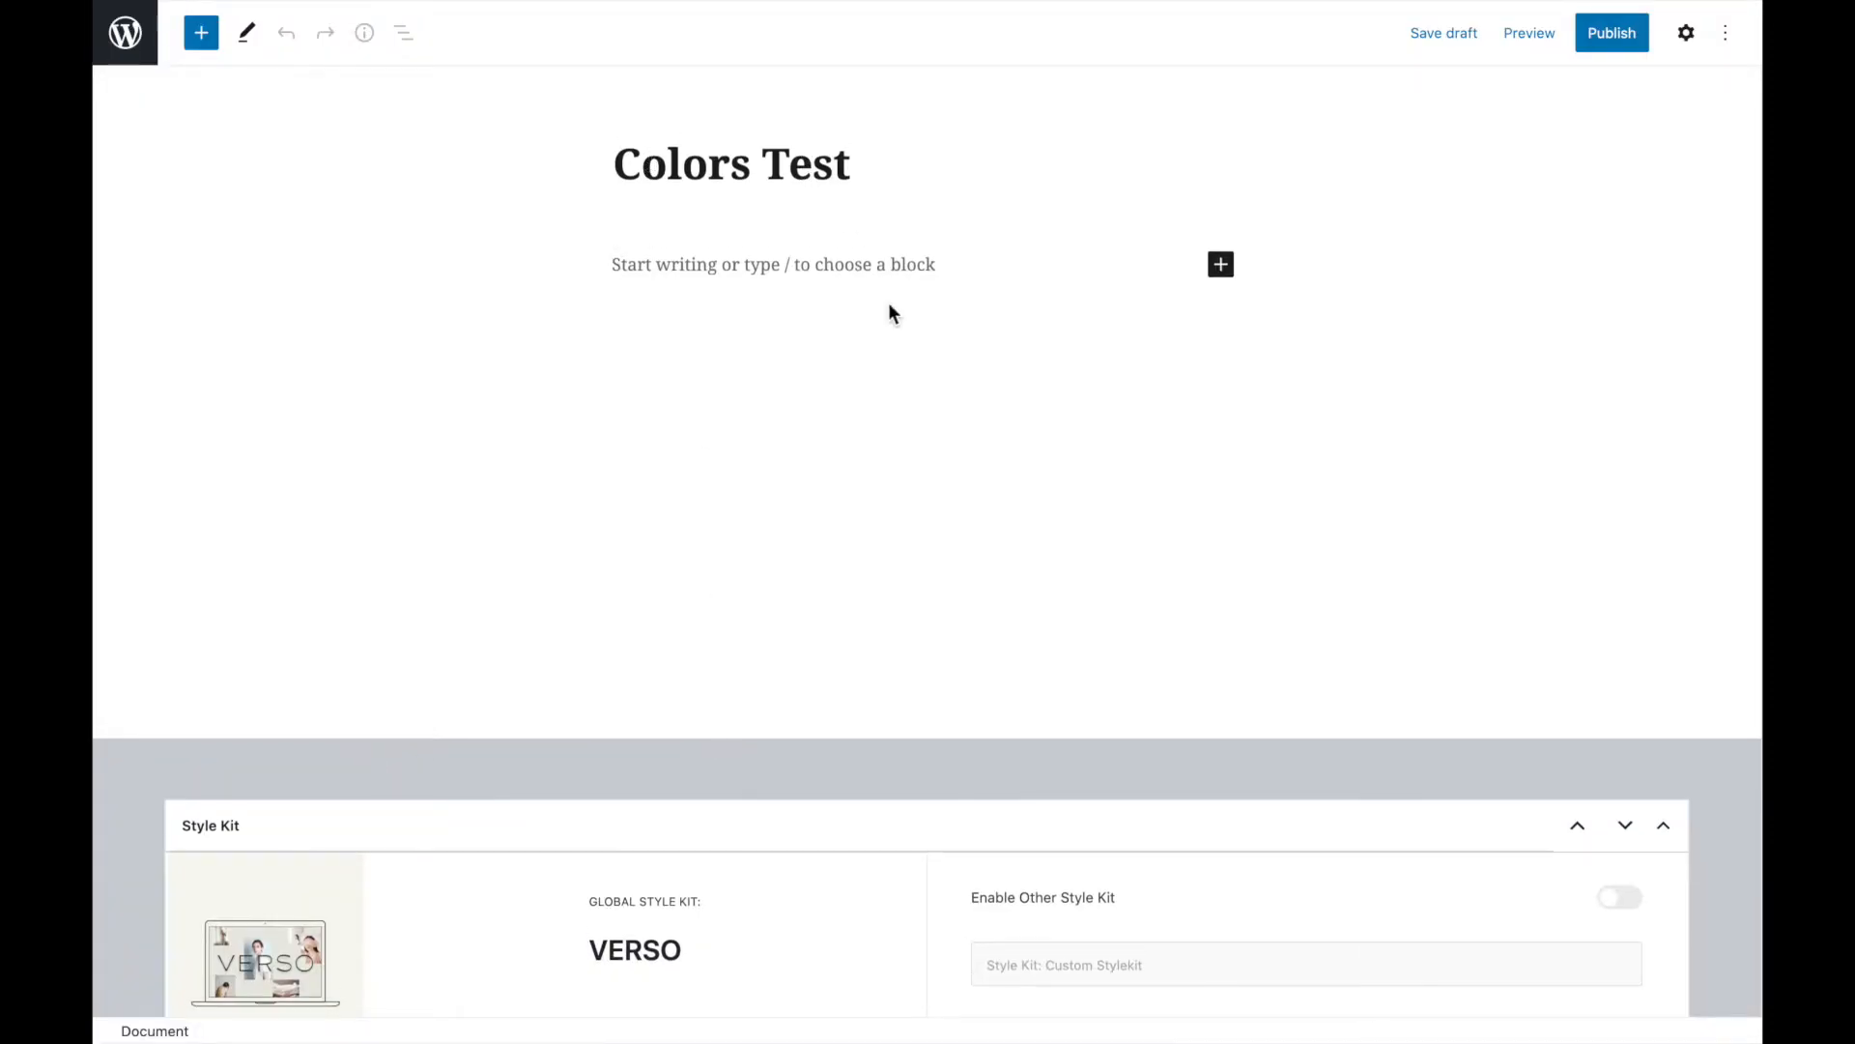
- Review the page's layout blocks and open the Process – Rows block in the builder
{"action": "scroll", "coordinate": [878, 580], "scroll_direction": "down", "scroll_amount": 3}
{"action": "scroll", "coordinate": [878, 582], "scroll_direction": "down", "scroll_amount": 10}
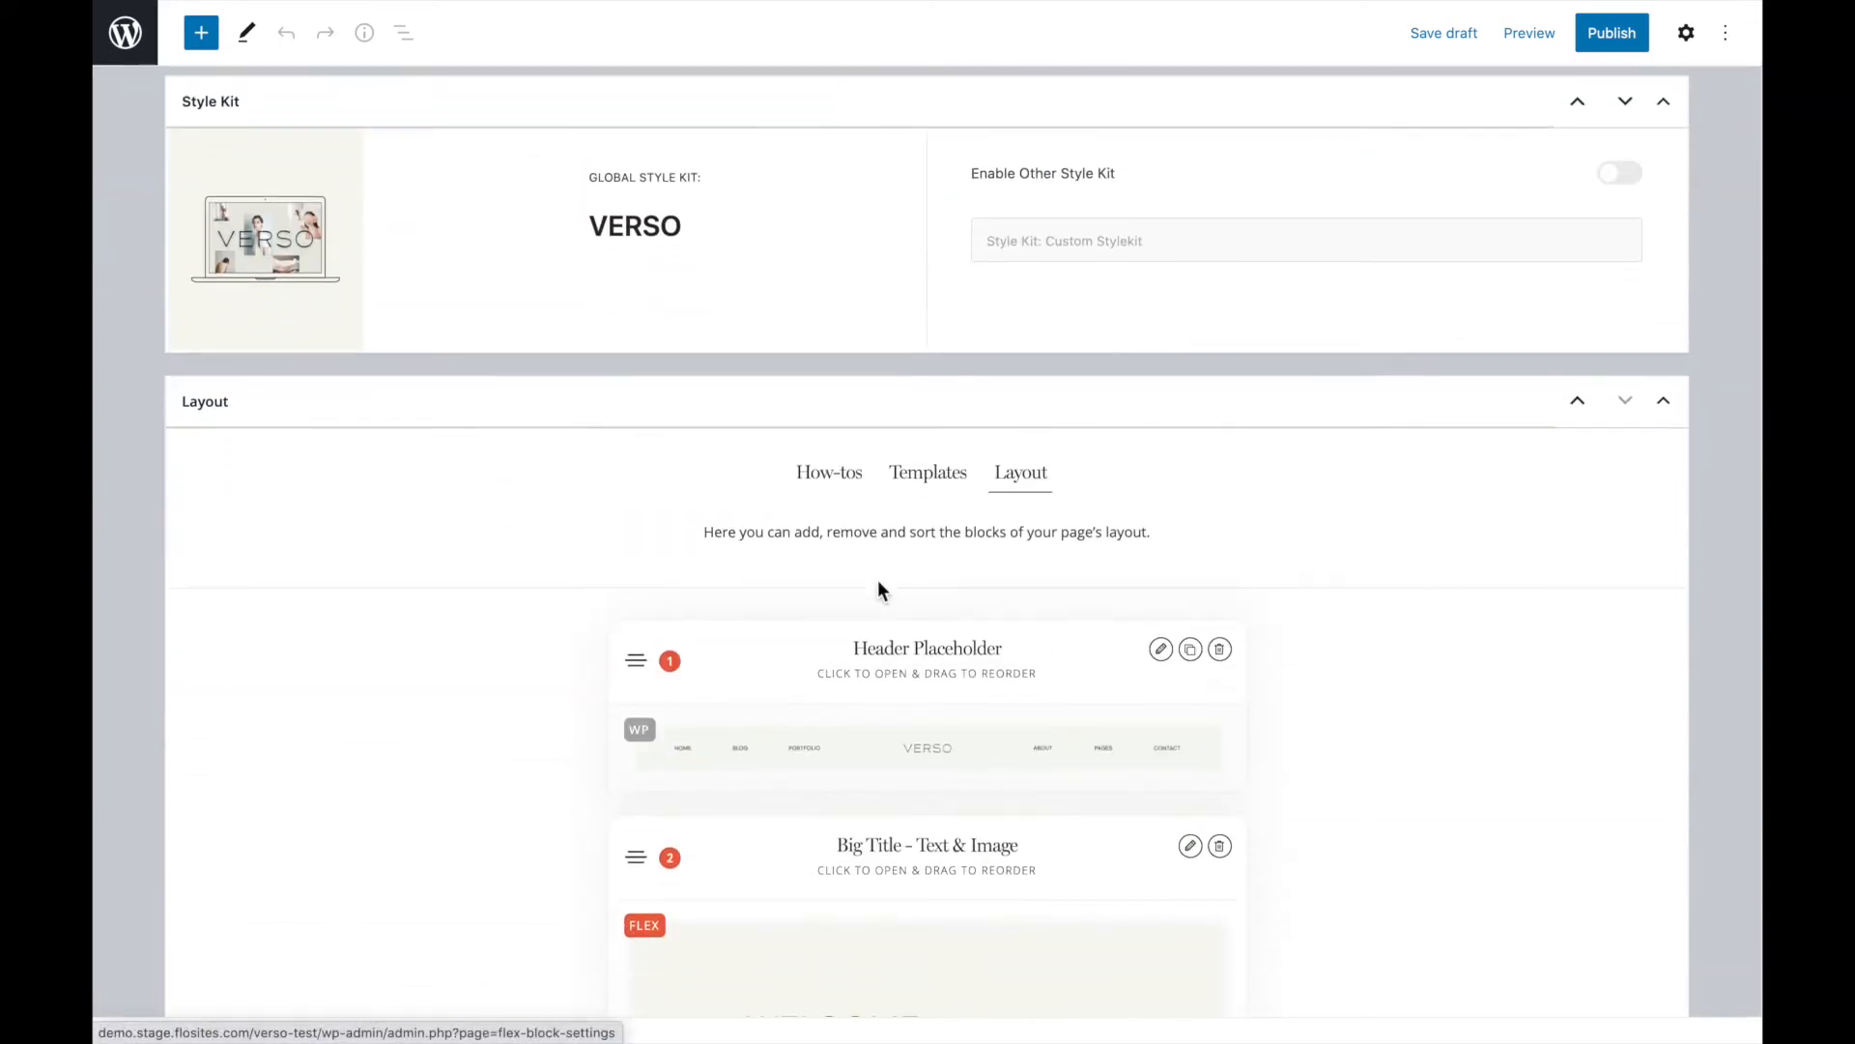
{"action": "scroll", "coordinate": [904, 452], "scroll_direction": "down", "scroll_amount": 8}
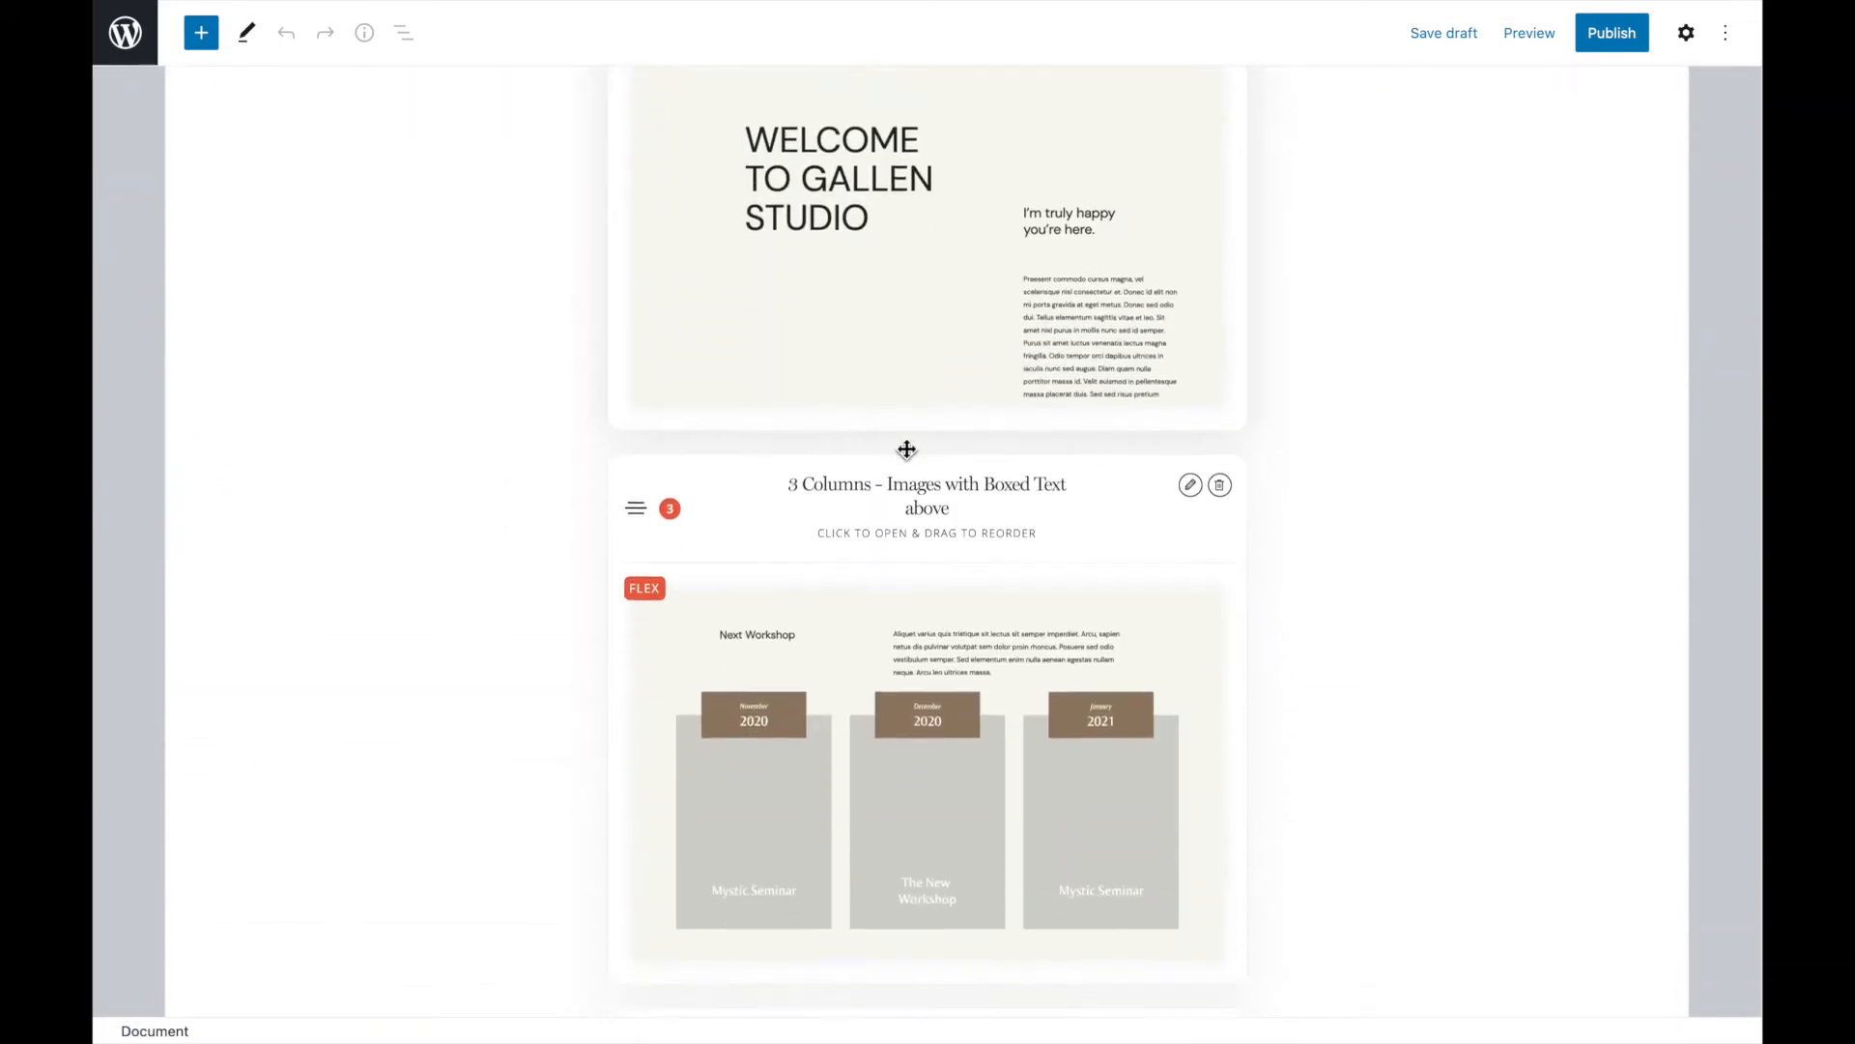
{"action": "scroll", "coordinate": [906, 449], "scroll_direction": "down", "scroll_amount": 7}
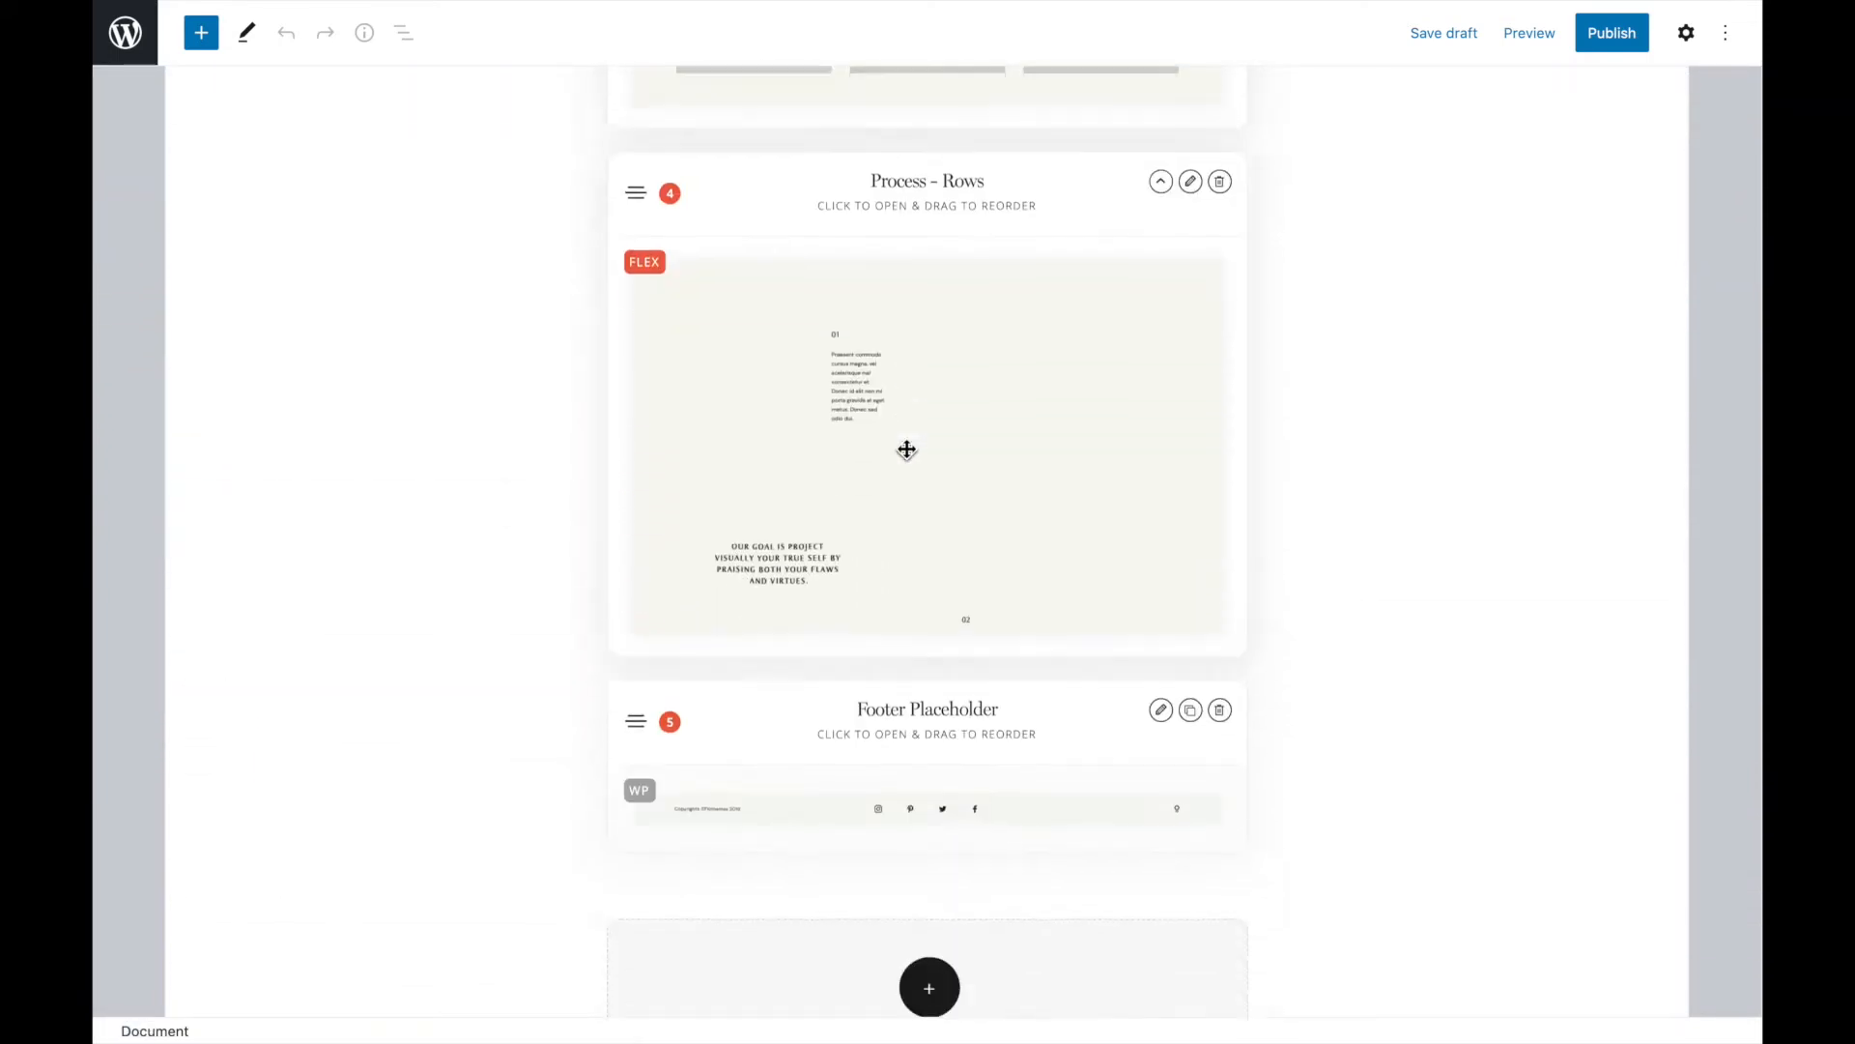
{"action": "scroll", "coordinate": [906, 449], "scroll_direction": "up", "scroll_amount": 2}
{"action": "left_click", "coordinate": [979, 295]}
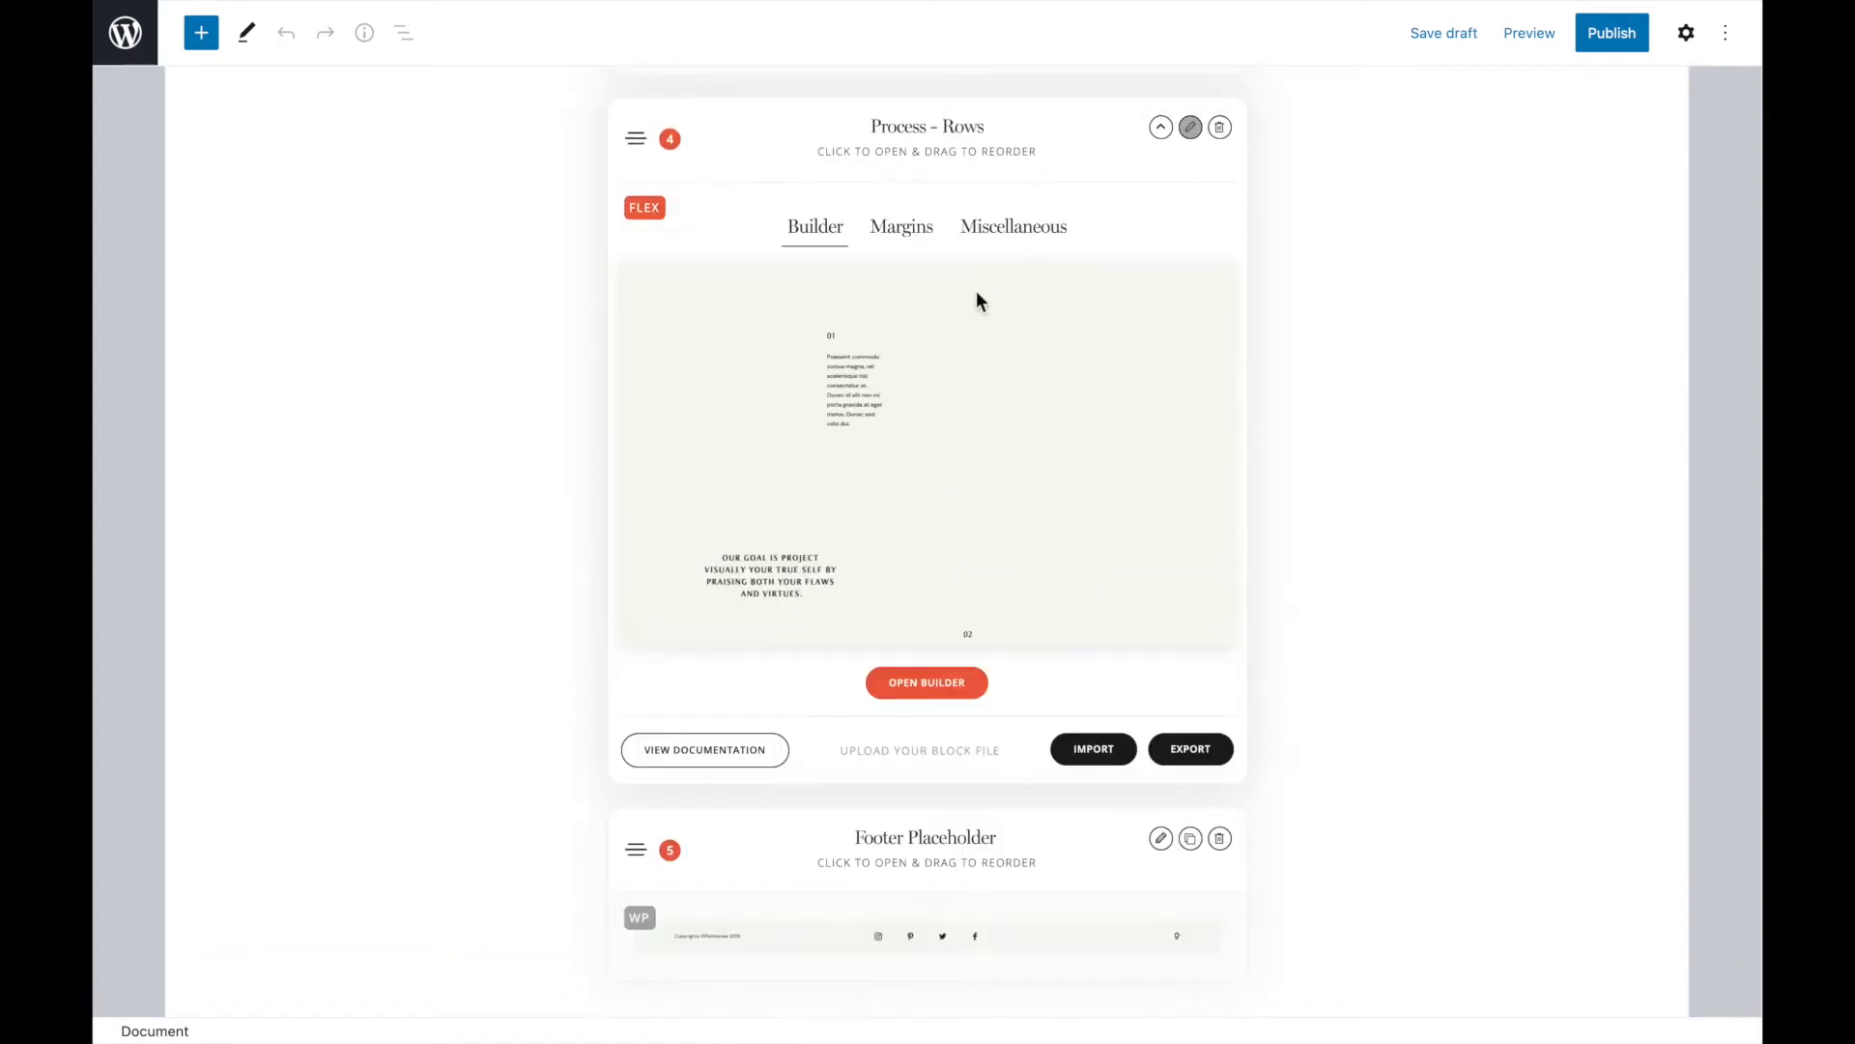
{"action": "left_click", "coordinate": [925, 679]}
- Set the Process – Rows block's background color to Scheme 1/Background/Accent, save the block and leave the builder
{"action": "left_click", "coordinate": [1535, 31]}
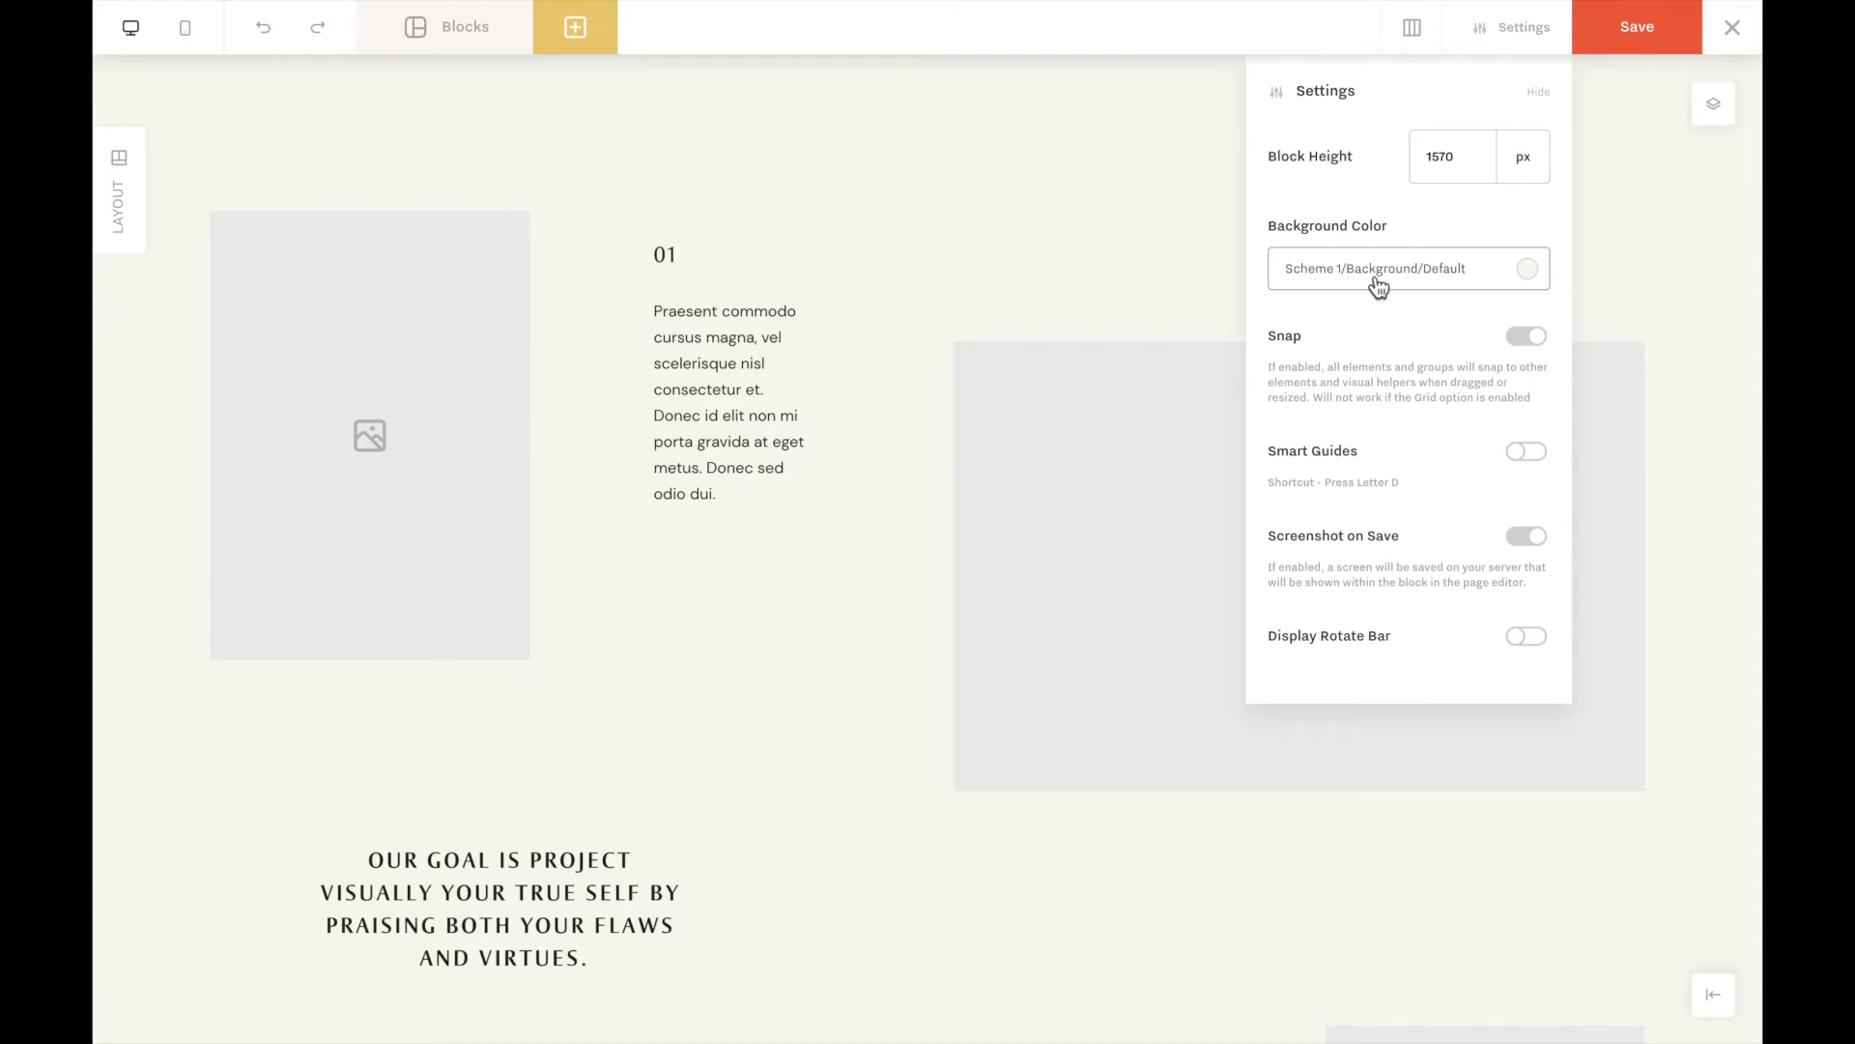
{"action": "left_click", "coordinate": [1429, 276]}
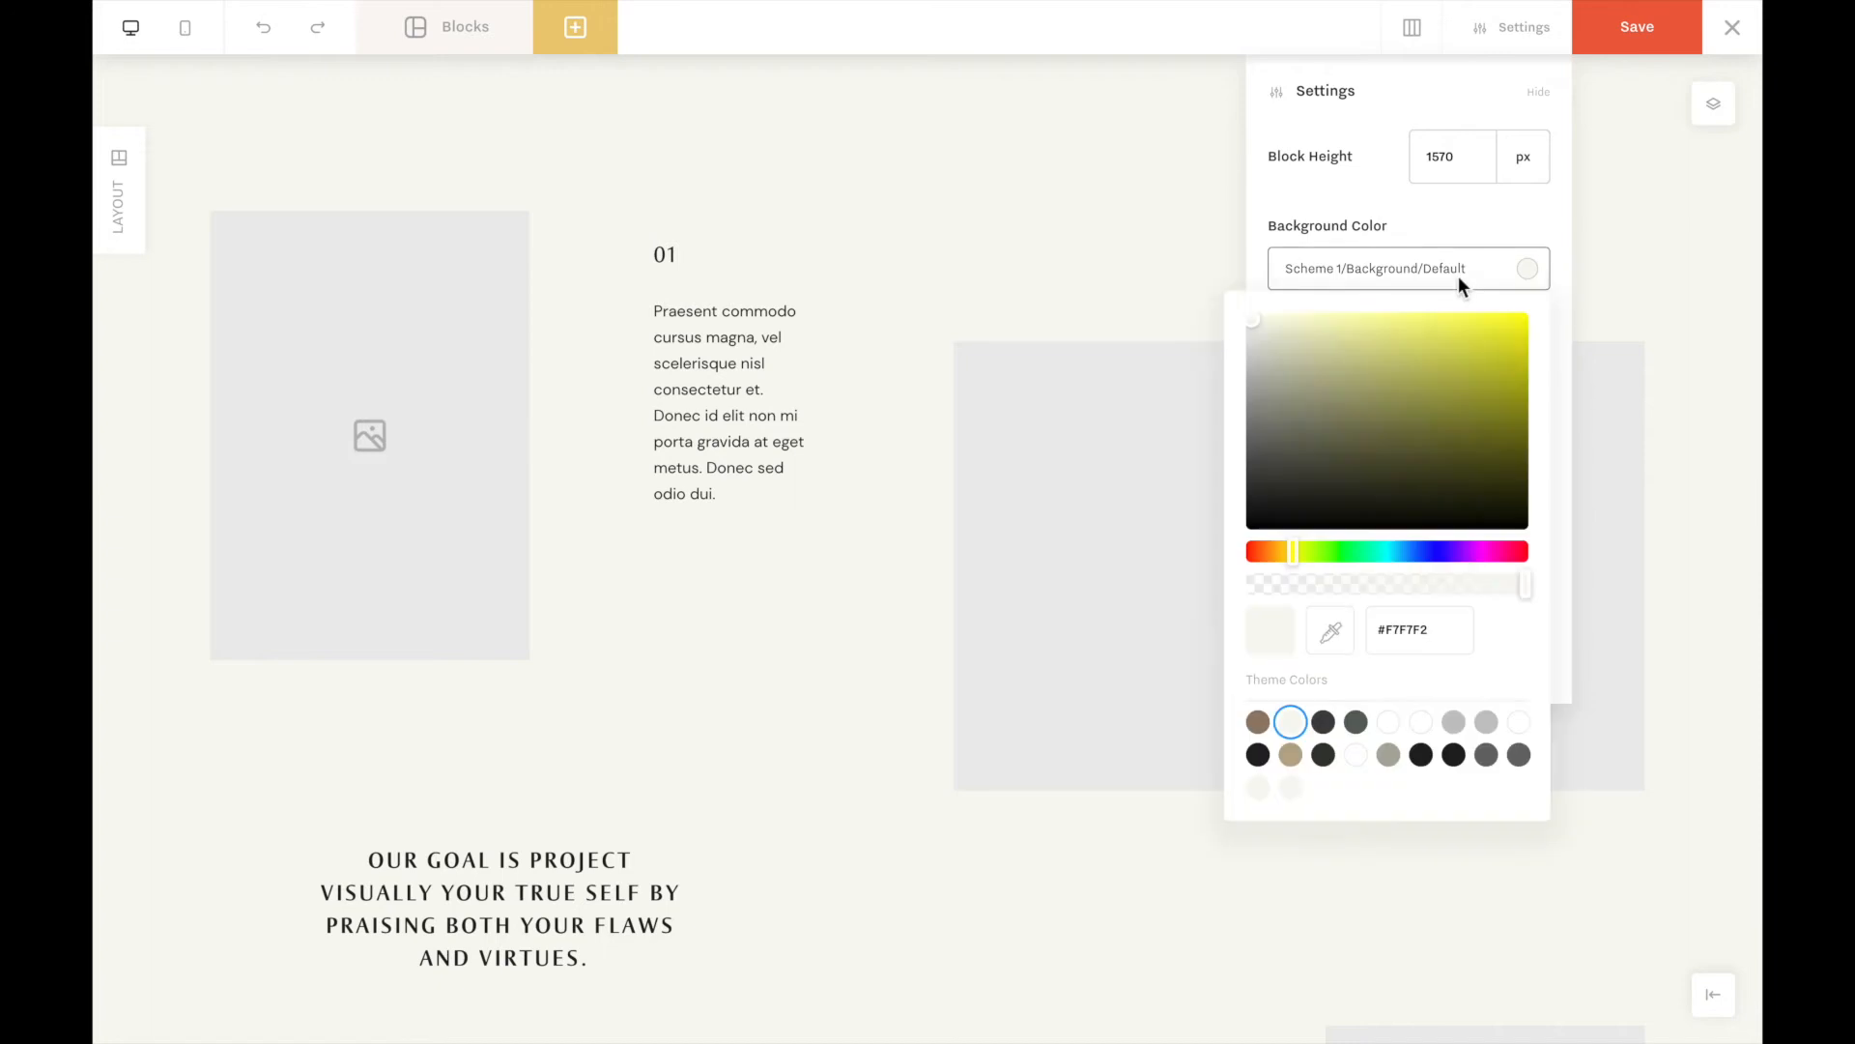
{"action": "left_click", "coordinate": [1271, 733]}
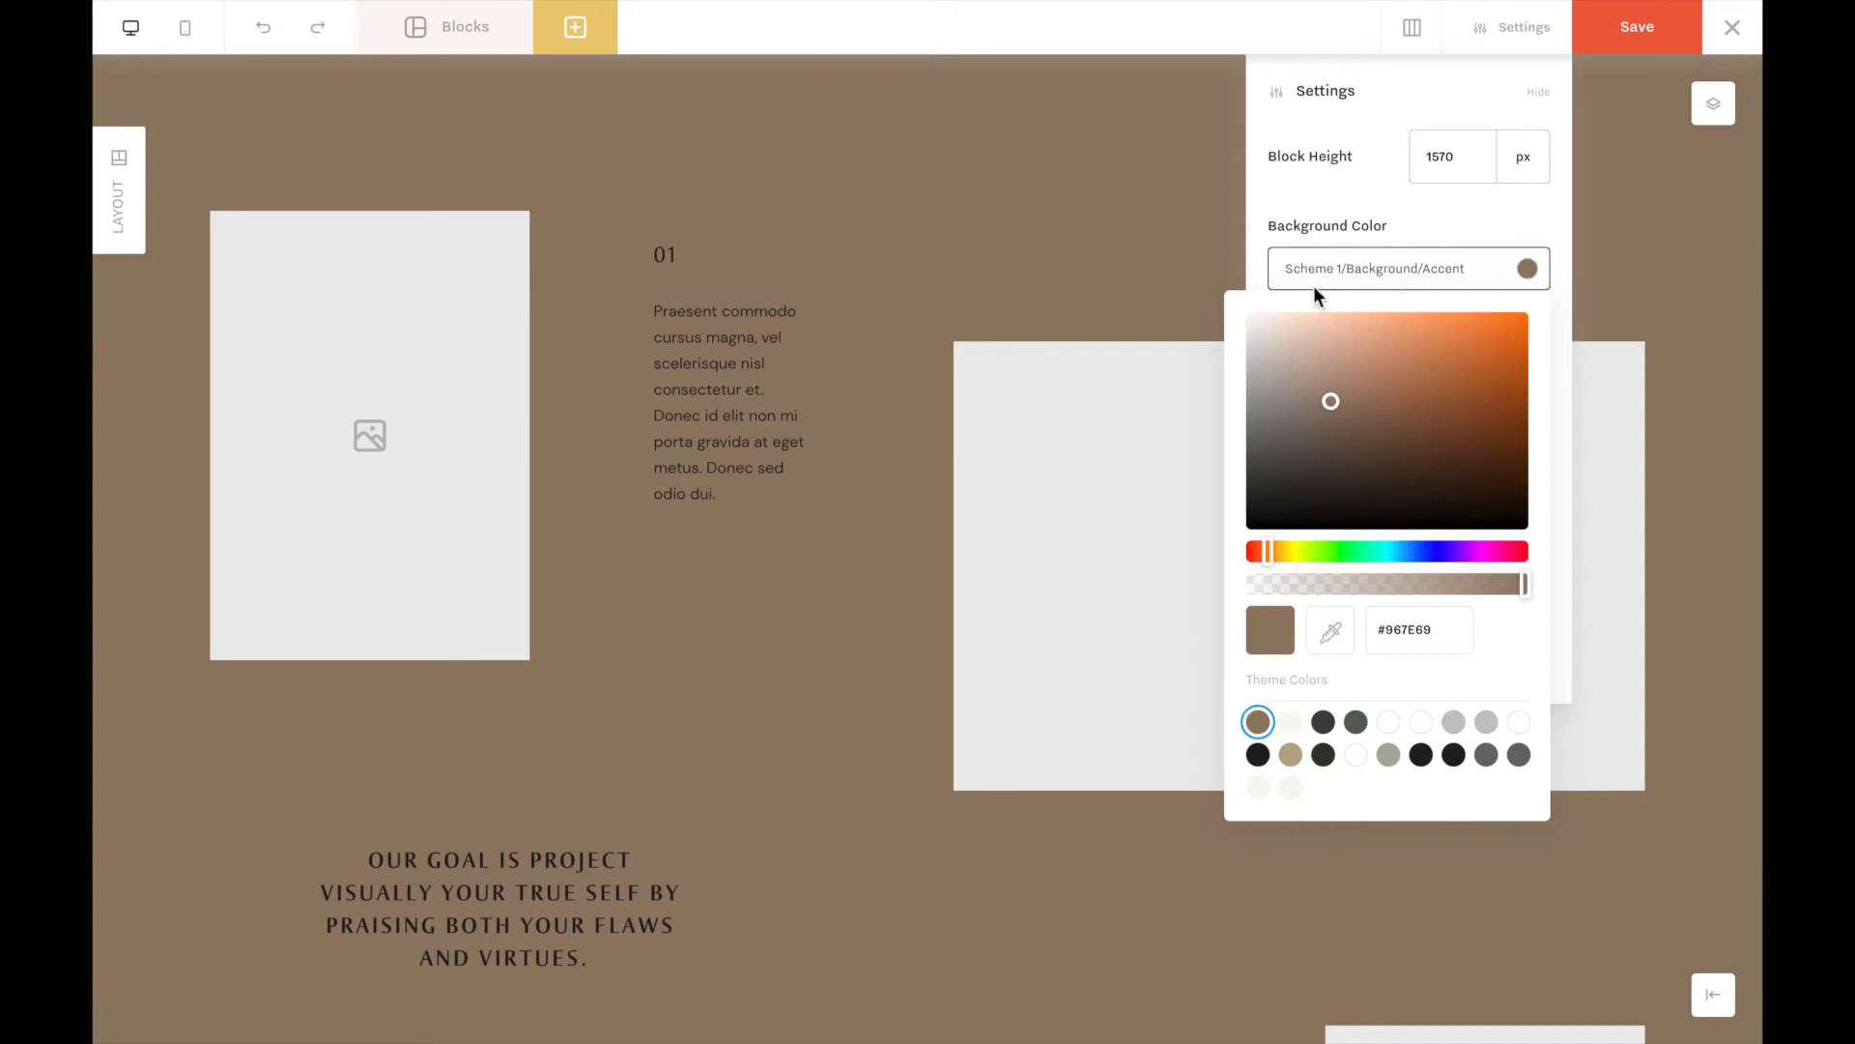
{"action": "left_click", "coordinate": [1215, 247]}
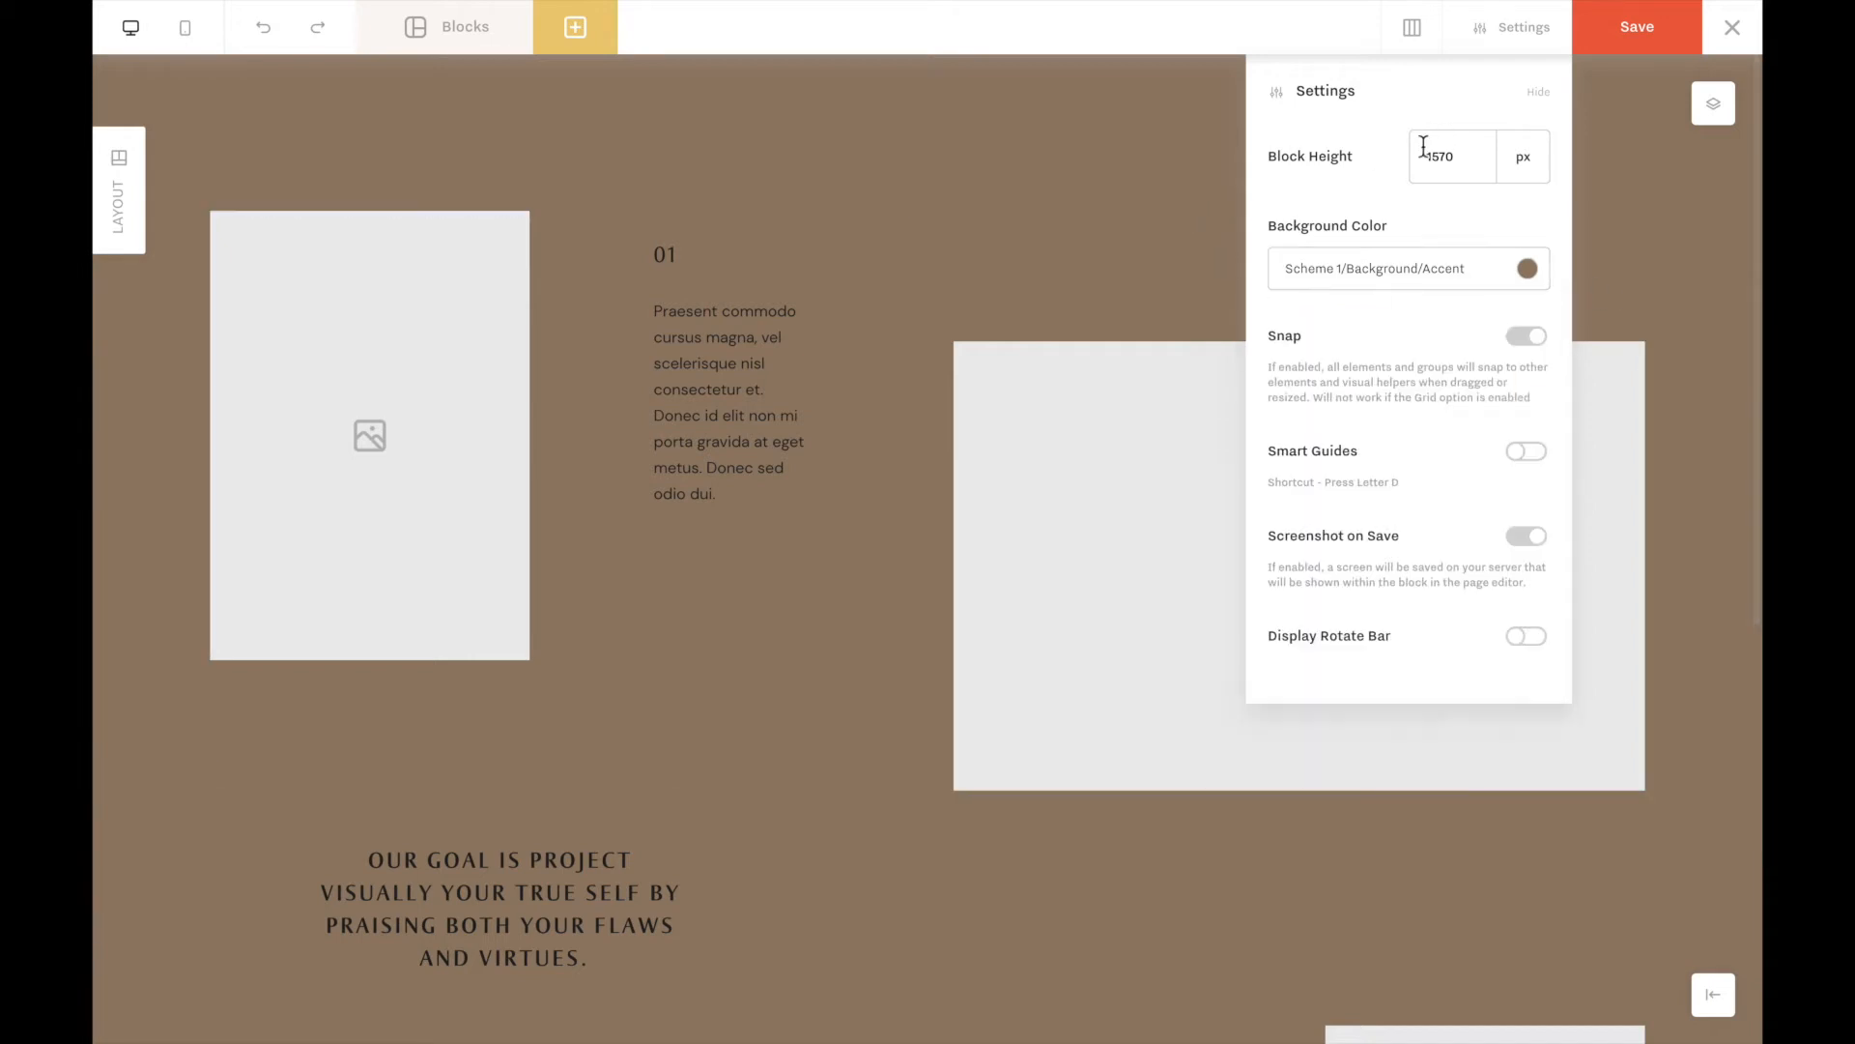
{"action": "left_click", "coordinate": [1605, 48]}
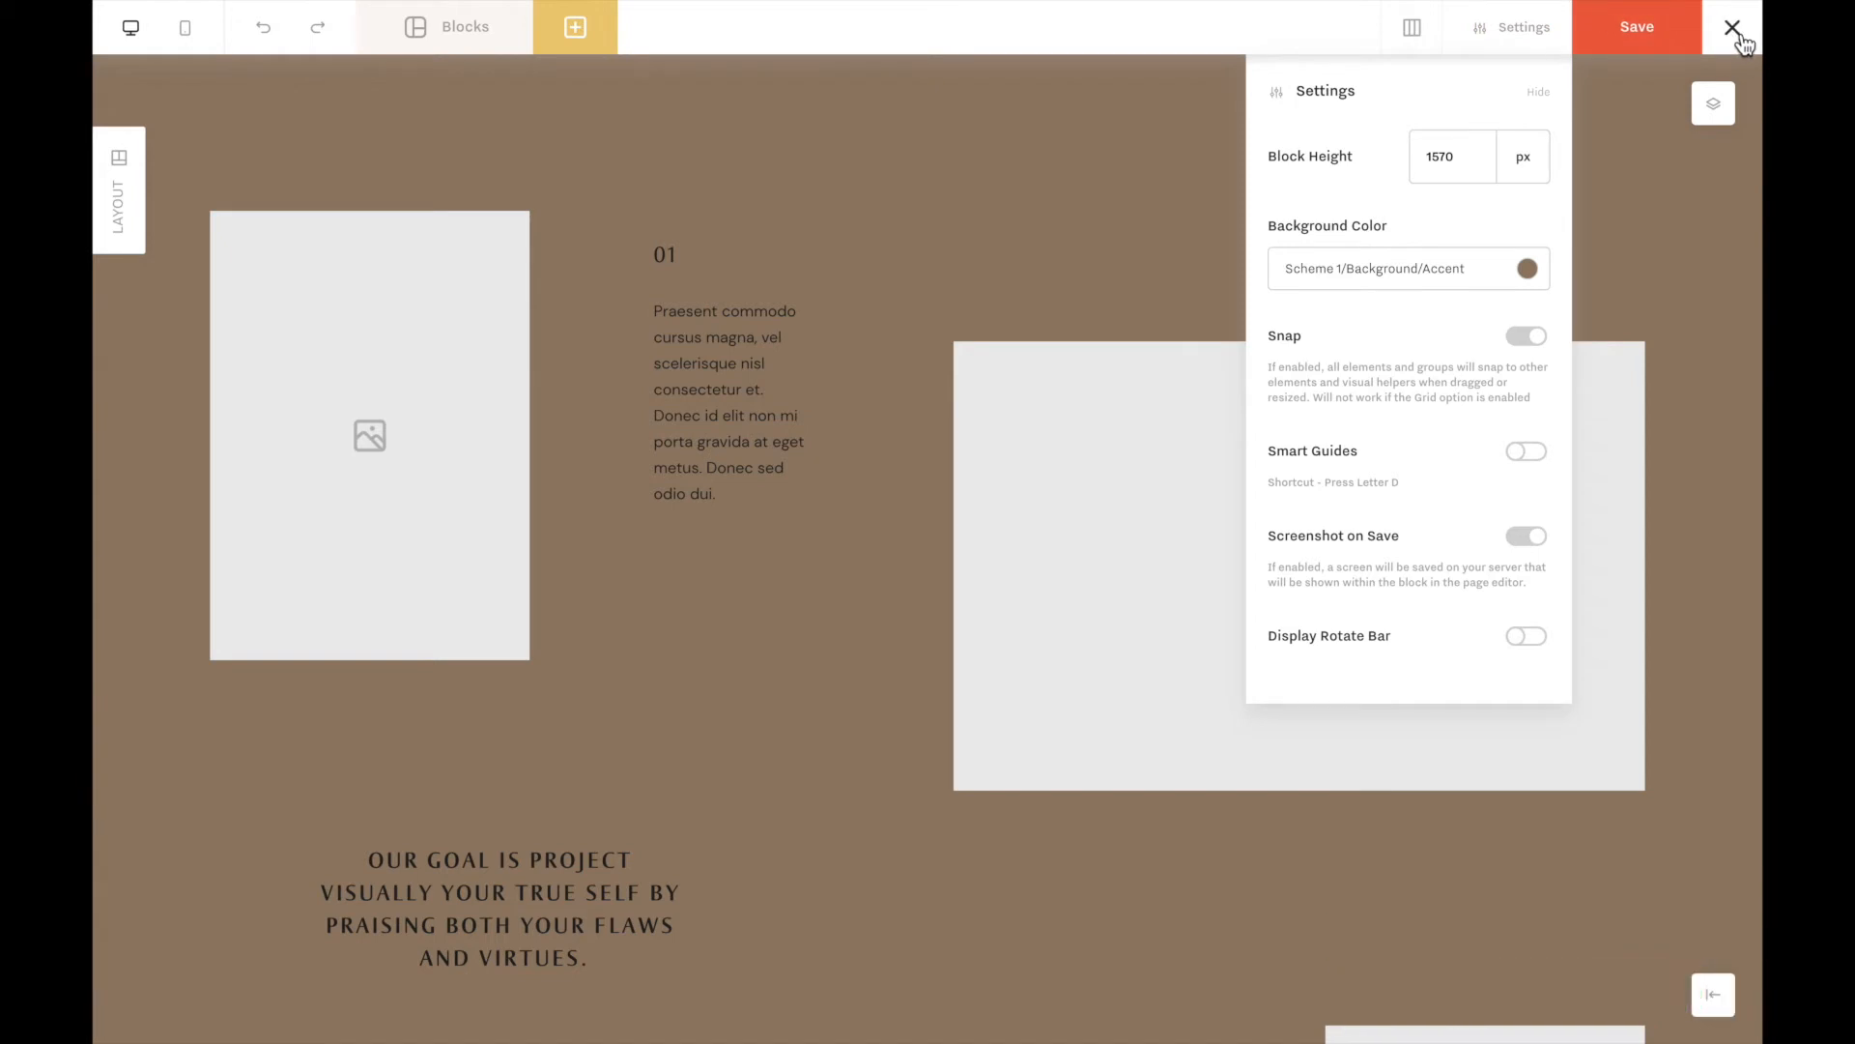
{"action": "left_click", "coordinate": [1734, 29]}
- Add a new Flex Block to the page layout and open it in the builder
{"action": "scroll", "coordinate": [1052, 580], "scroll_direction": "down", "scroll_amount": 2}
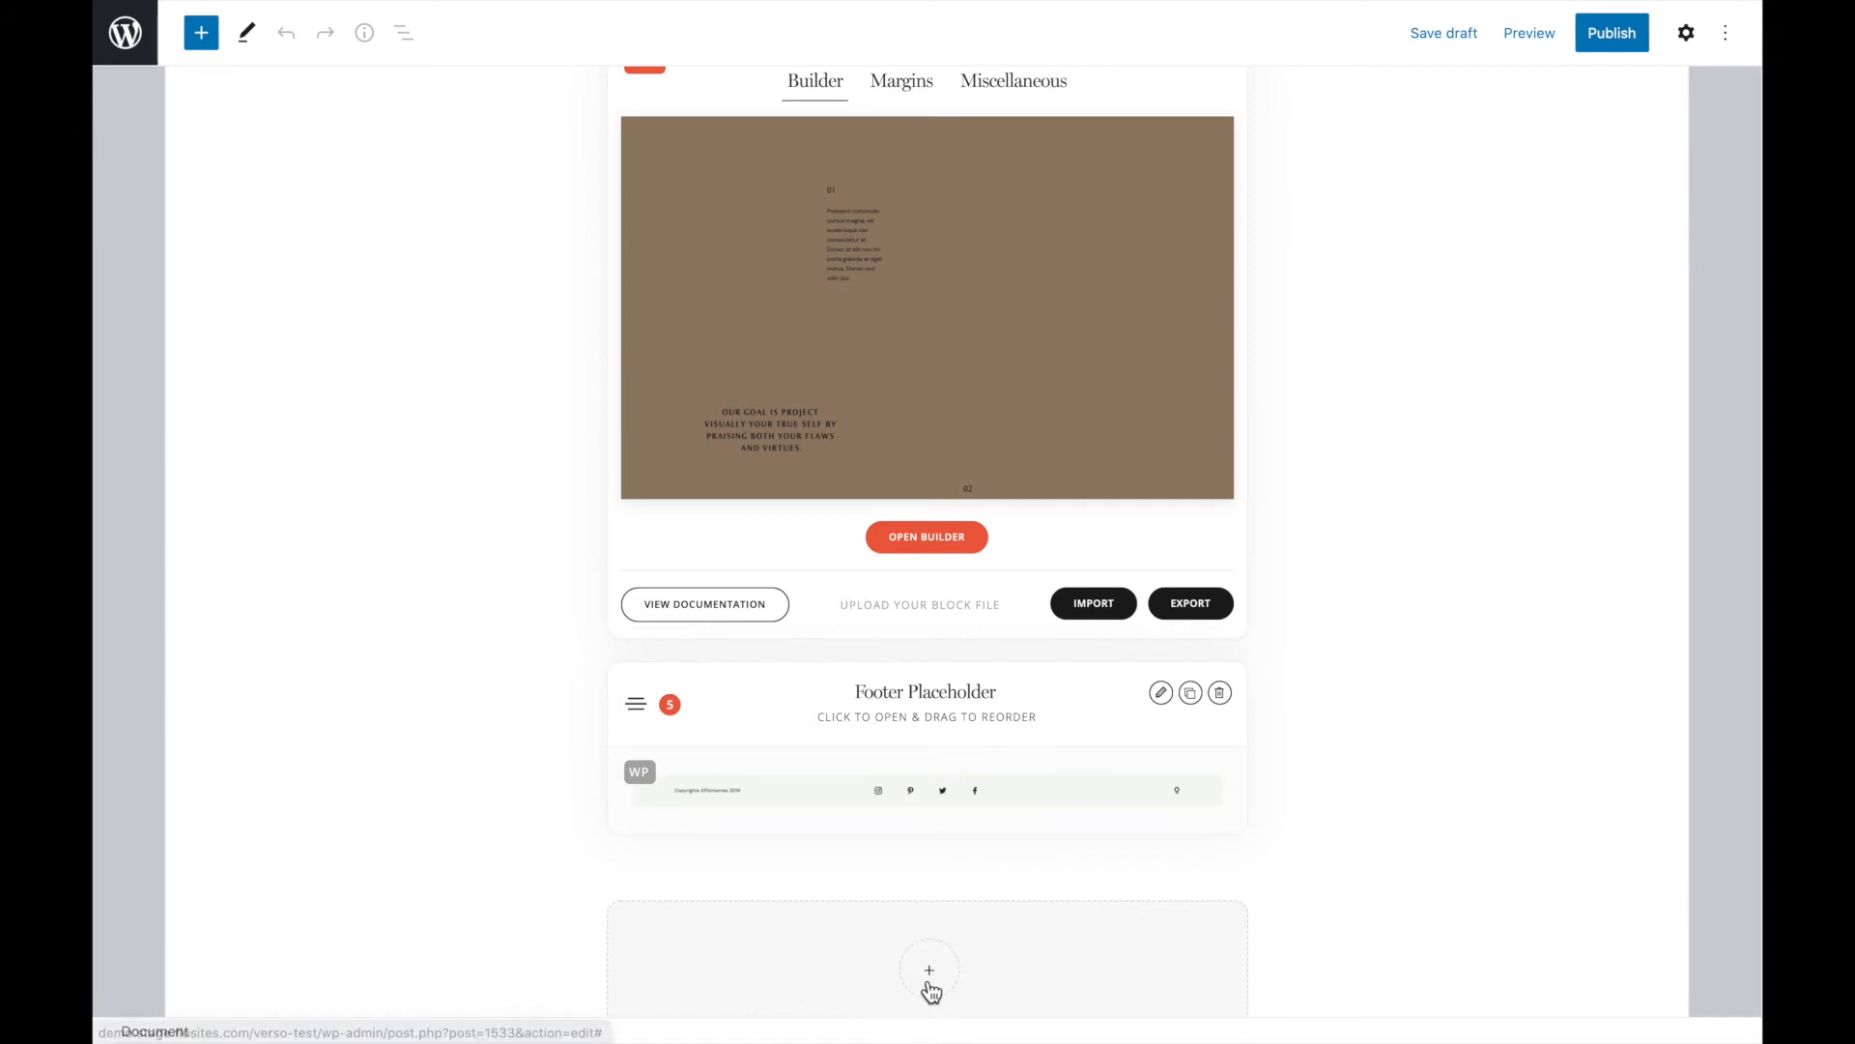
{"action": "left_click", "coordinate": [928, 974]}
{"action": "left_click", "coordinate": [823, 584]}
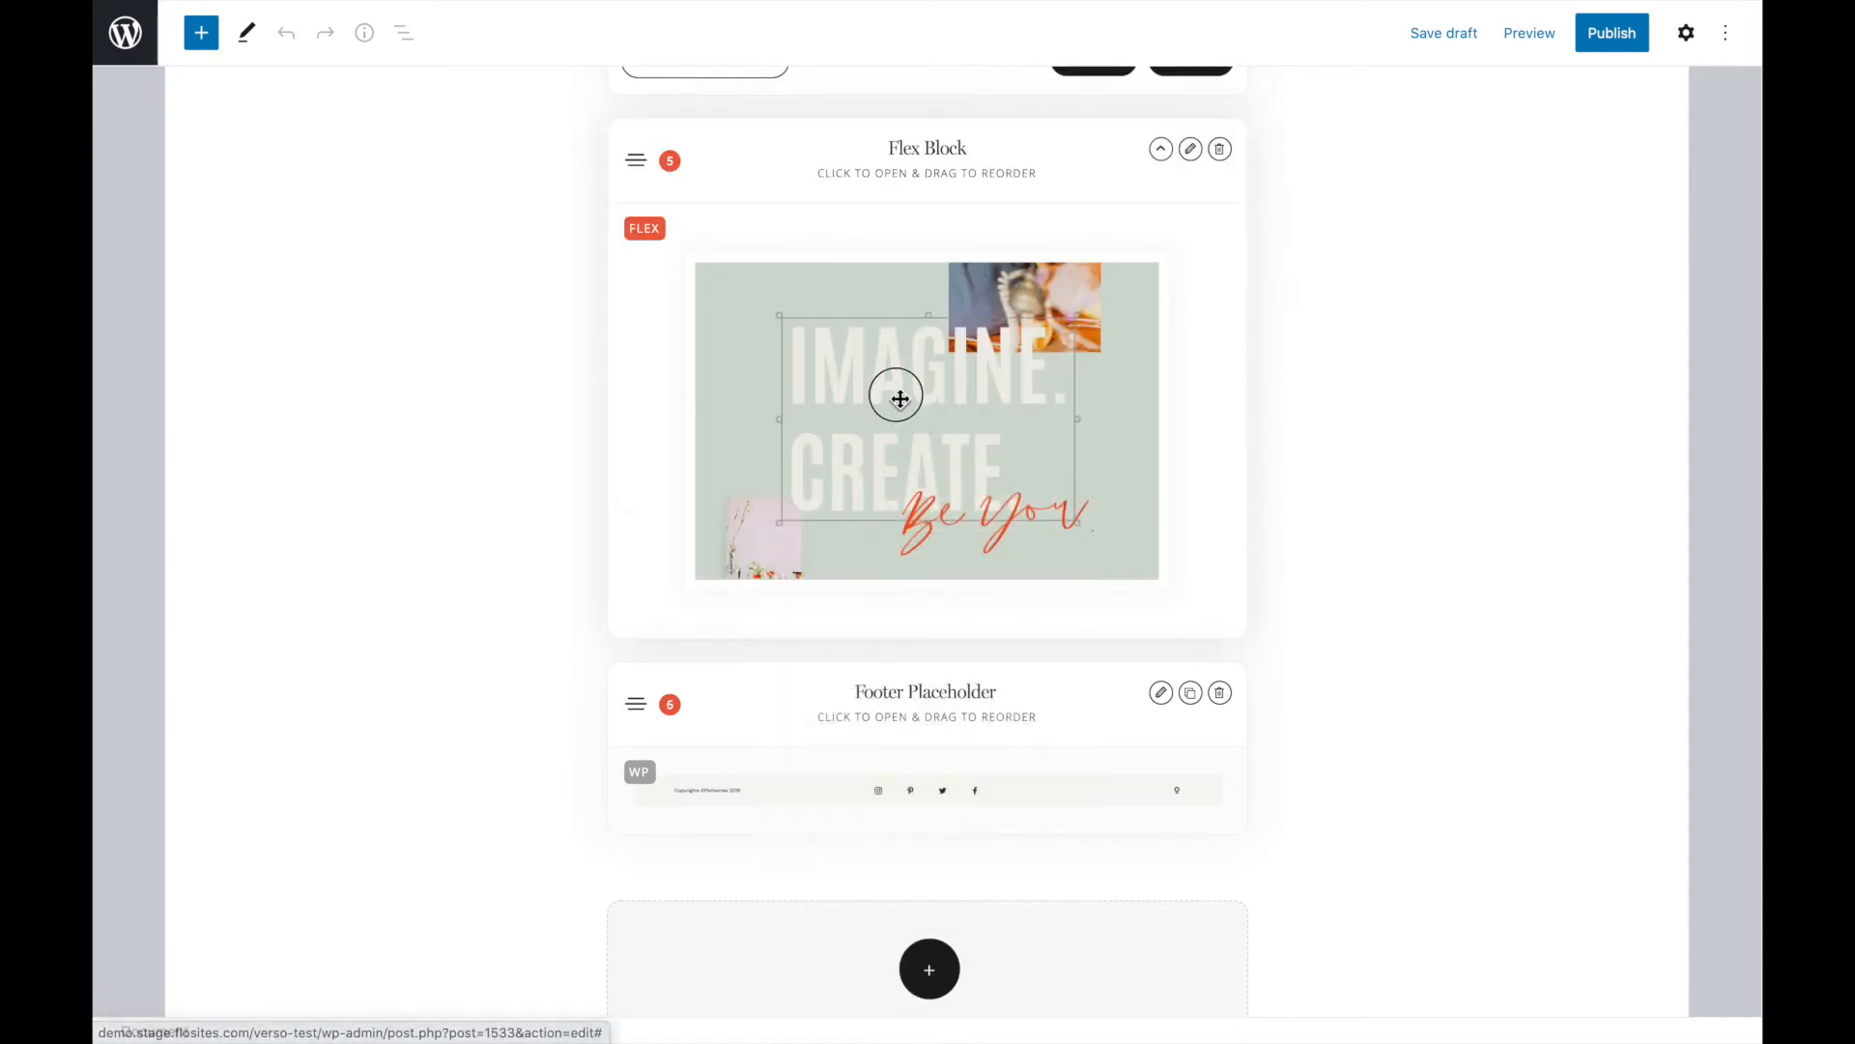
{"action": "left_click", "coordinate": [914, 585]}
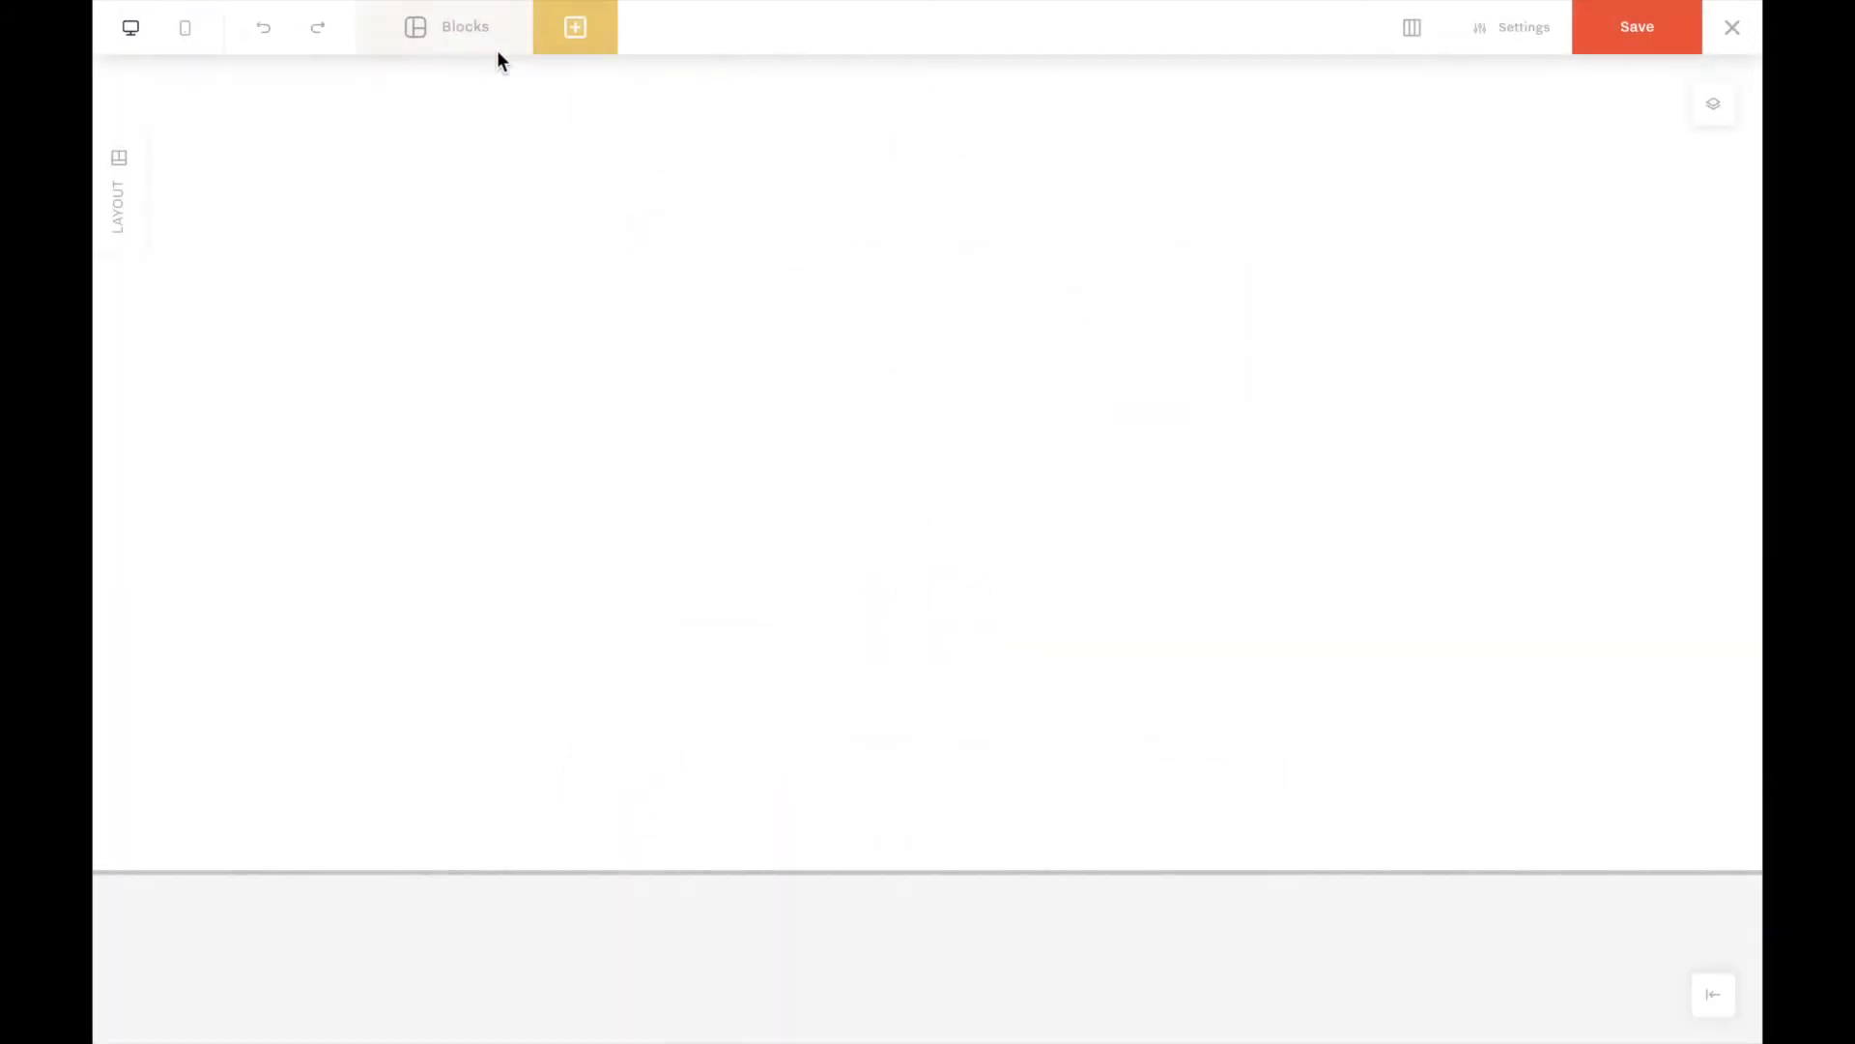
- Apply the premade block 1 Text Column with Call to Action Left and 2 Images Right, and open the block's settings
{"action": "left_click", "coordinate": [434, 53]}
{"action": "scroll", "coordinate": [966, 560], "scroll_direction": "down", "scroll_amount": 5}
{"action": "scroll", "coordinate": [1161, 539], "scroll_direction": "down", "scroll_amount": 15}
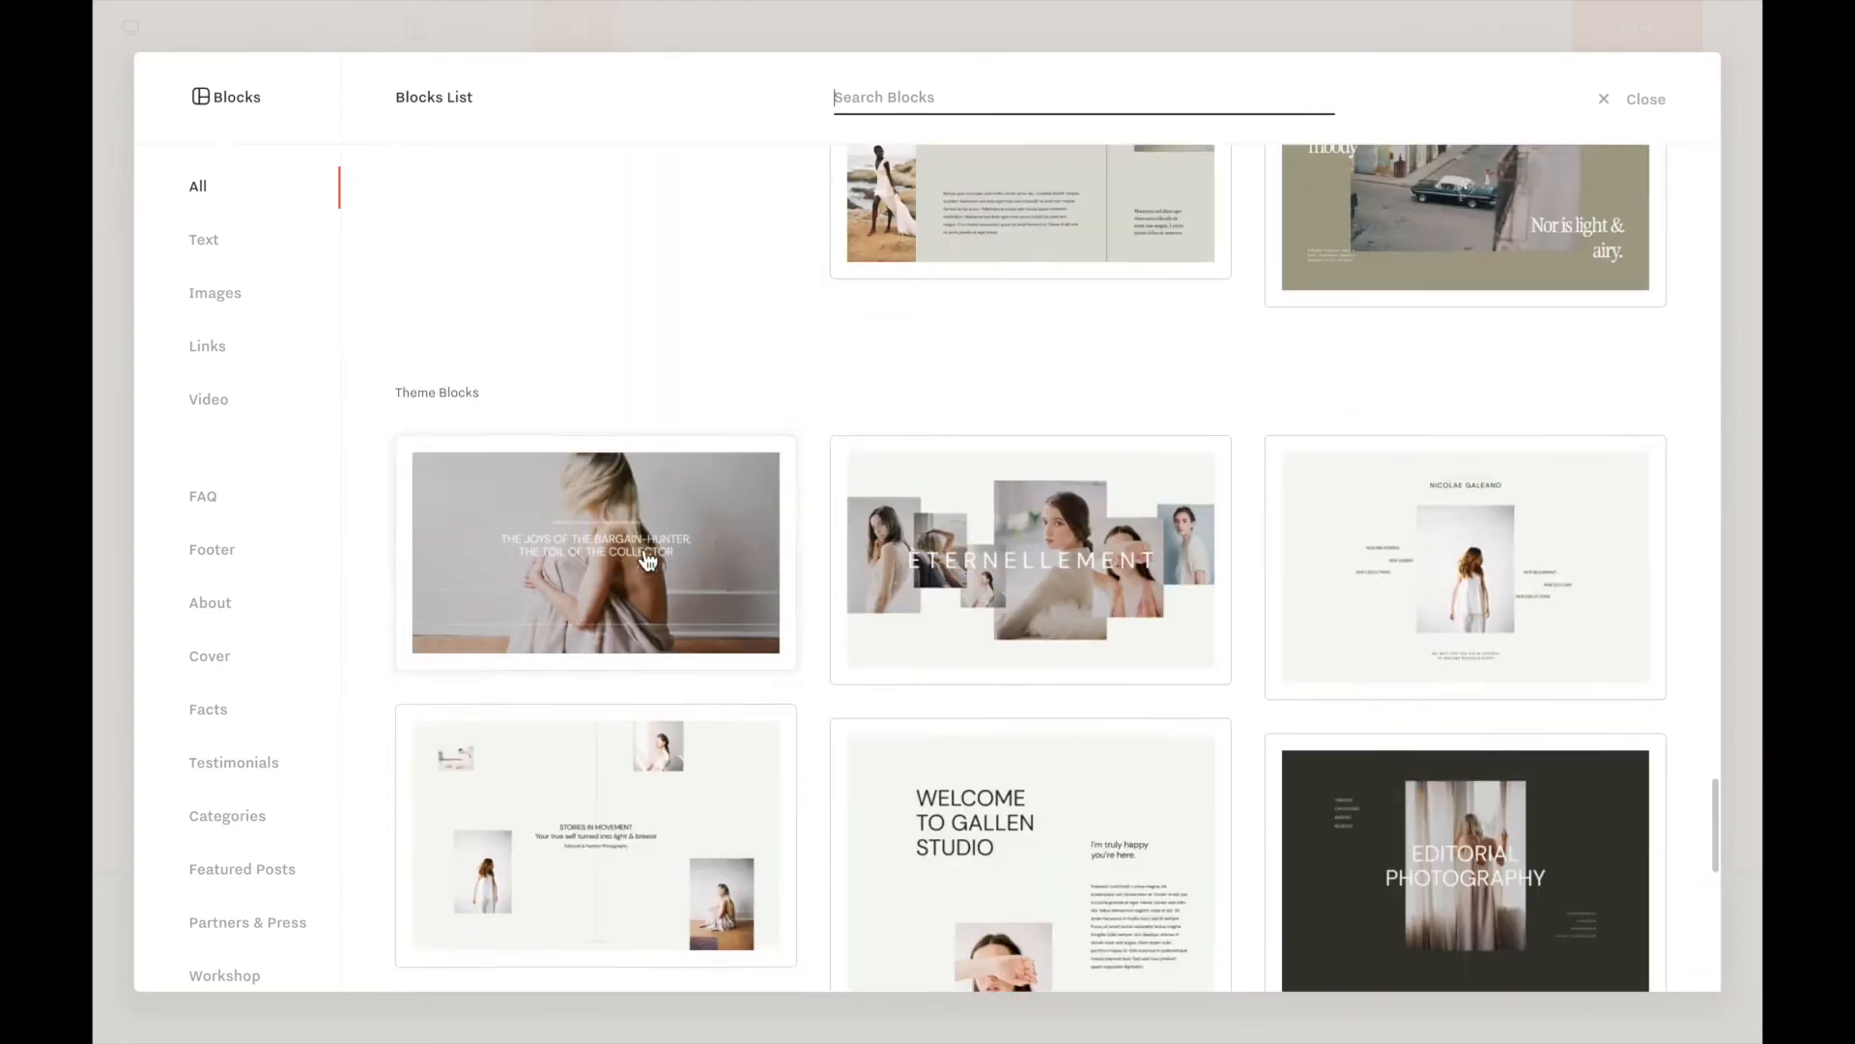
{"action": "scroll", "coordinate": [643, 559], "scroll_direction": "down", "scroll_amount": 10}
{"action": "left_click", "coordinate": [642, 558]}
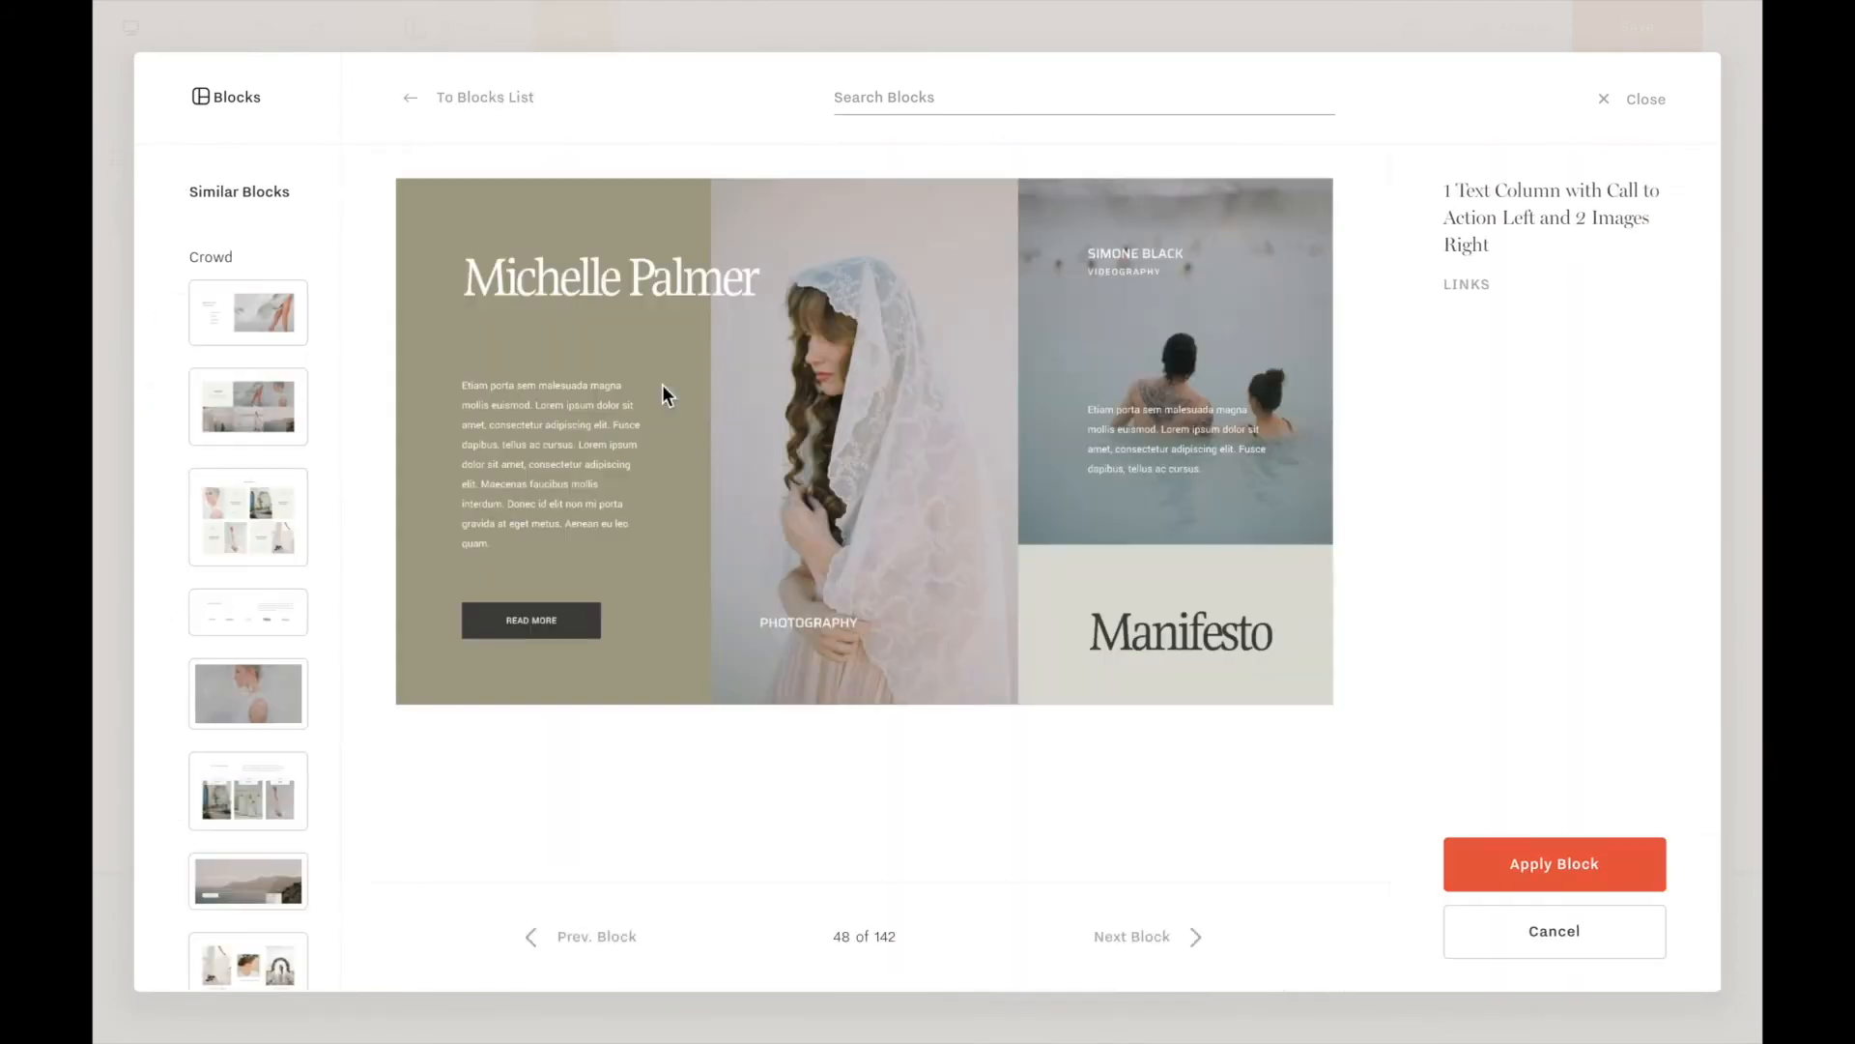
{"action": "left_click", "coordinate": [1556, 852]}
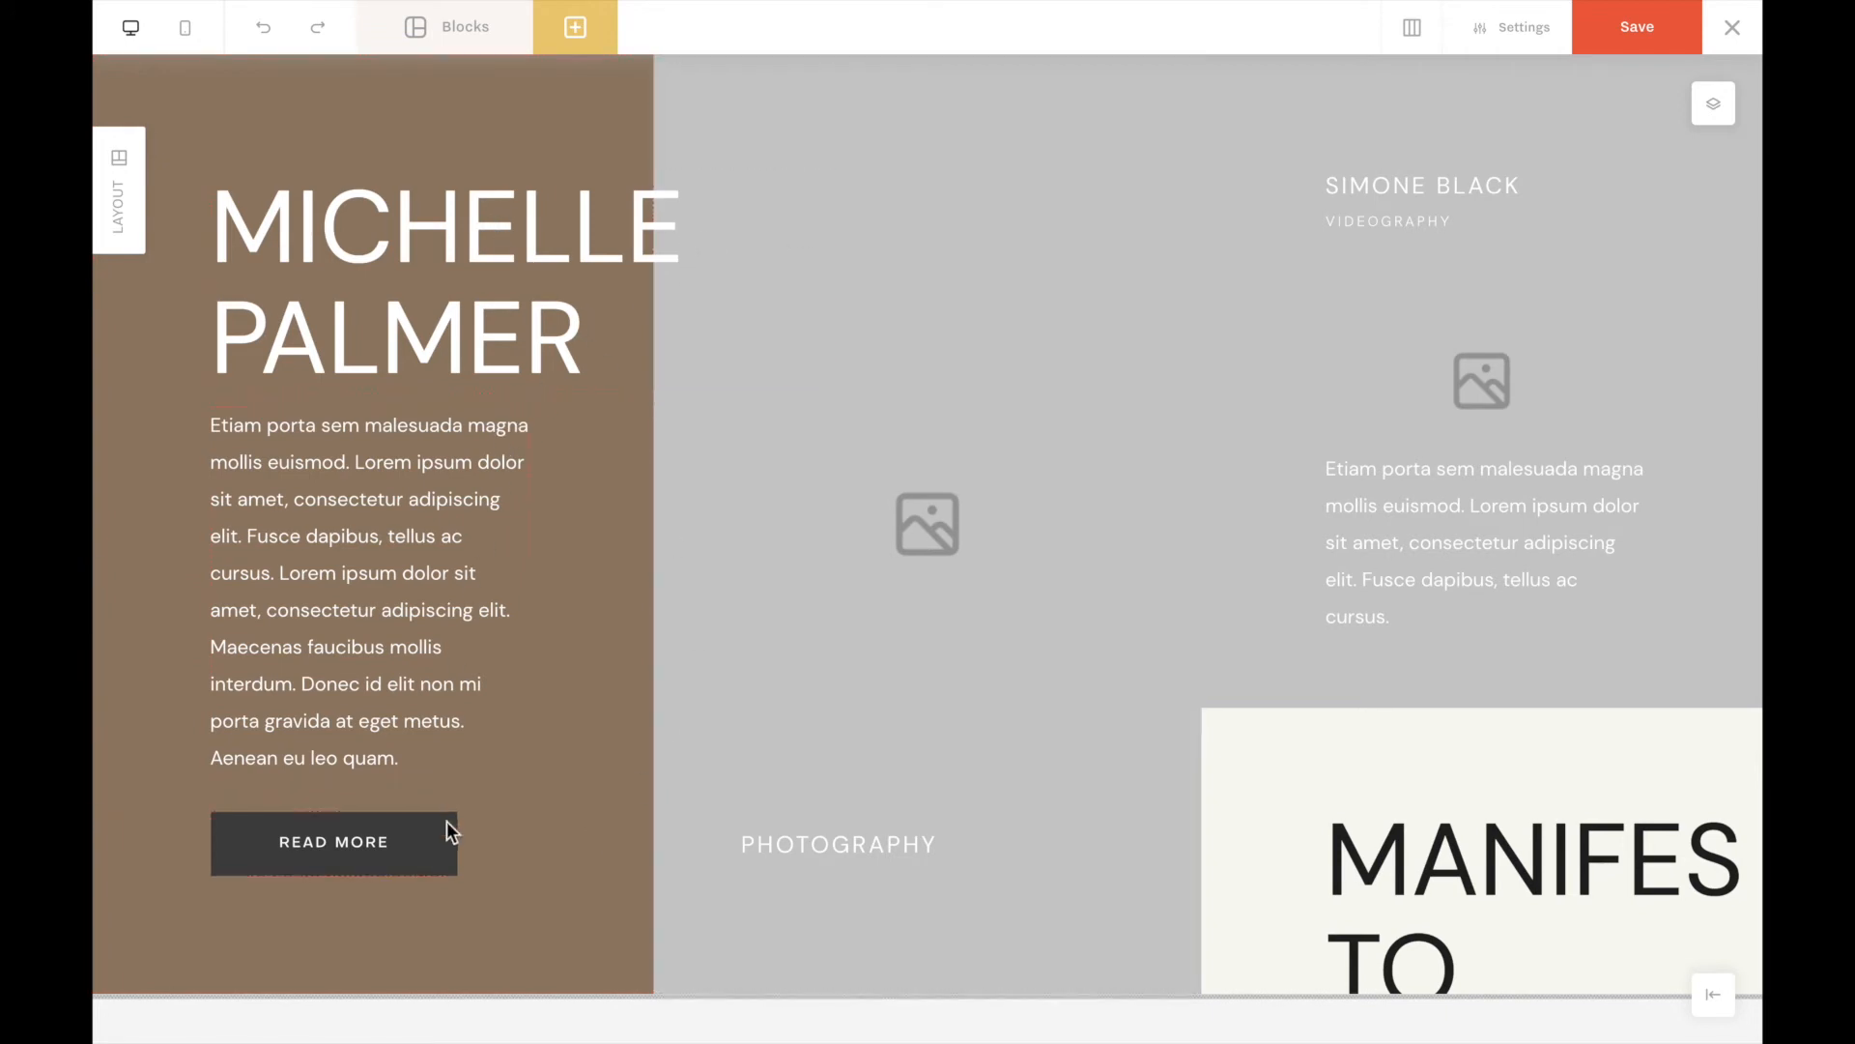
{"action": "mouse_move", "coordinate": [1524, 4]}
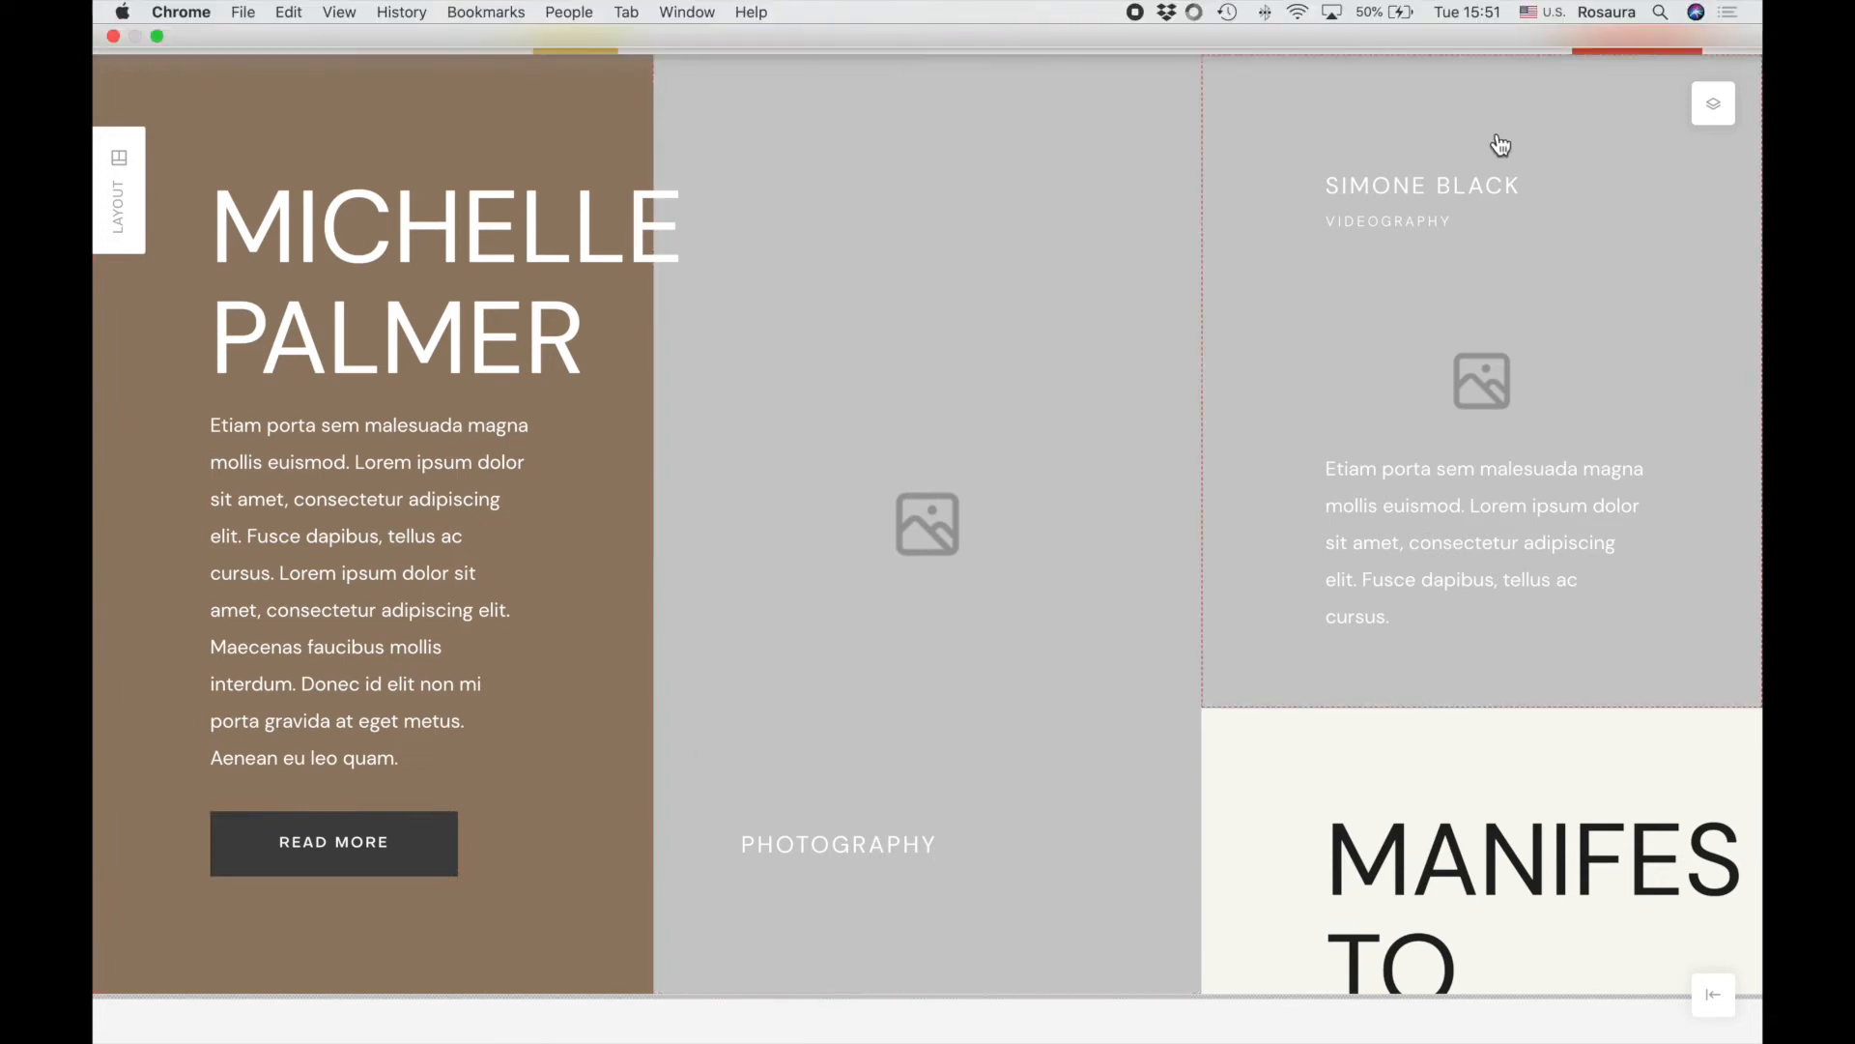
{"action": "left_click", "coordinate": [1507, 40]}
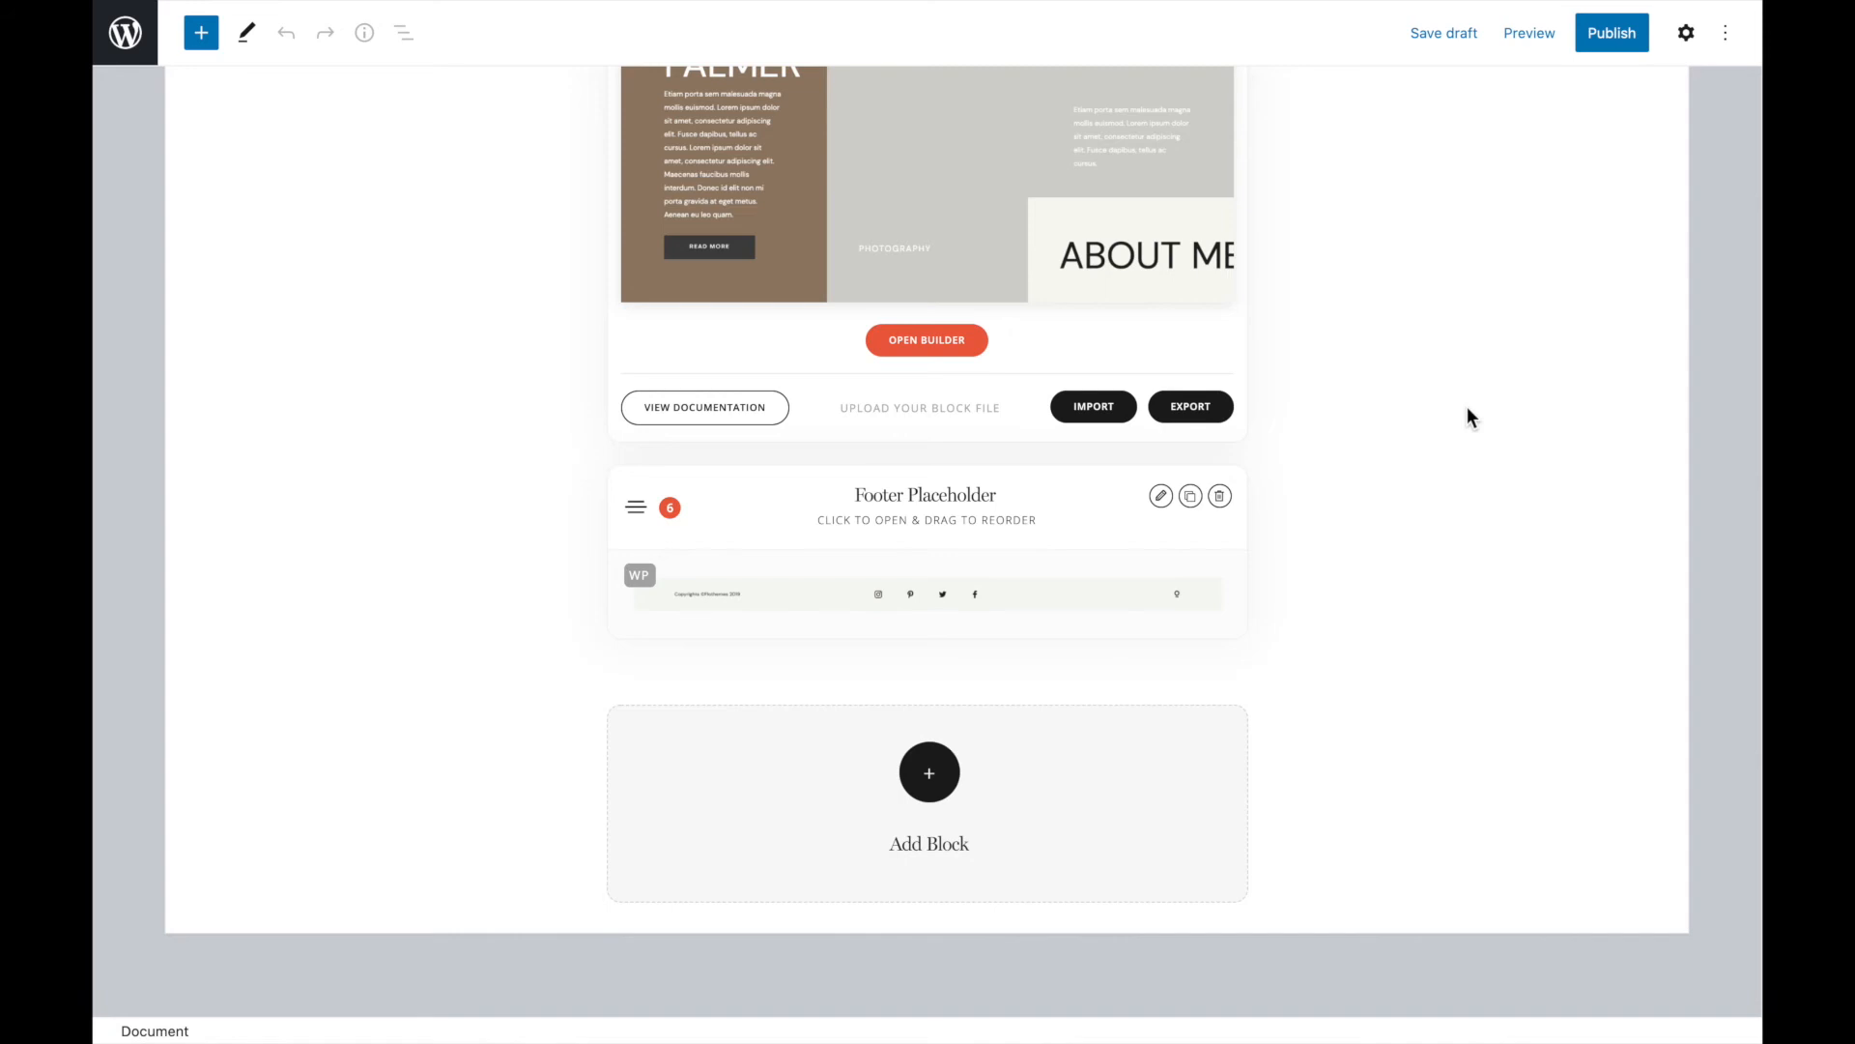
- Open the 3 Columns – Images with Boxed Text above block in the builder and set its background color to Scheme 2/Background/Default
{"action": "scroll", "coordinate": [1180, 464], "scroll_direction": "up", "scroll_amount": 10}
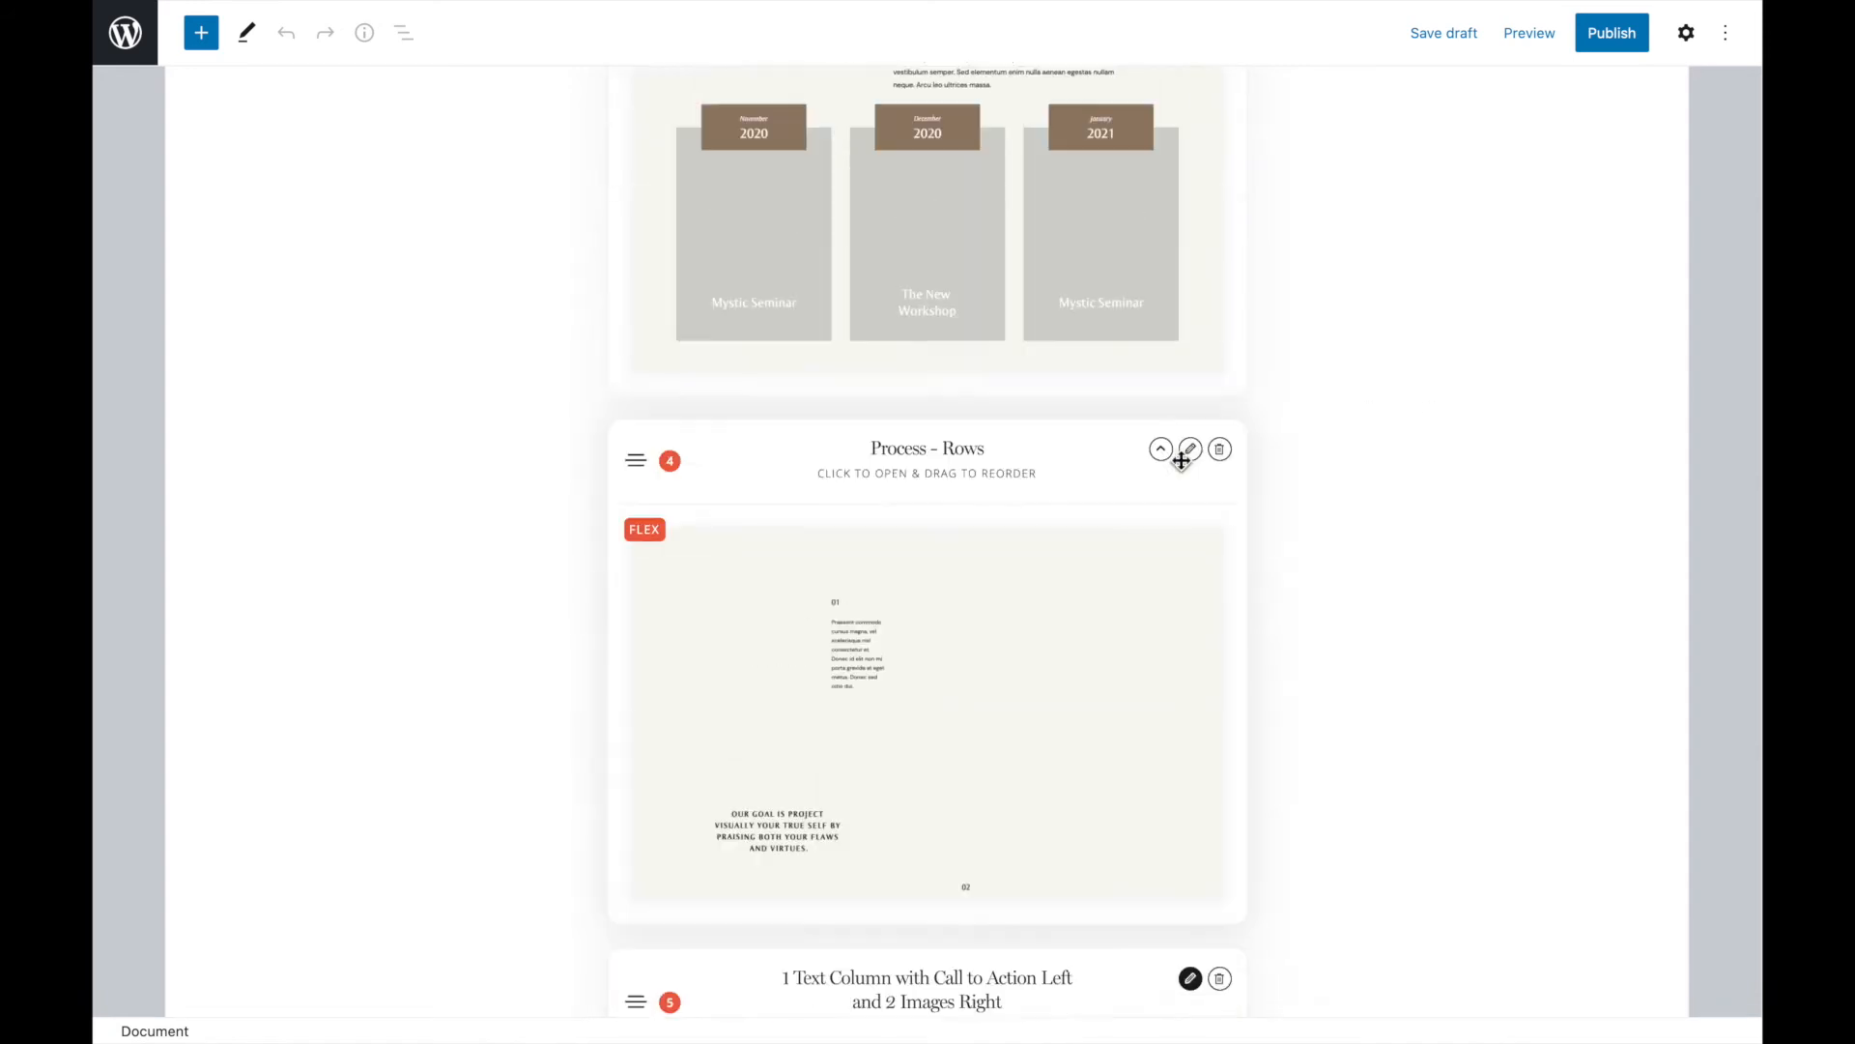
{"action": "scroll", "coordinate": [1181, 461], "scroll_direction": "up", "scroll_amount": 3}
{"action": "left_click", "coordinate": [1190, 258]}
{"action": "left_click", "coordinate": [898, 840]}
{"action": "left_click", "coordinate": [1513, 29]}
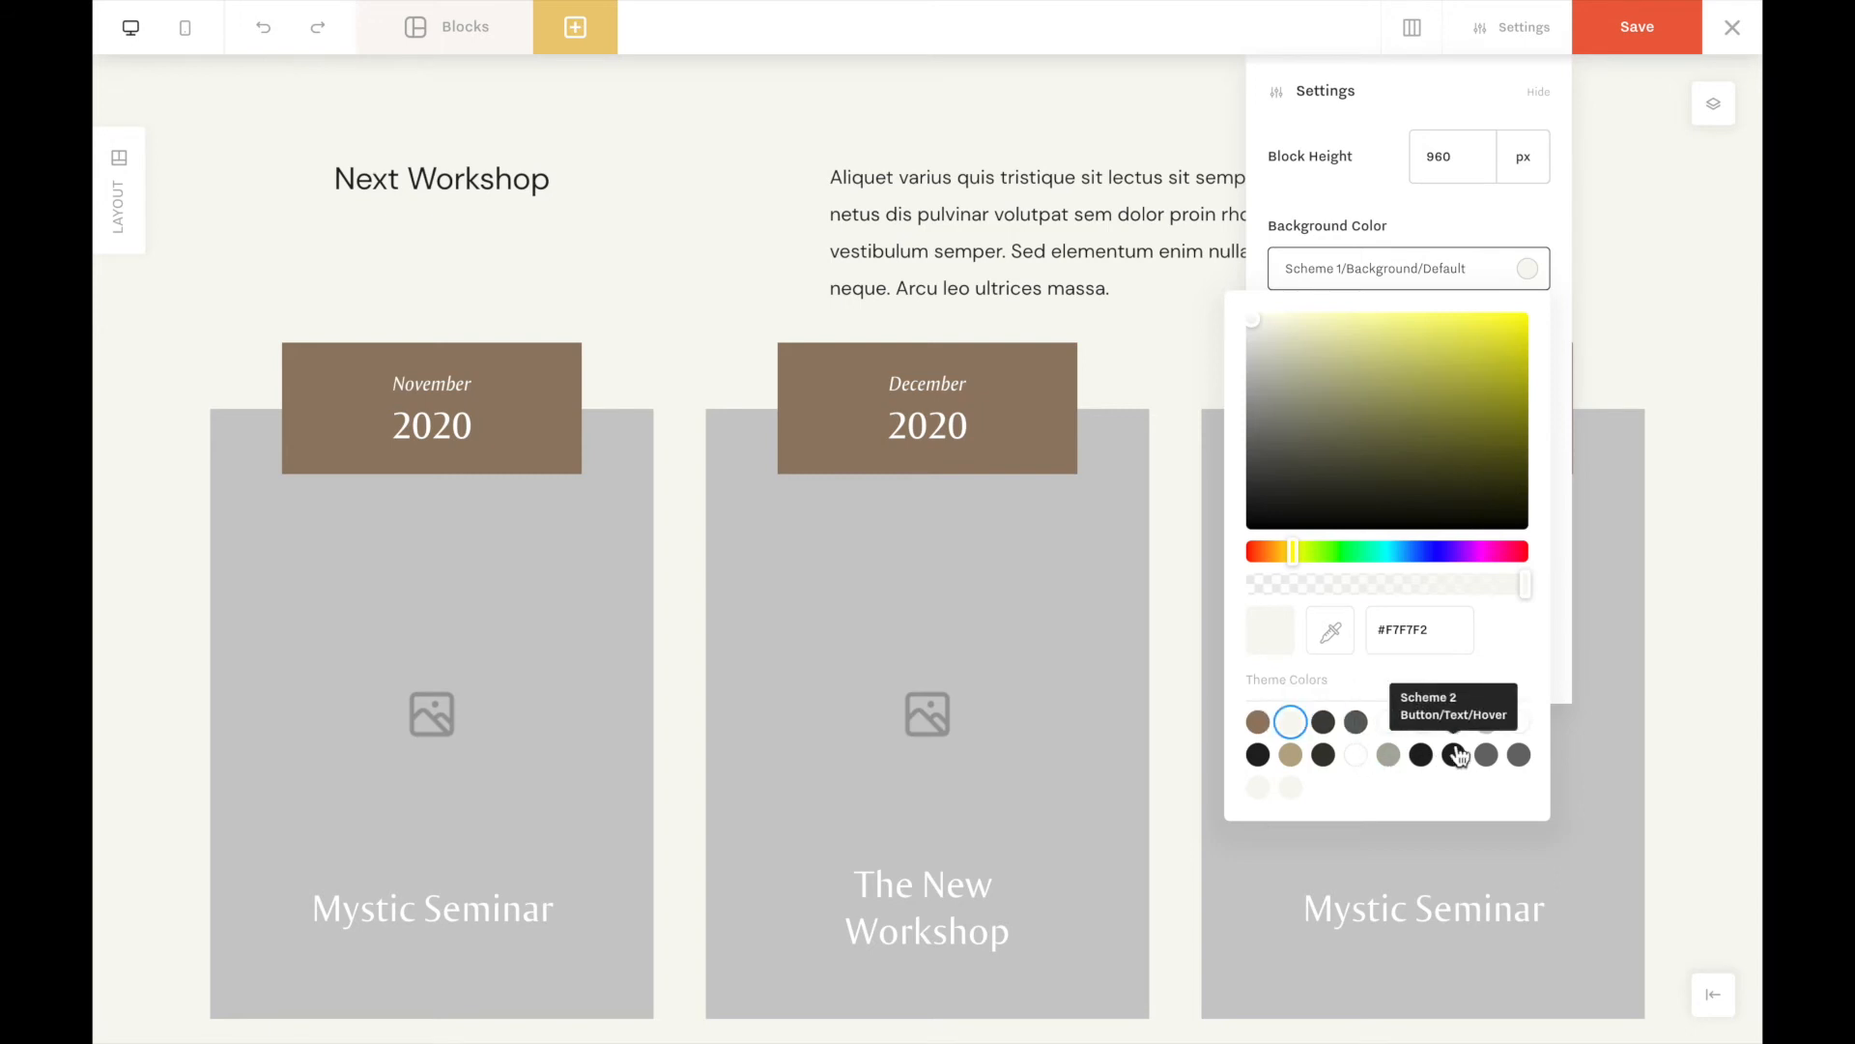
{"action": "left_click", "coordinate": [1323, 756]}
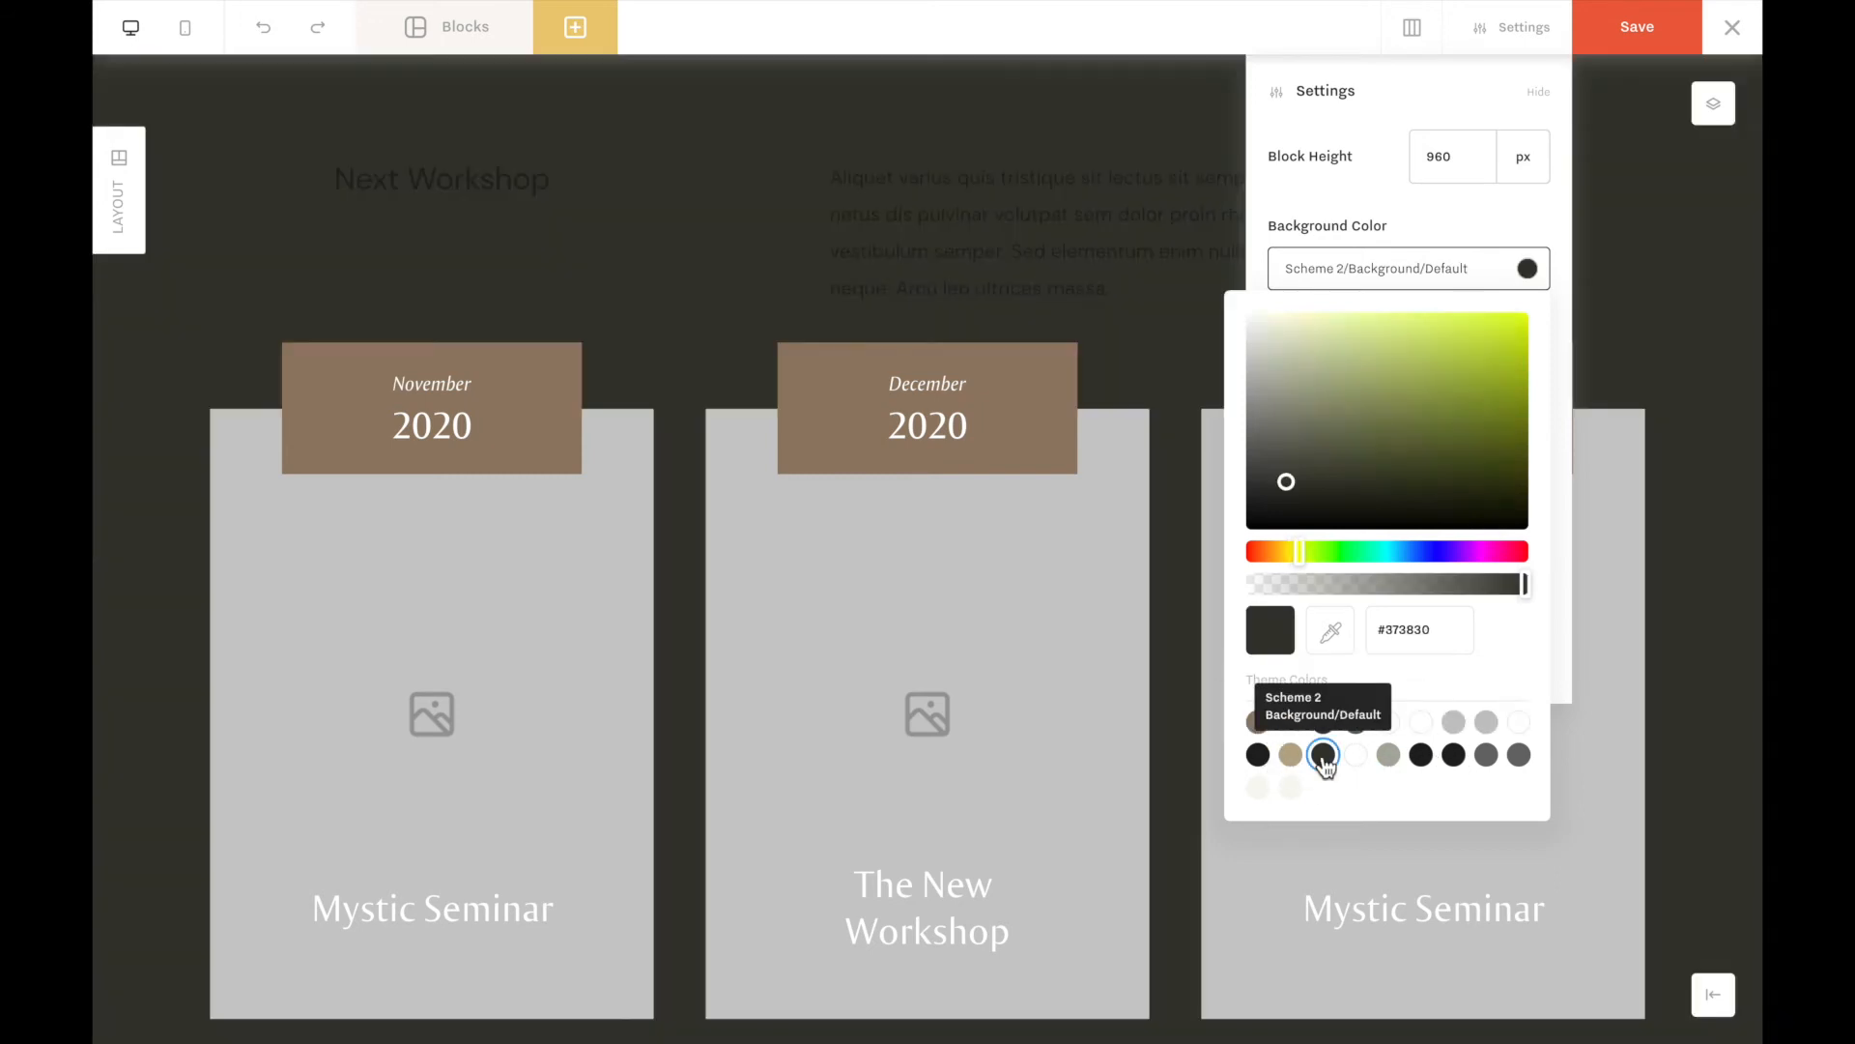
- Set the January 2021 date box's background color to Scheme 2/Background/Accent
{"action": "left_click", "coordinate": [522, 399]}
{"action": "left_click", "coordinate": [525, 401]}
{"action": "left_click", "coordinate": [813, 388], "text": "shift"}
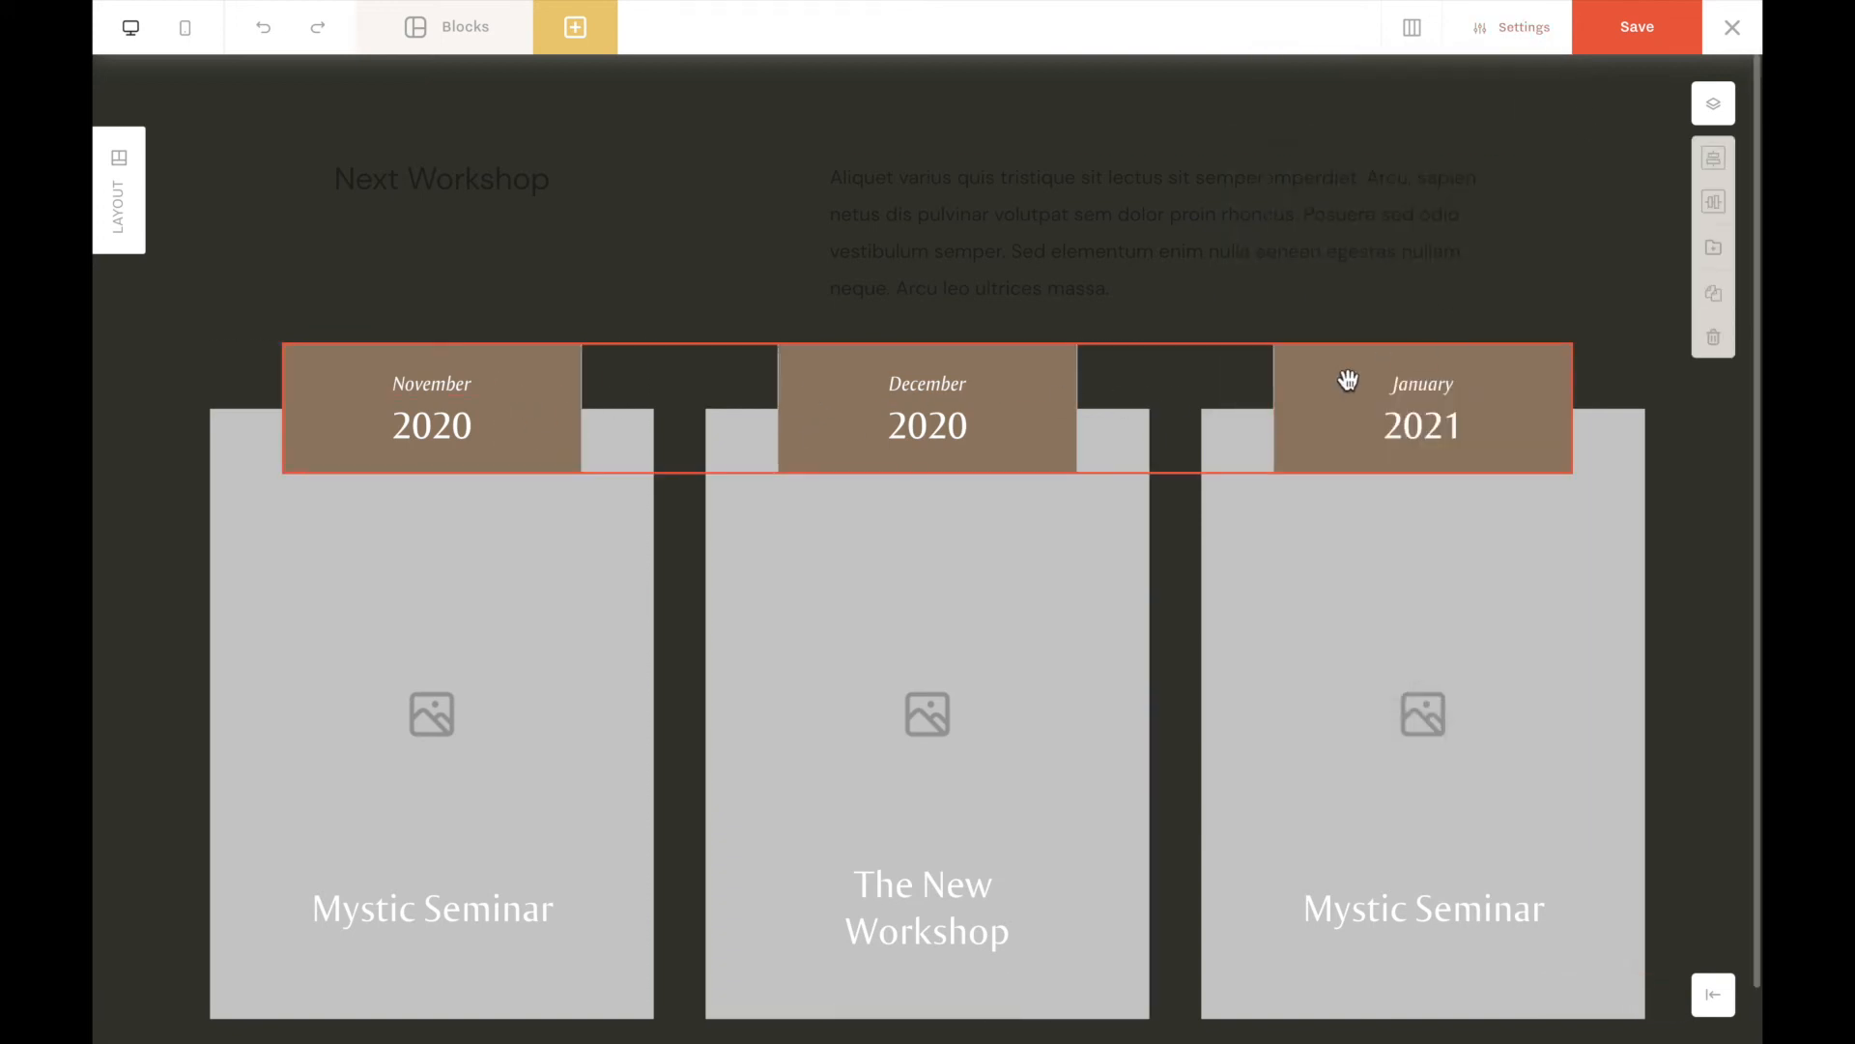
{"action": "left_click", "coordinate": [1317, 368]}
{"action": "left_click", "coordinate": [1317, 369]}
{"action": "left_click", "coordinate": [1546, 647]}
{"action": "scroll", "coordinate": [1476, 773], "scroll_direction": "down", "scroll_amount": 2}
{"action": "left_click", "coordinate": [1459, 929]}
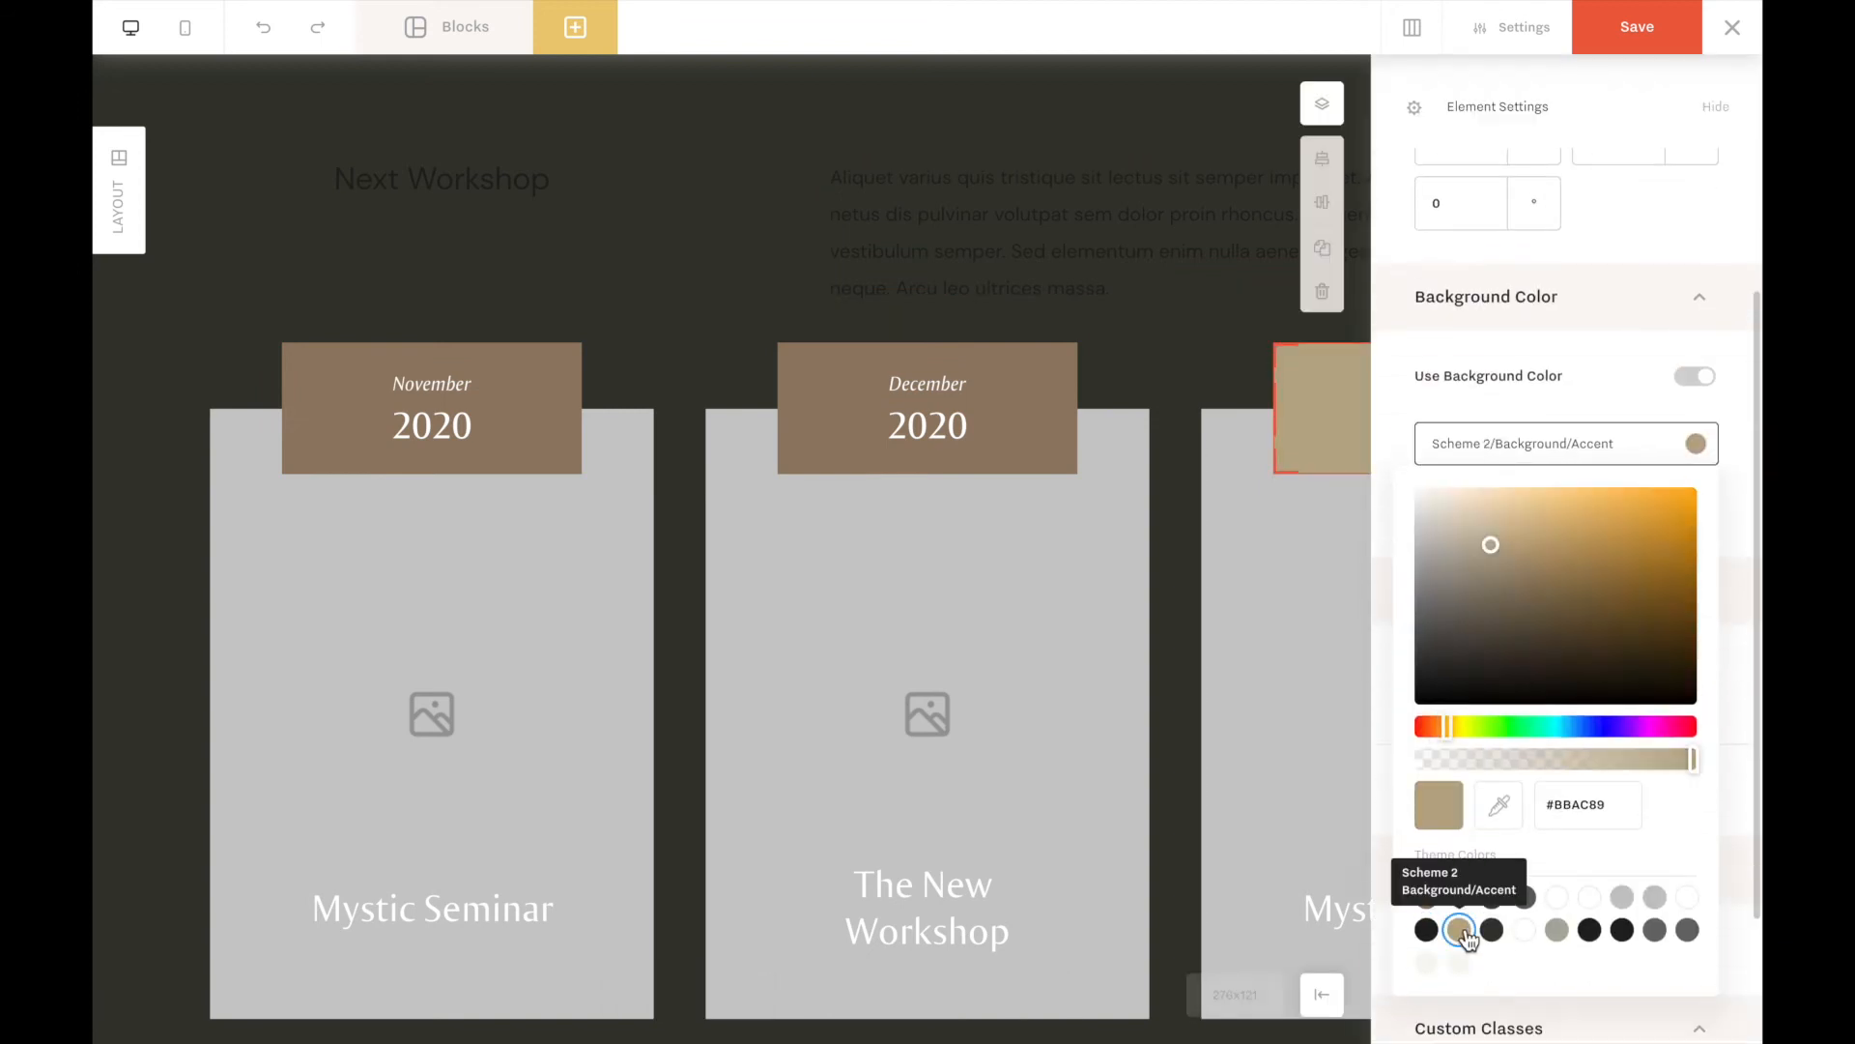
- Set the December 2020 date box's background color to Scheme 2/Background/Accent
{"action": "left_click", "coordinate": [1061, 425]}
{"action": "left_click", "coordinate": [1061, 425]}
{"action": "left_click", "coordinate": [1546, 646]}
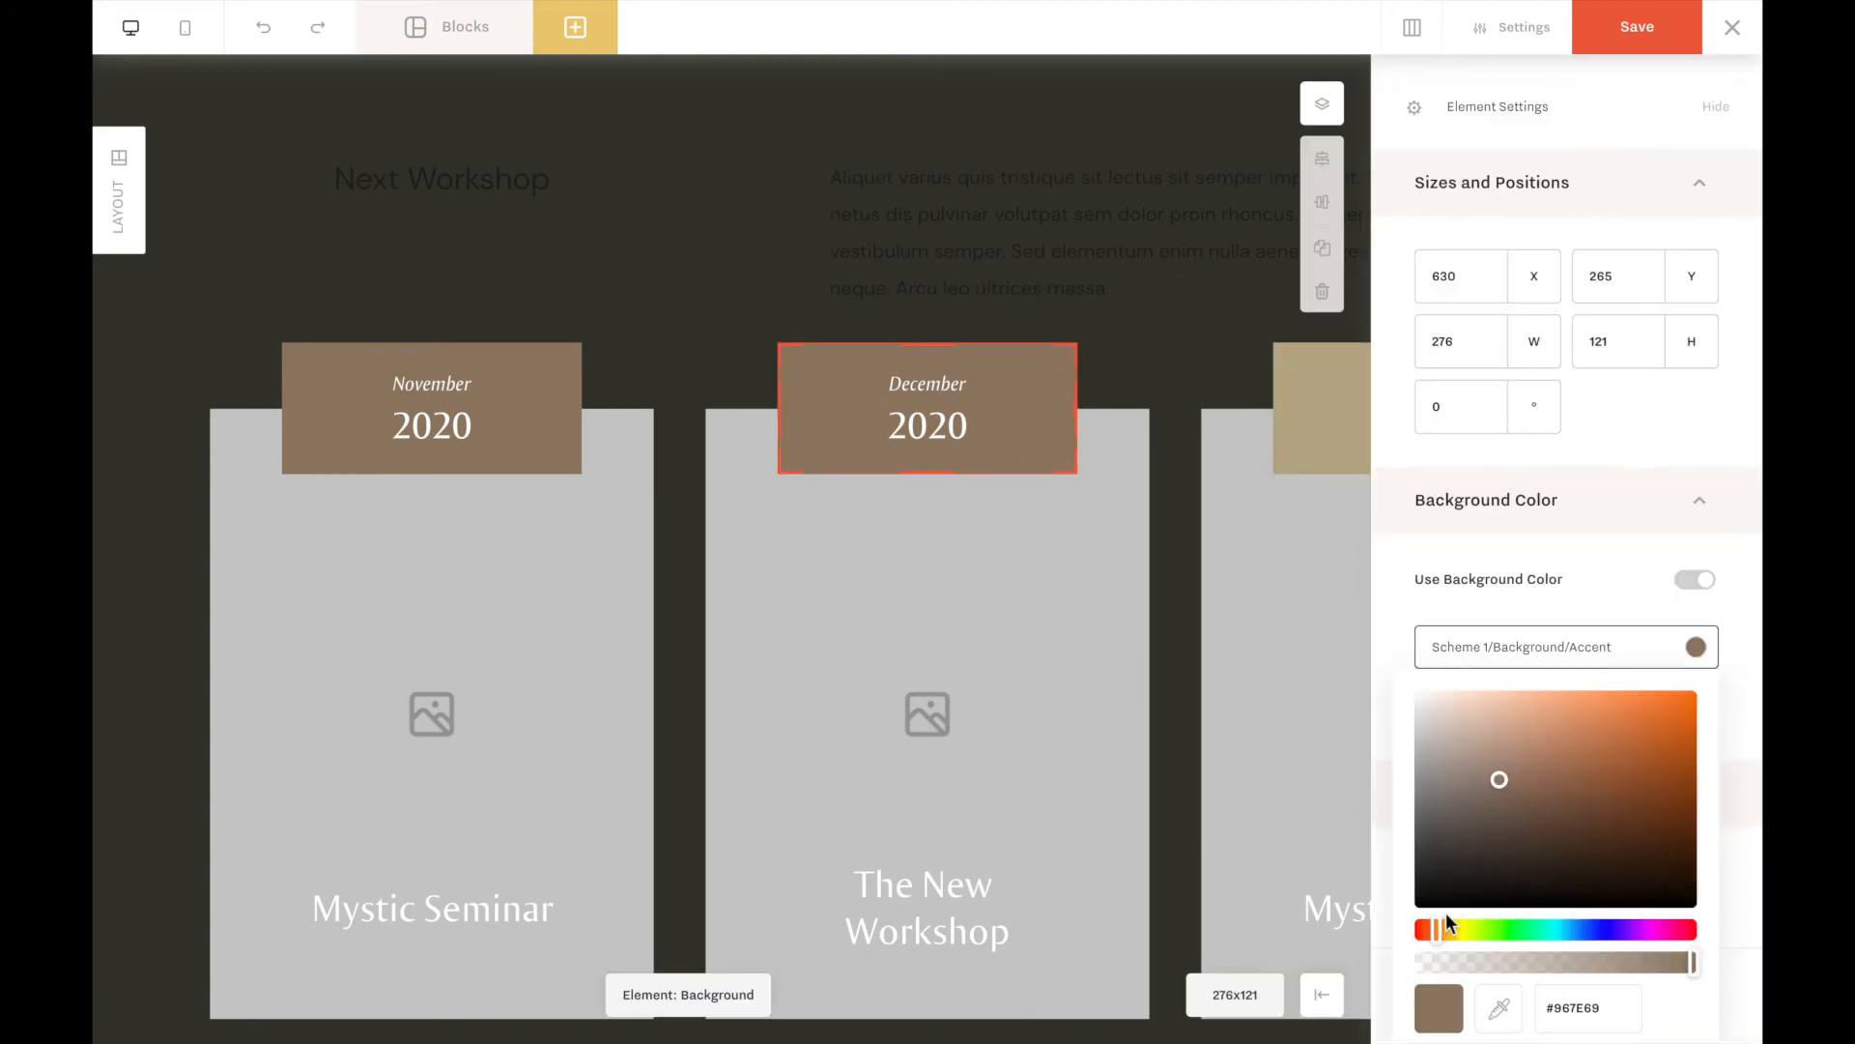
{"action": "scroll", "coordinate": [1444, 903], "scroll_direction": "down", "scroll_amount": 2}
{"action": "left_click", "coordinate": [1459, 758]}
- Set the November 2020 date box's background color to Scheme 2/Background/Accent
{"action": "left_click", "coordinate": [554, 400]}
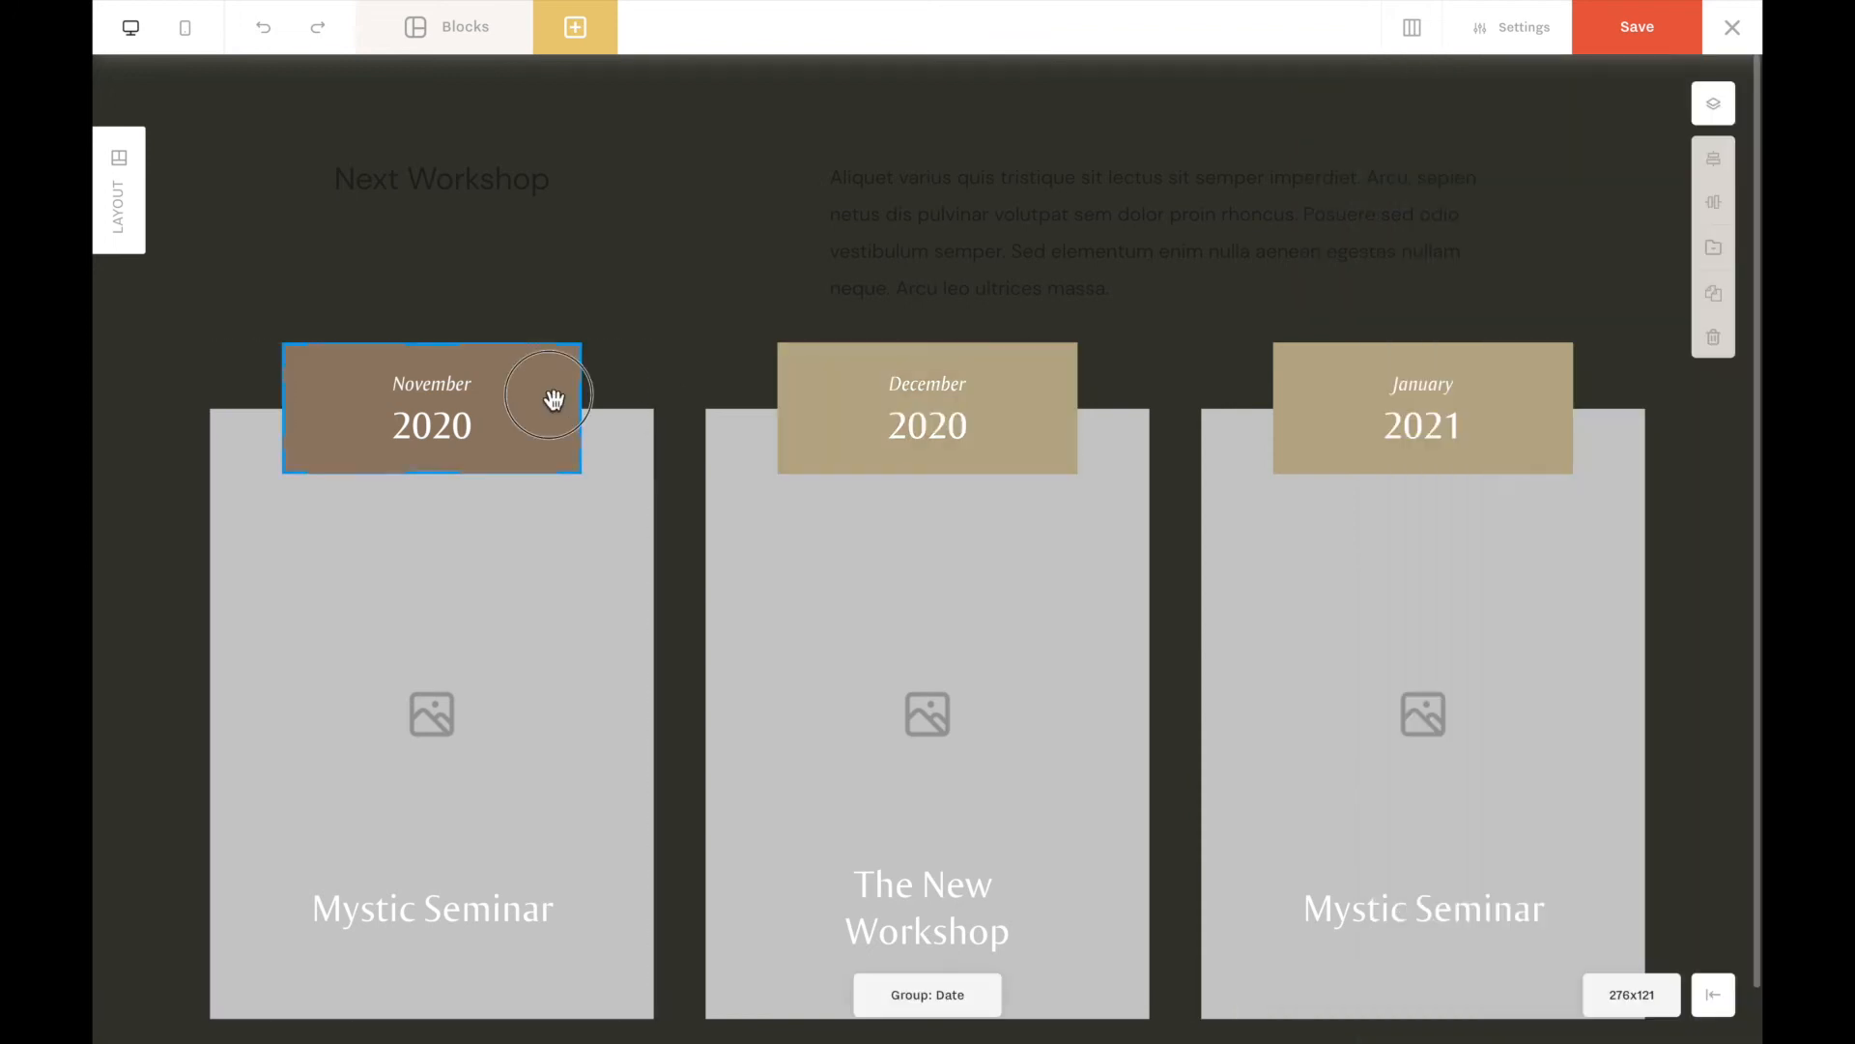
{"action": "left_click", "coordinate": [554, 400]}
{"action": "left_click", "coordinate": [1546, 641]}
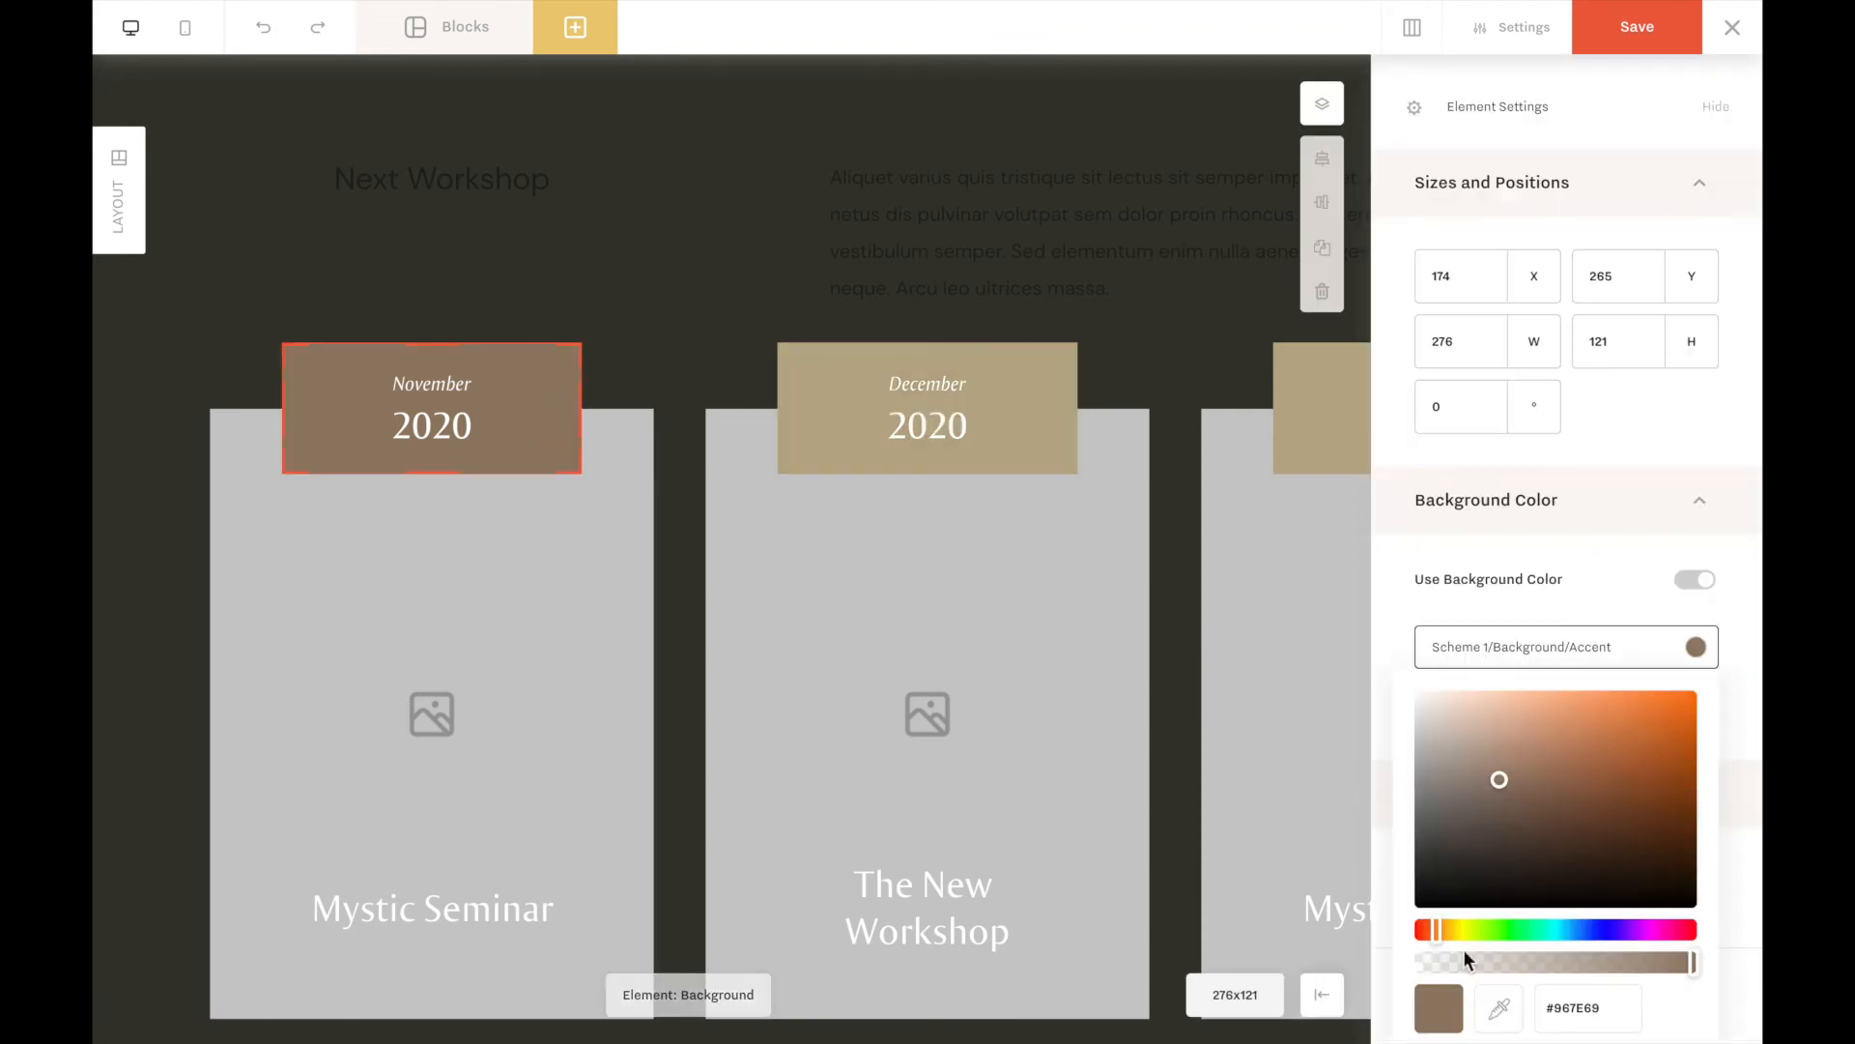
{"action": "scroll", "coordinate": [1458, 927], "scroll_direction": "down", "scroll_amount": 2}
{"action": "left_click", "coordinate": [1459, 757]}
- Set the Next Workshop heading's text color to Scheme 2 Text/Accent and give the paragraph beside it the adjacent light theme color
{"action": "left_click", "coordinate": [427, 383]}
{"action": "left_click", "coordinate": [429, 386]}
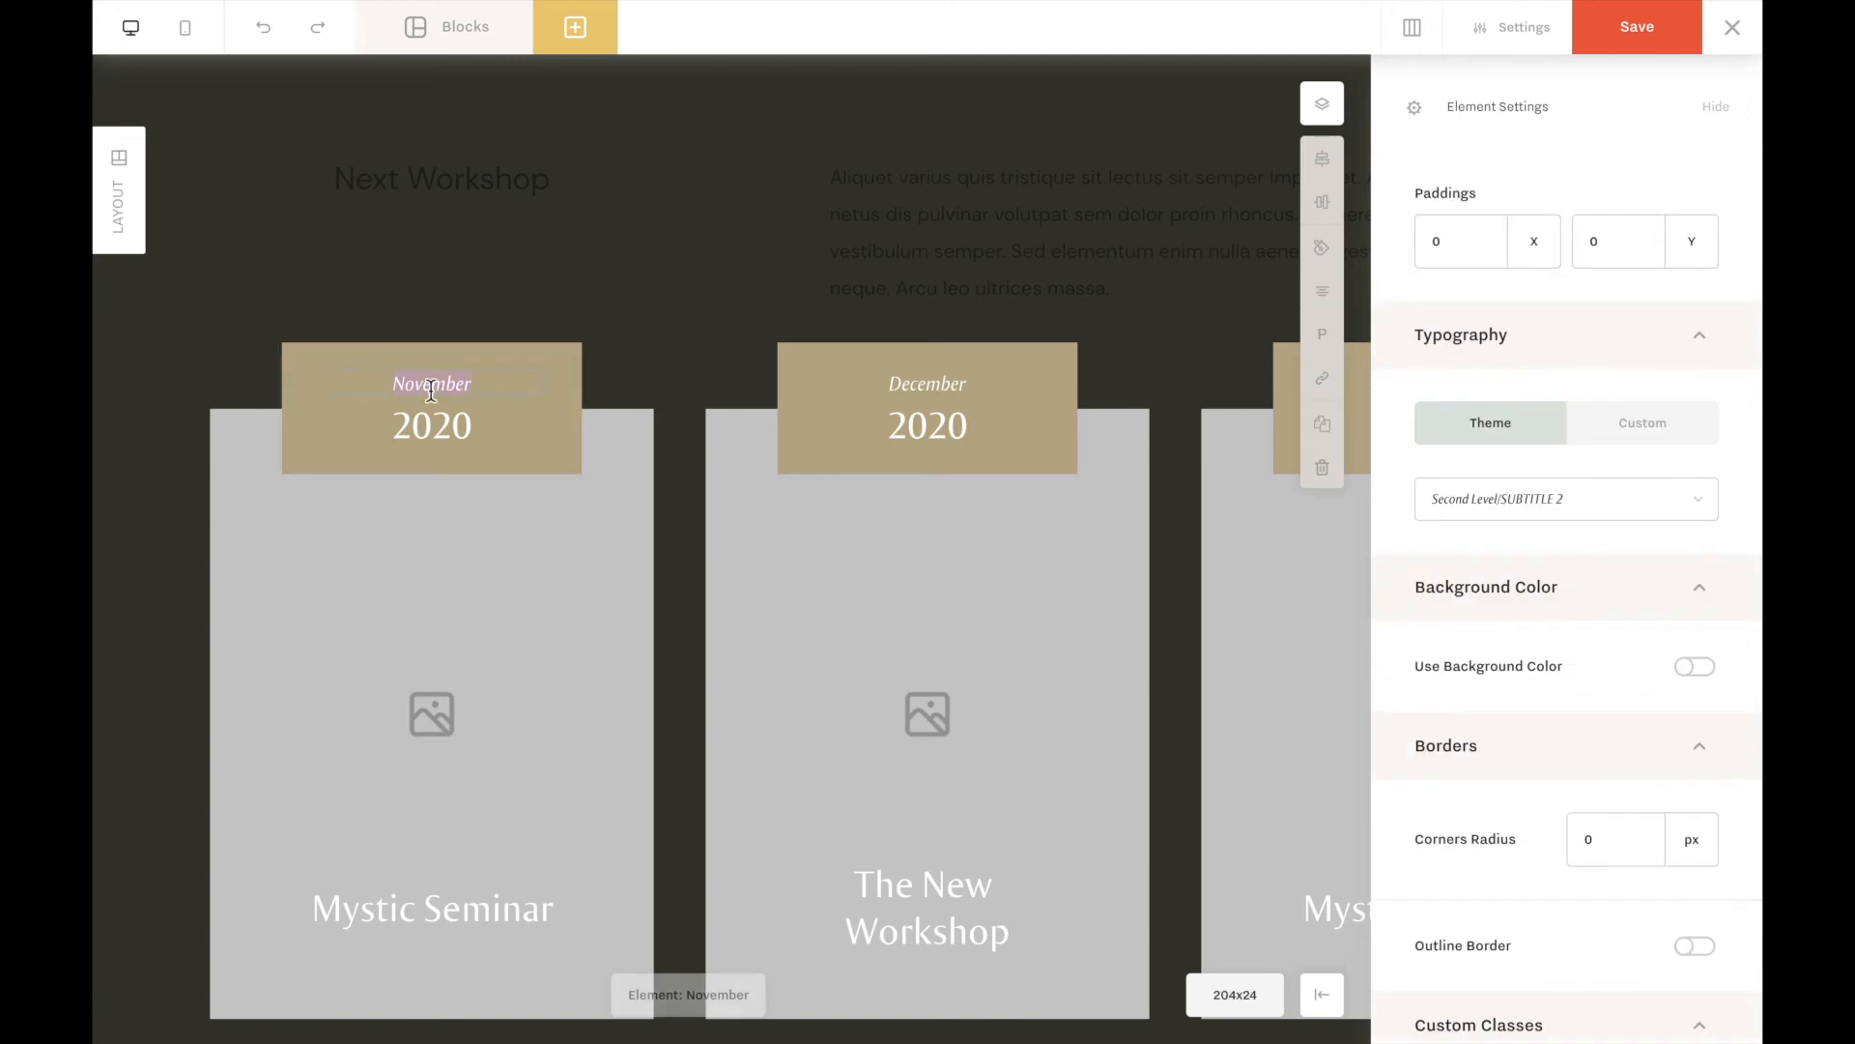
{"action": "left_click", "coordinate": [477, 192]}
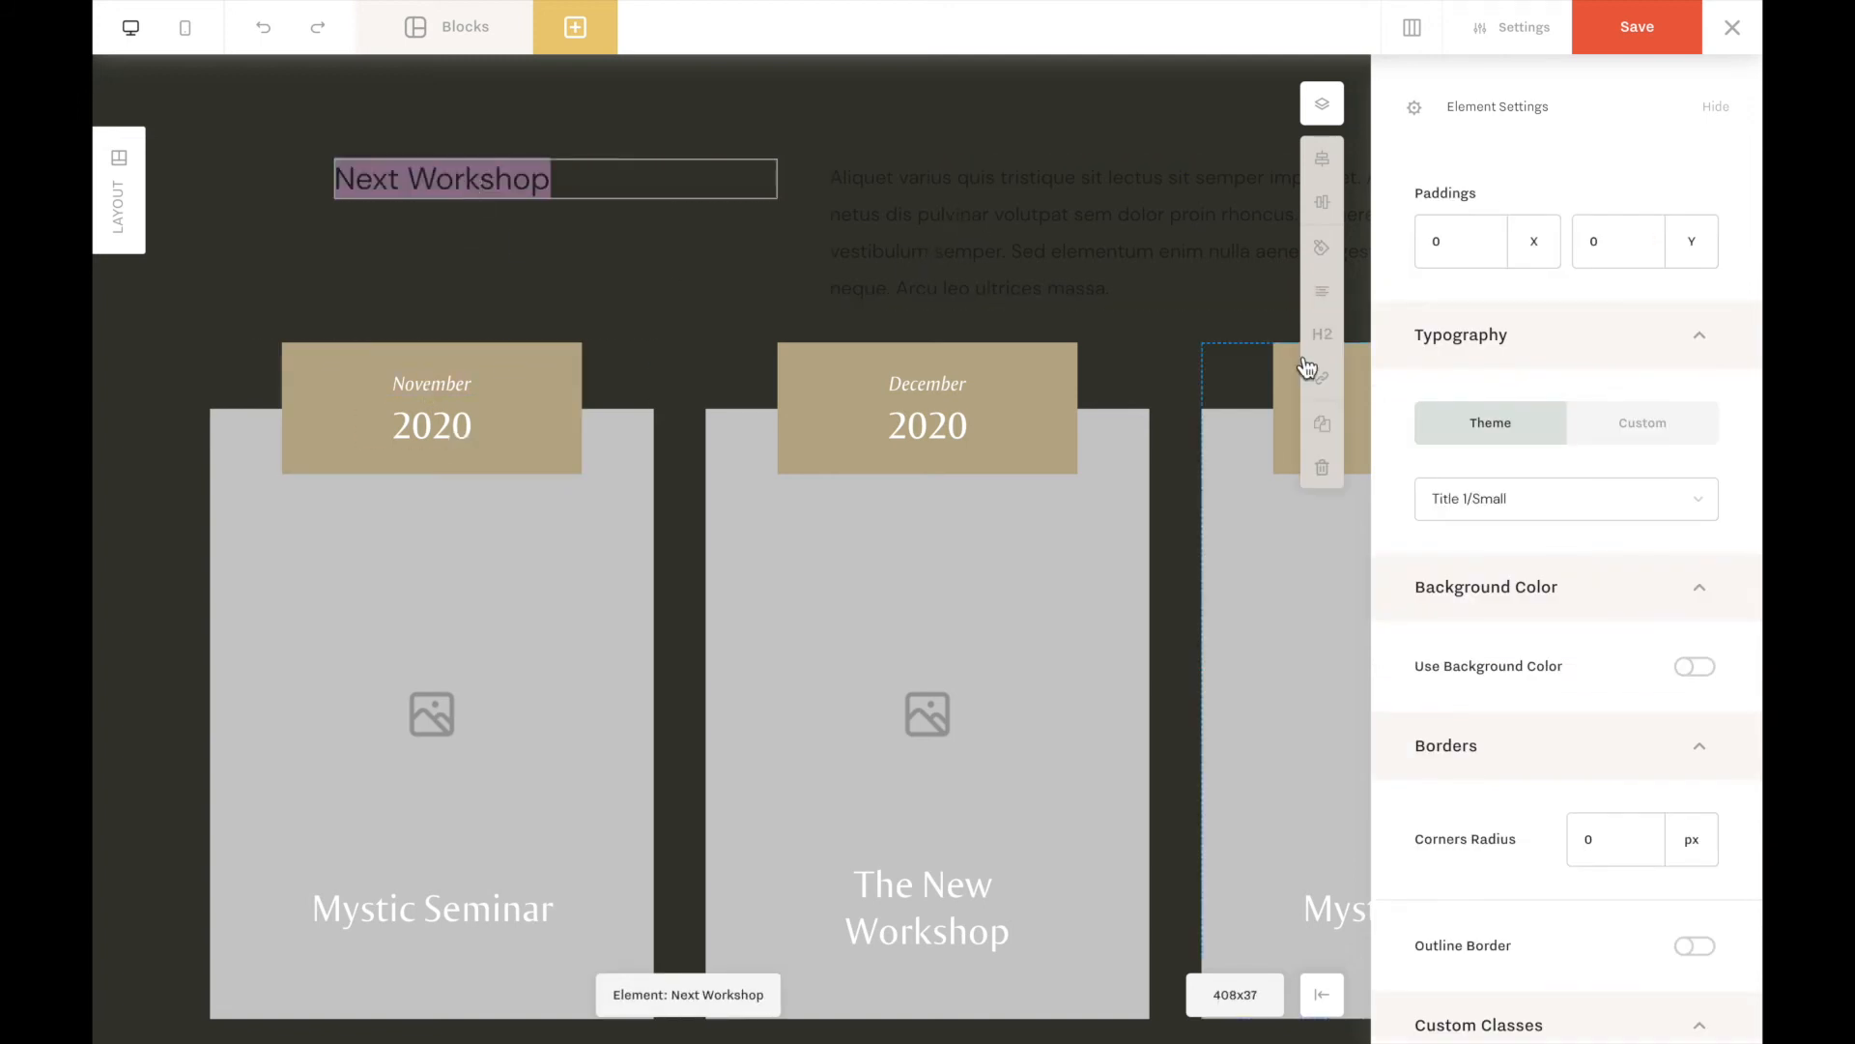
{"action": "left_click", "coordinate": [1323, 248]}
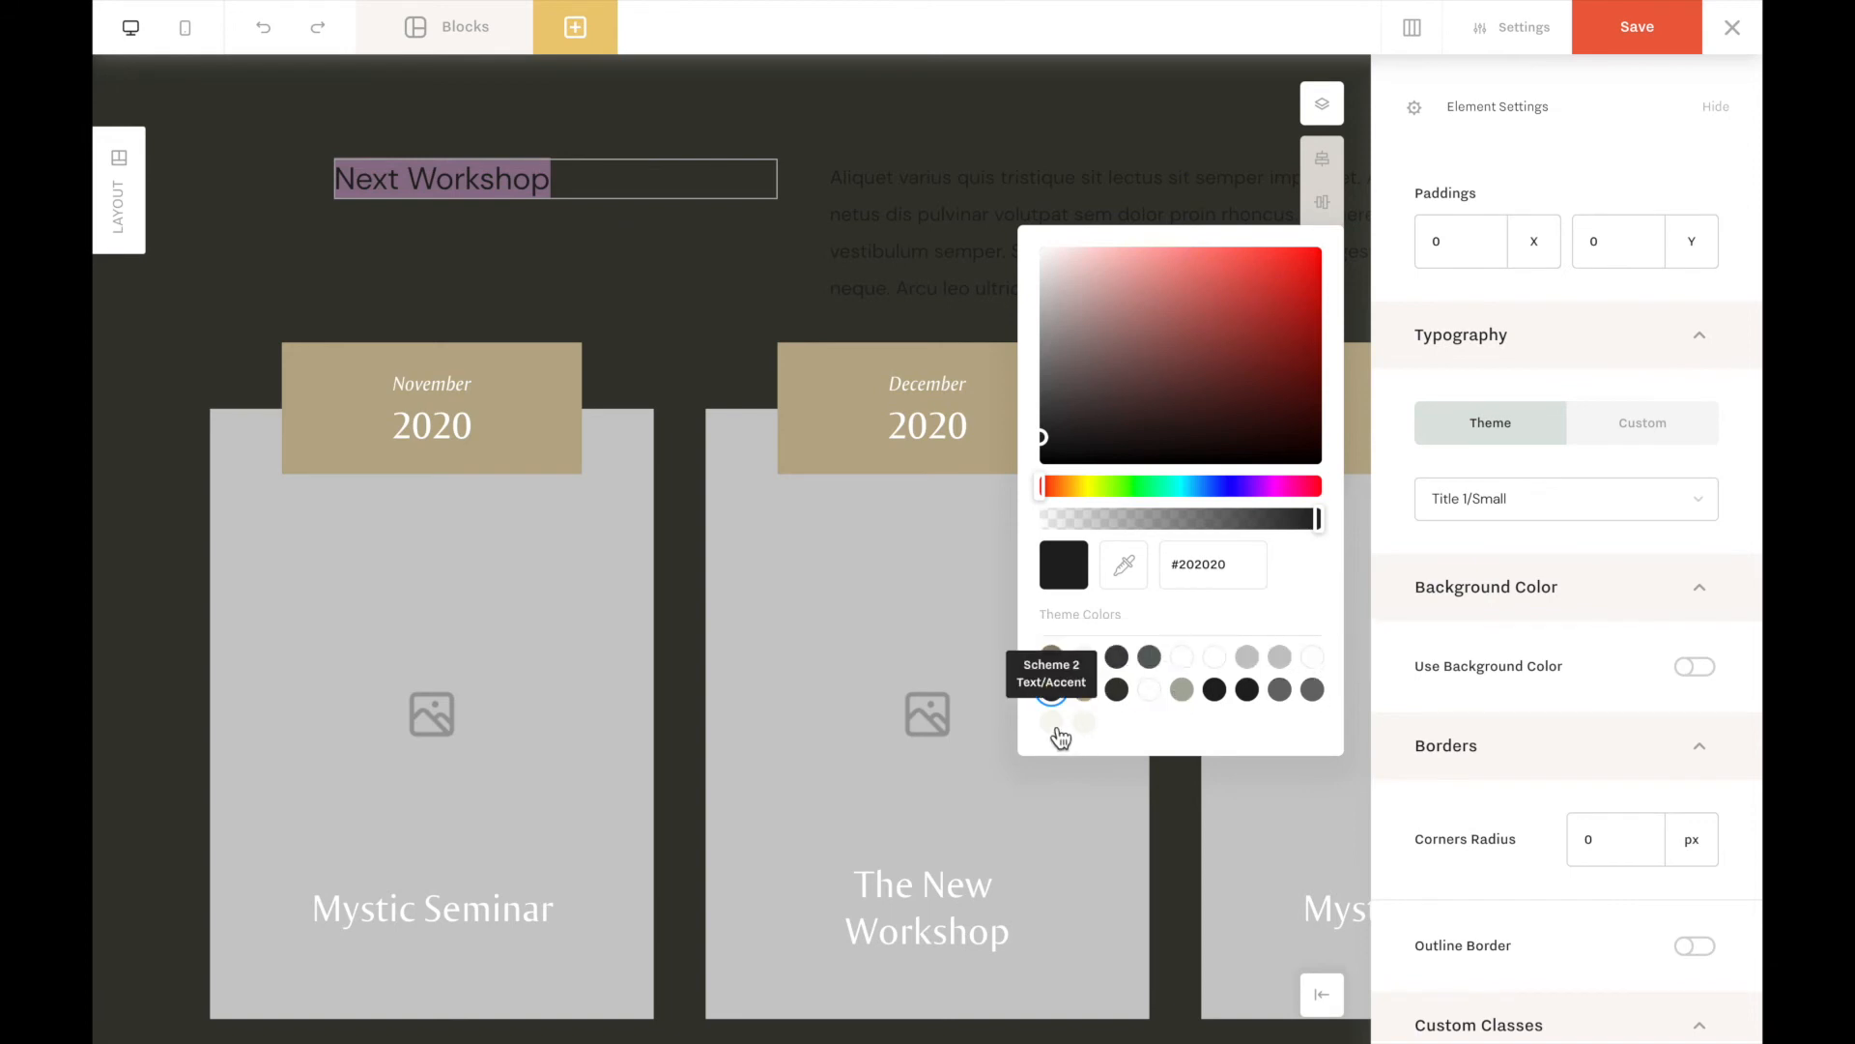
{"action": "left_click", "coordinate": [912, 199]}
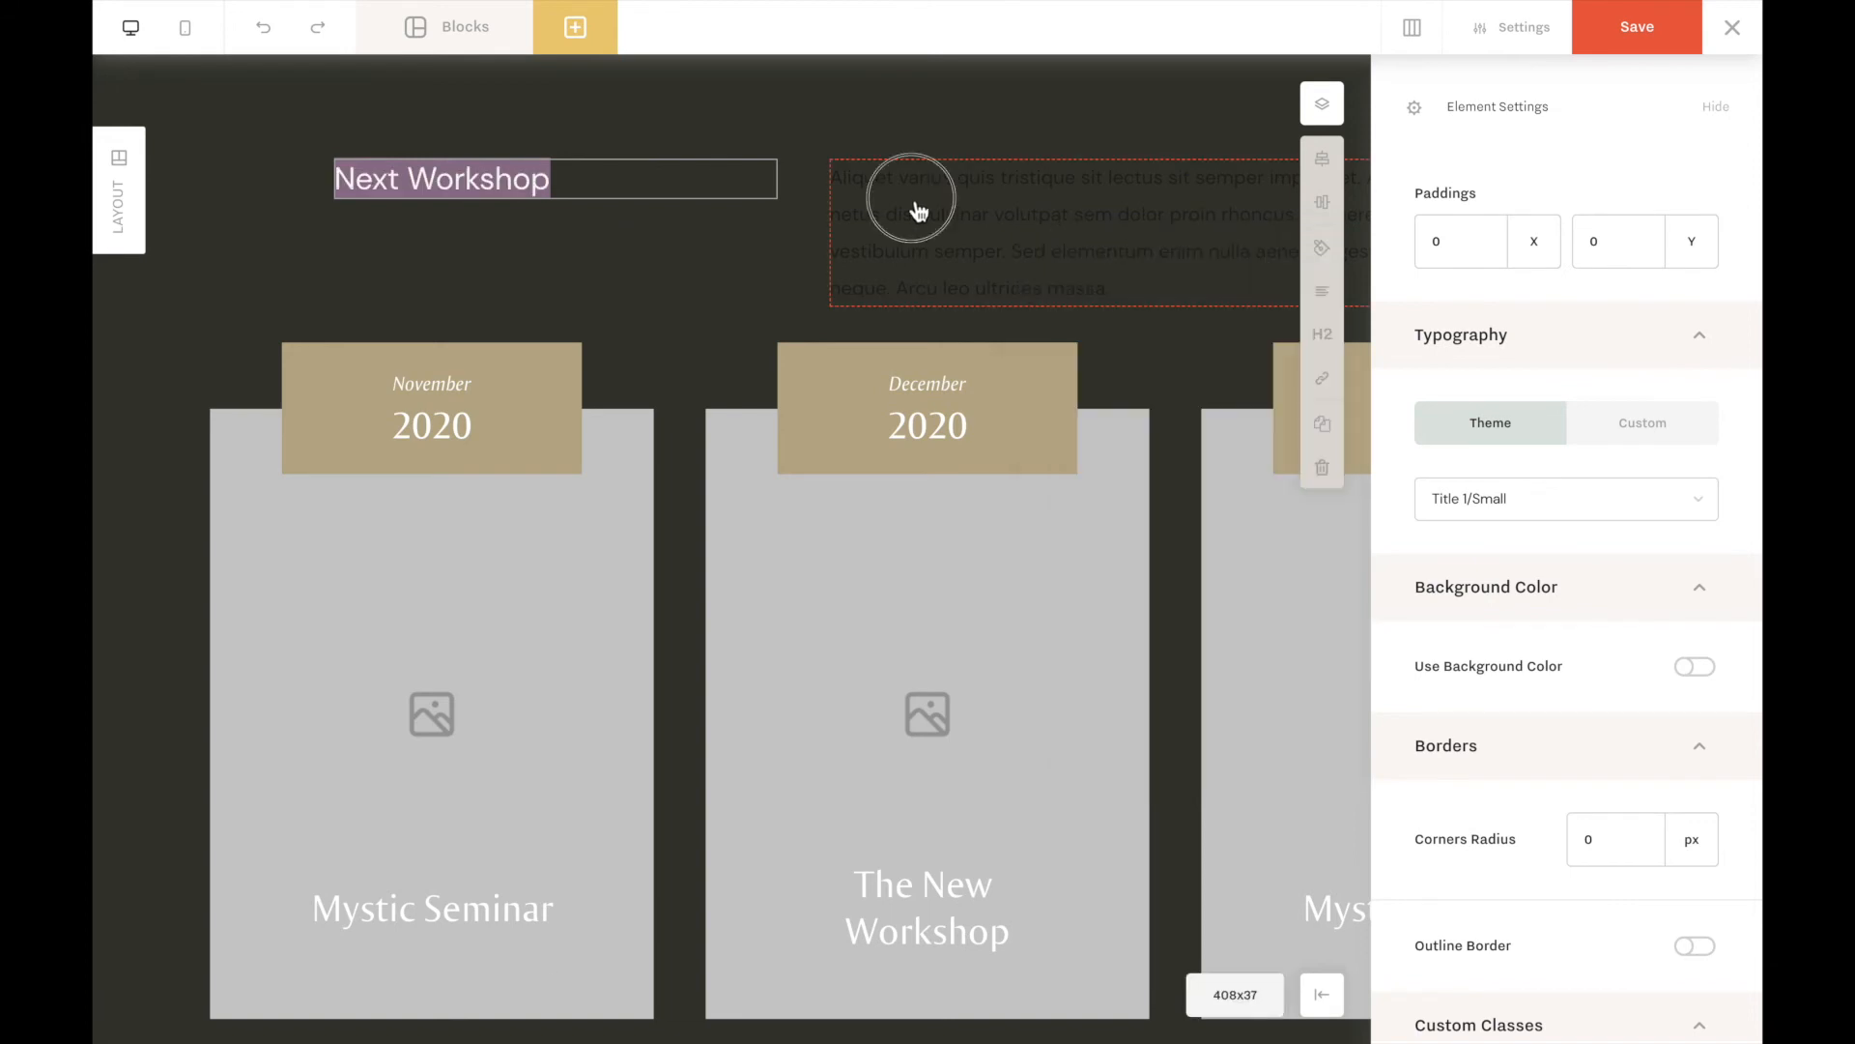
{"action": "left_click", "coordinate": [1325, 253]}
{"action": "left_click", "coordinate": [1087, 724]}
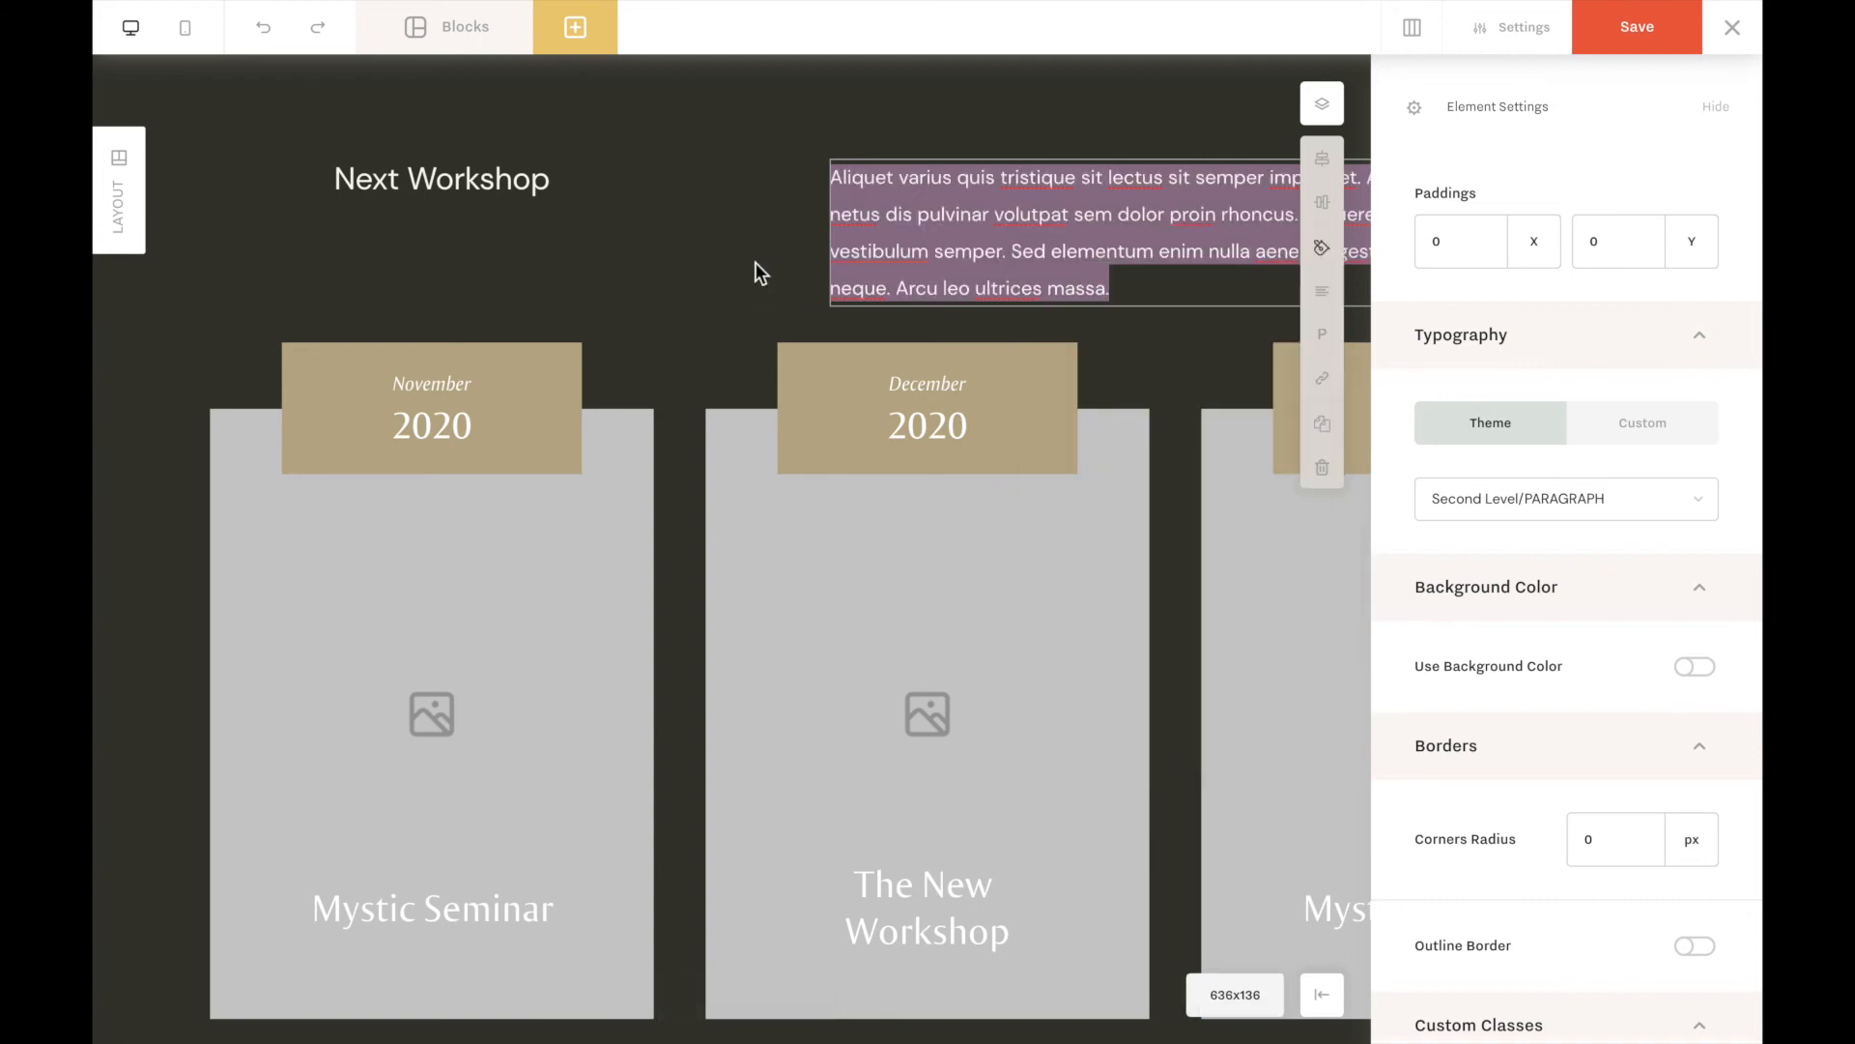
- Set the December label's text color to Scheme 2 Text/Accent and deselect the text
{"action": "scroll", "coordinate": [759, 271], "scroll_direction": "down", "scroll_amount": 1}
{"action": "left_click", "coordinate": [929, 332]}
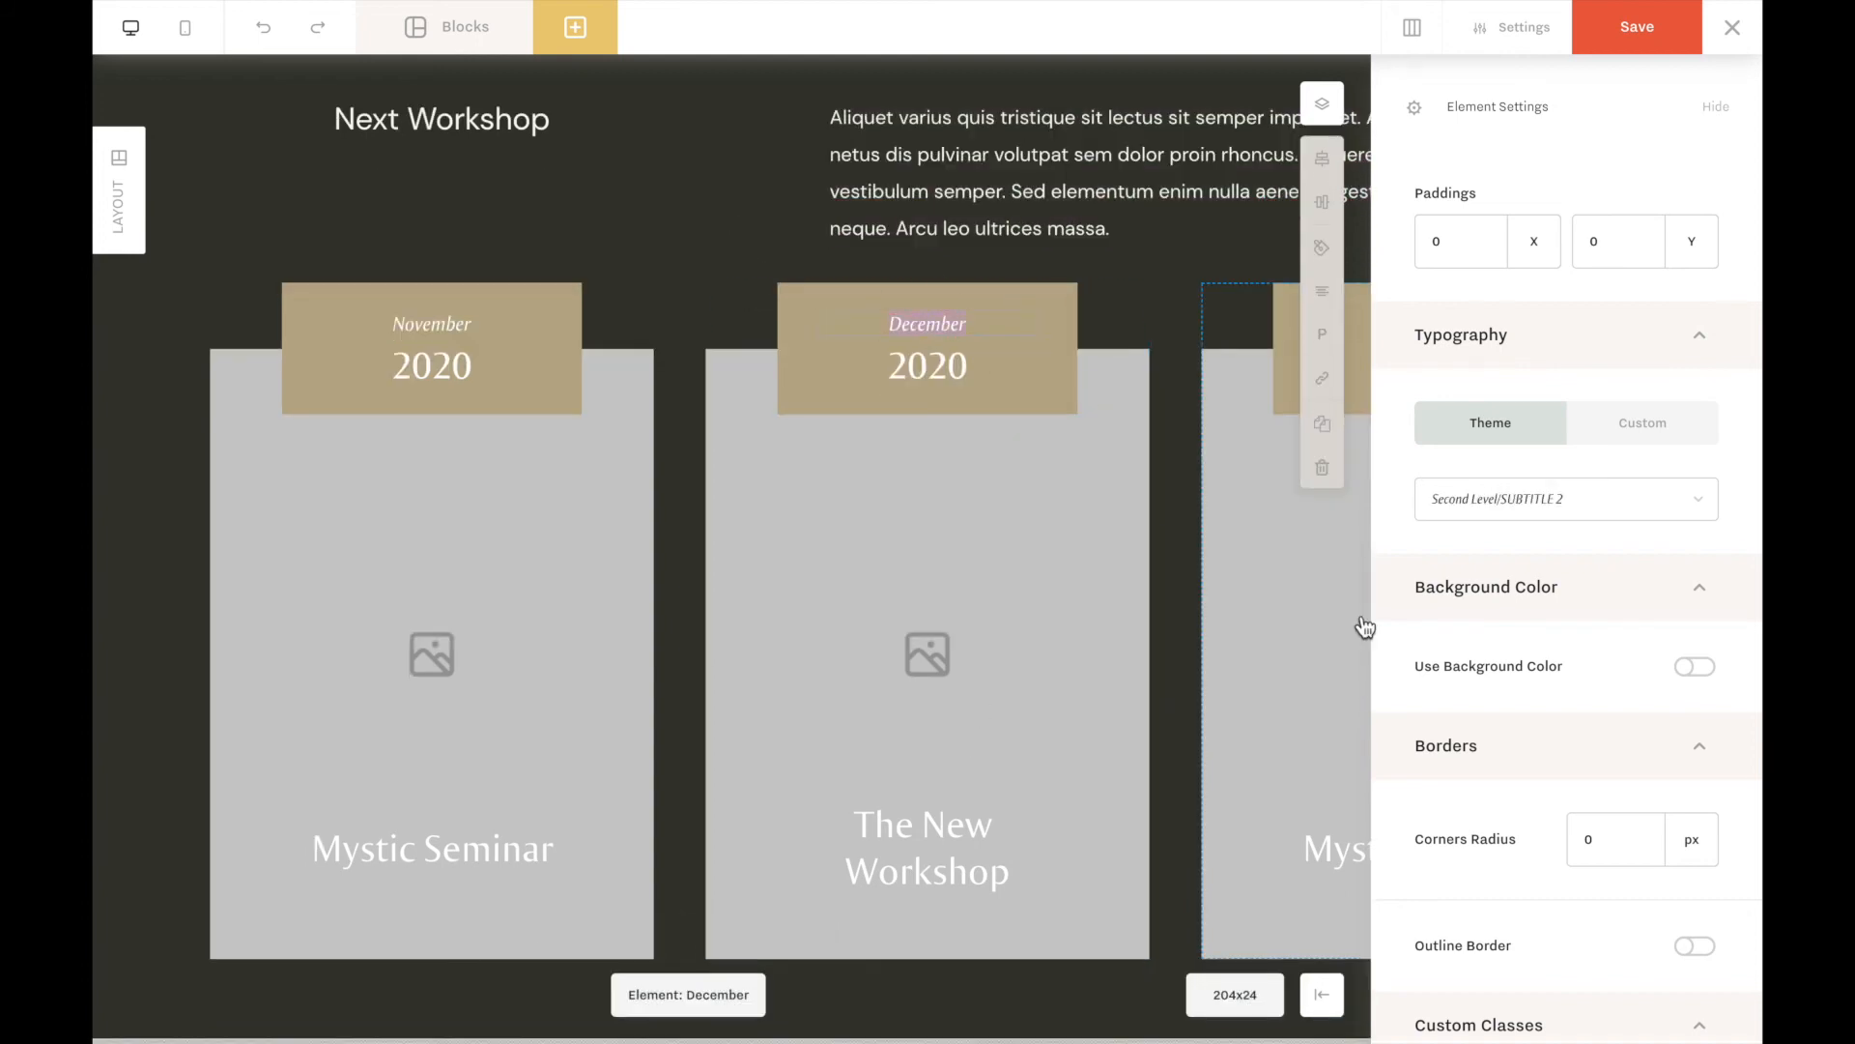
{"action": "left_click", "coordinate": [1322, 247]}
{"action": "left_click", "coordinate": [1056, 725]}
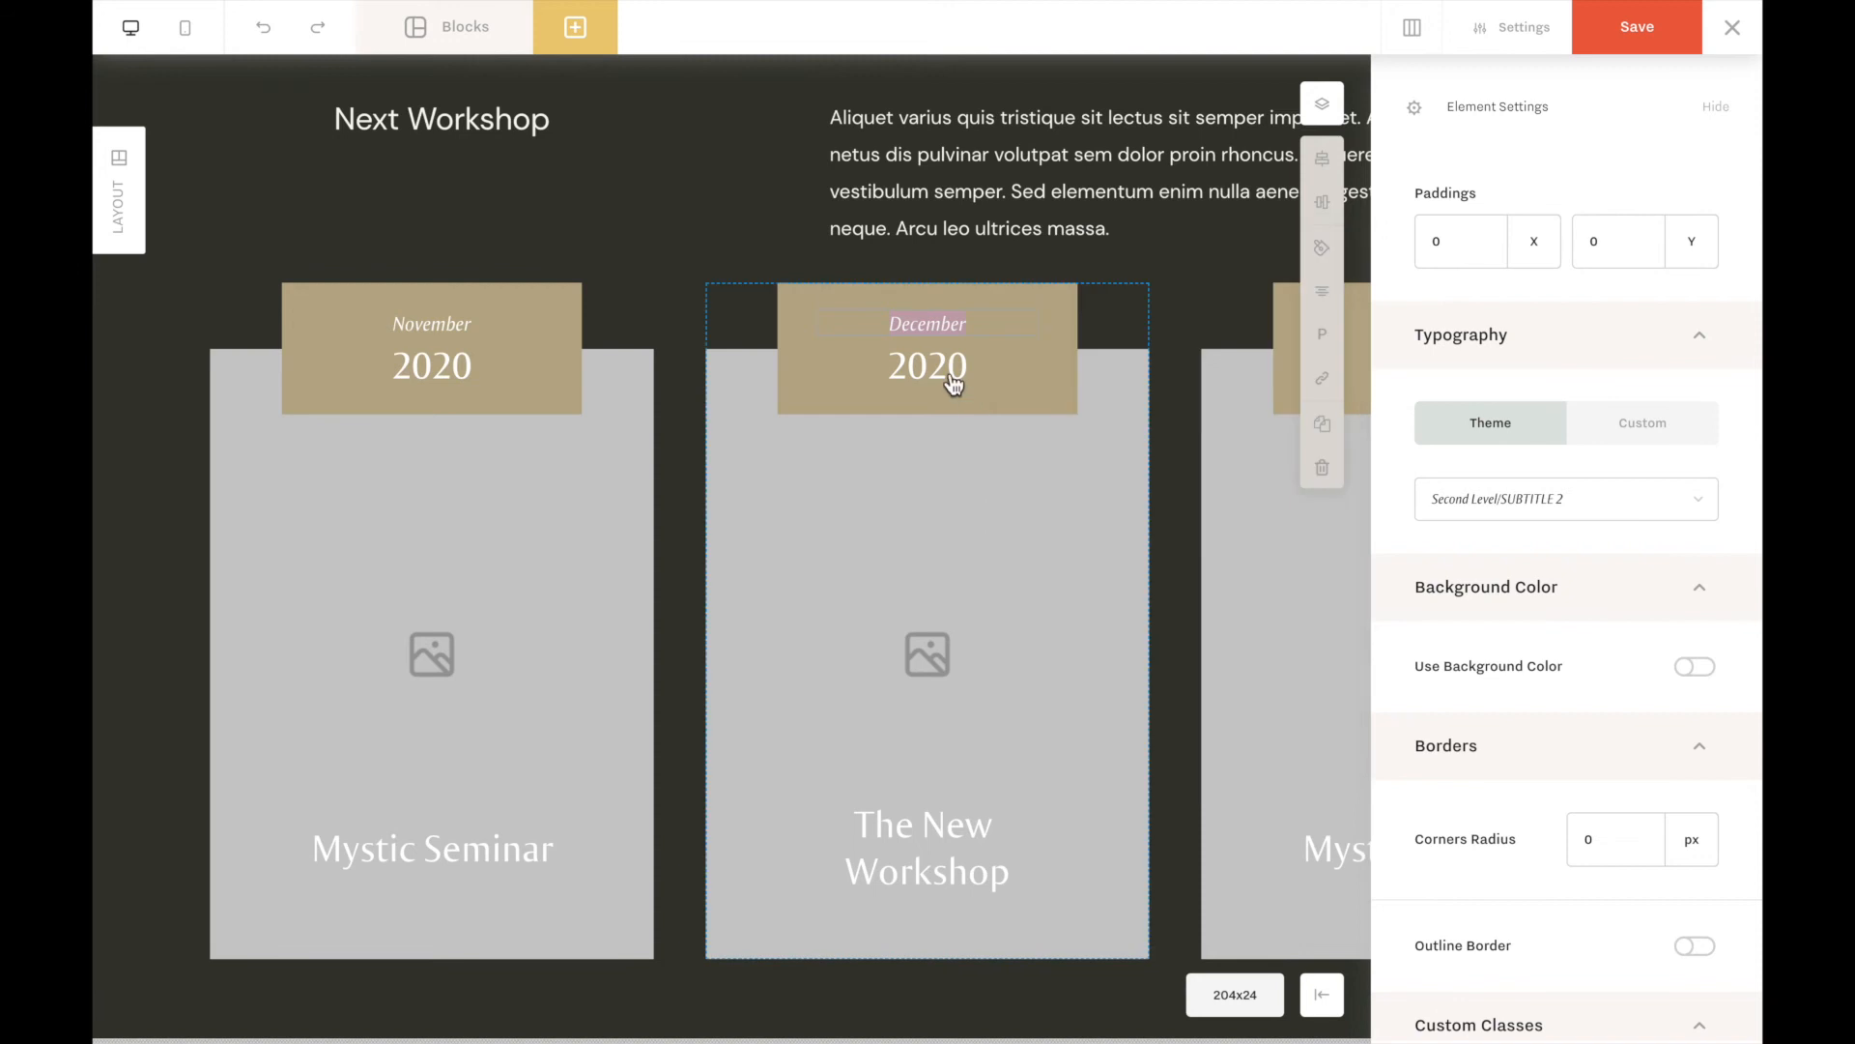
{"action": "left_click", "coordinate": [1323, 249]}
{"action": "left_click", "coordinate": [659, 358]}
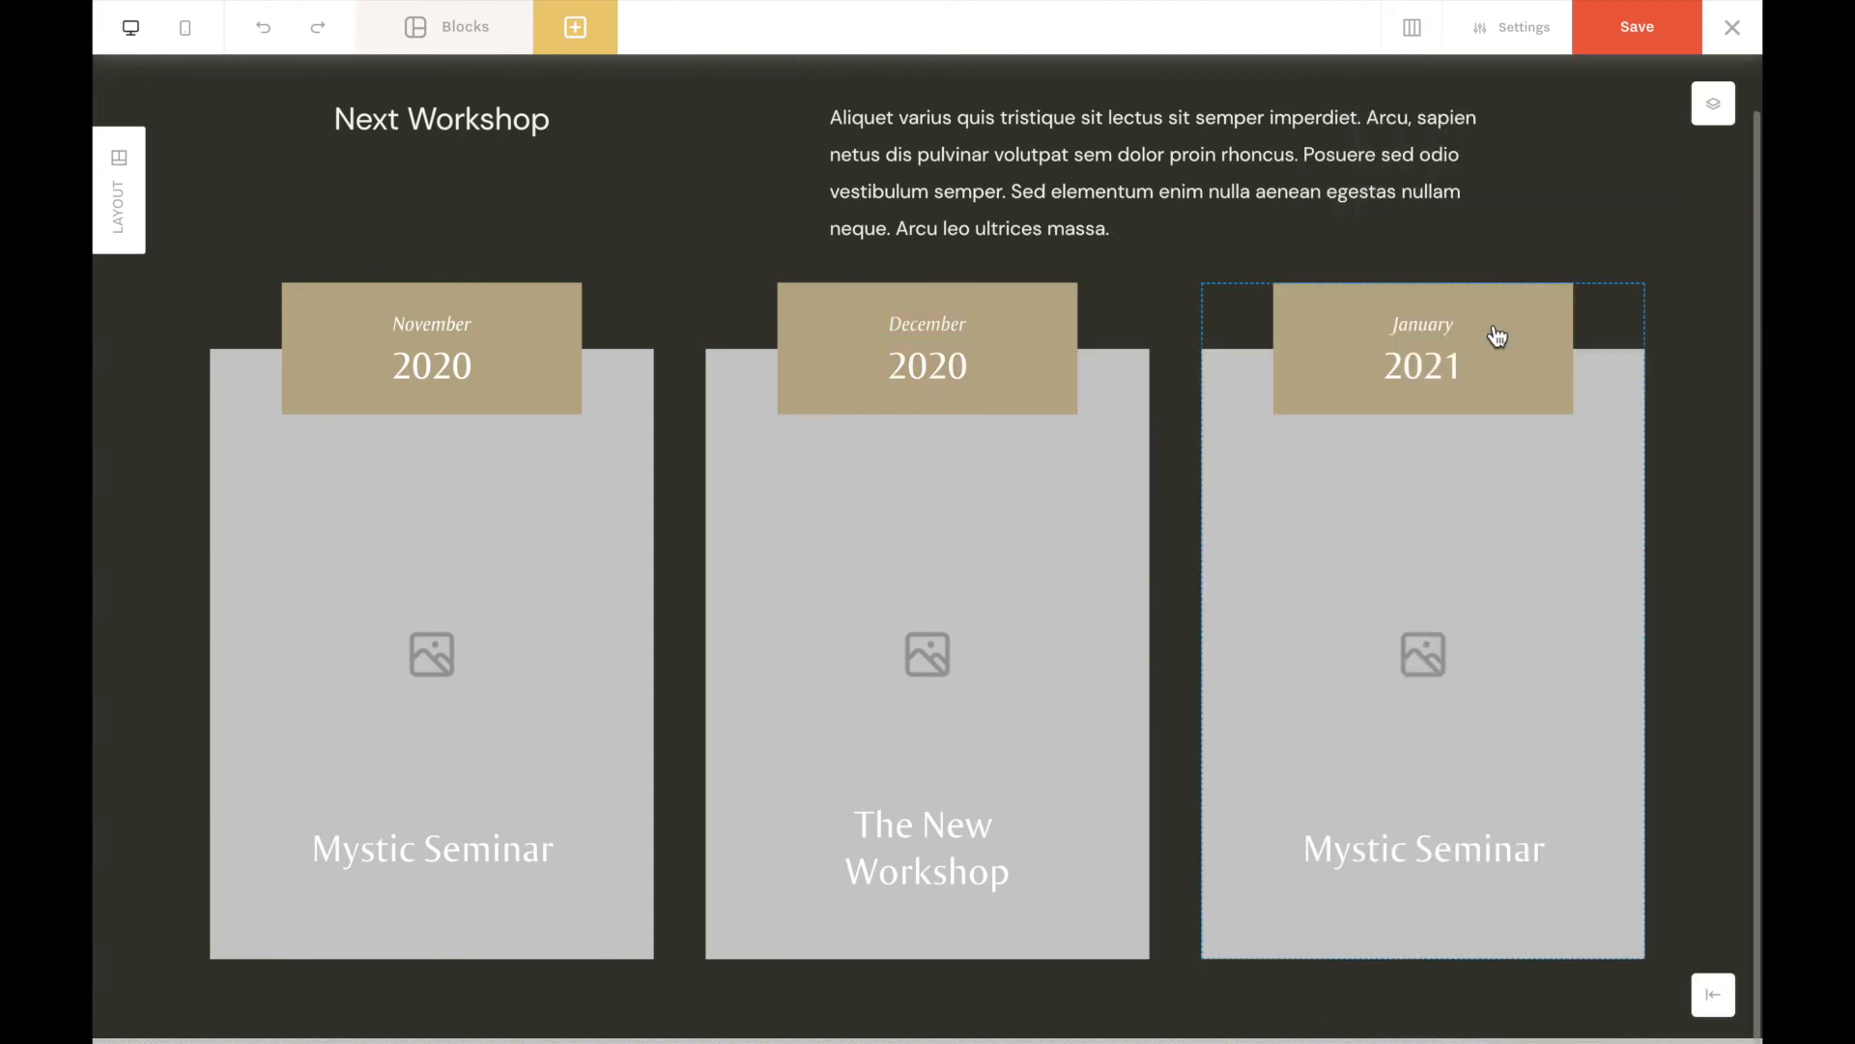
- Set the block's mobile background color to Scheme 2/Background/Default, save the block and close the builder
{"action": "left_click", "coordinate": [1514, 27]}
{"action": "left_click", "coordinate": [184, 27]}
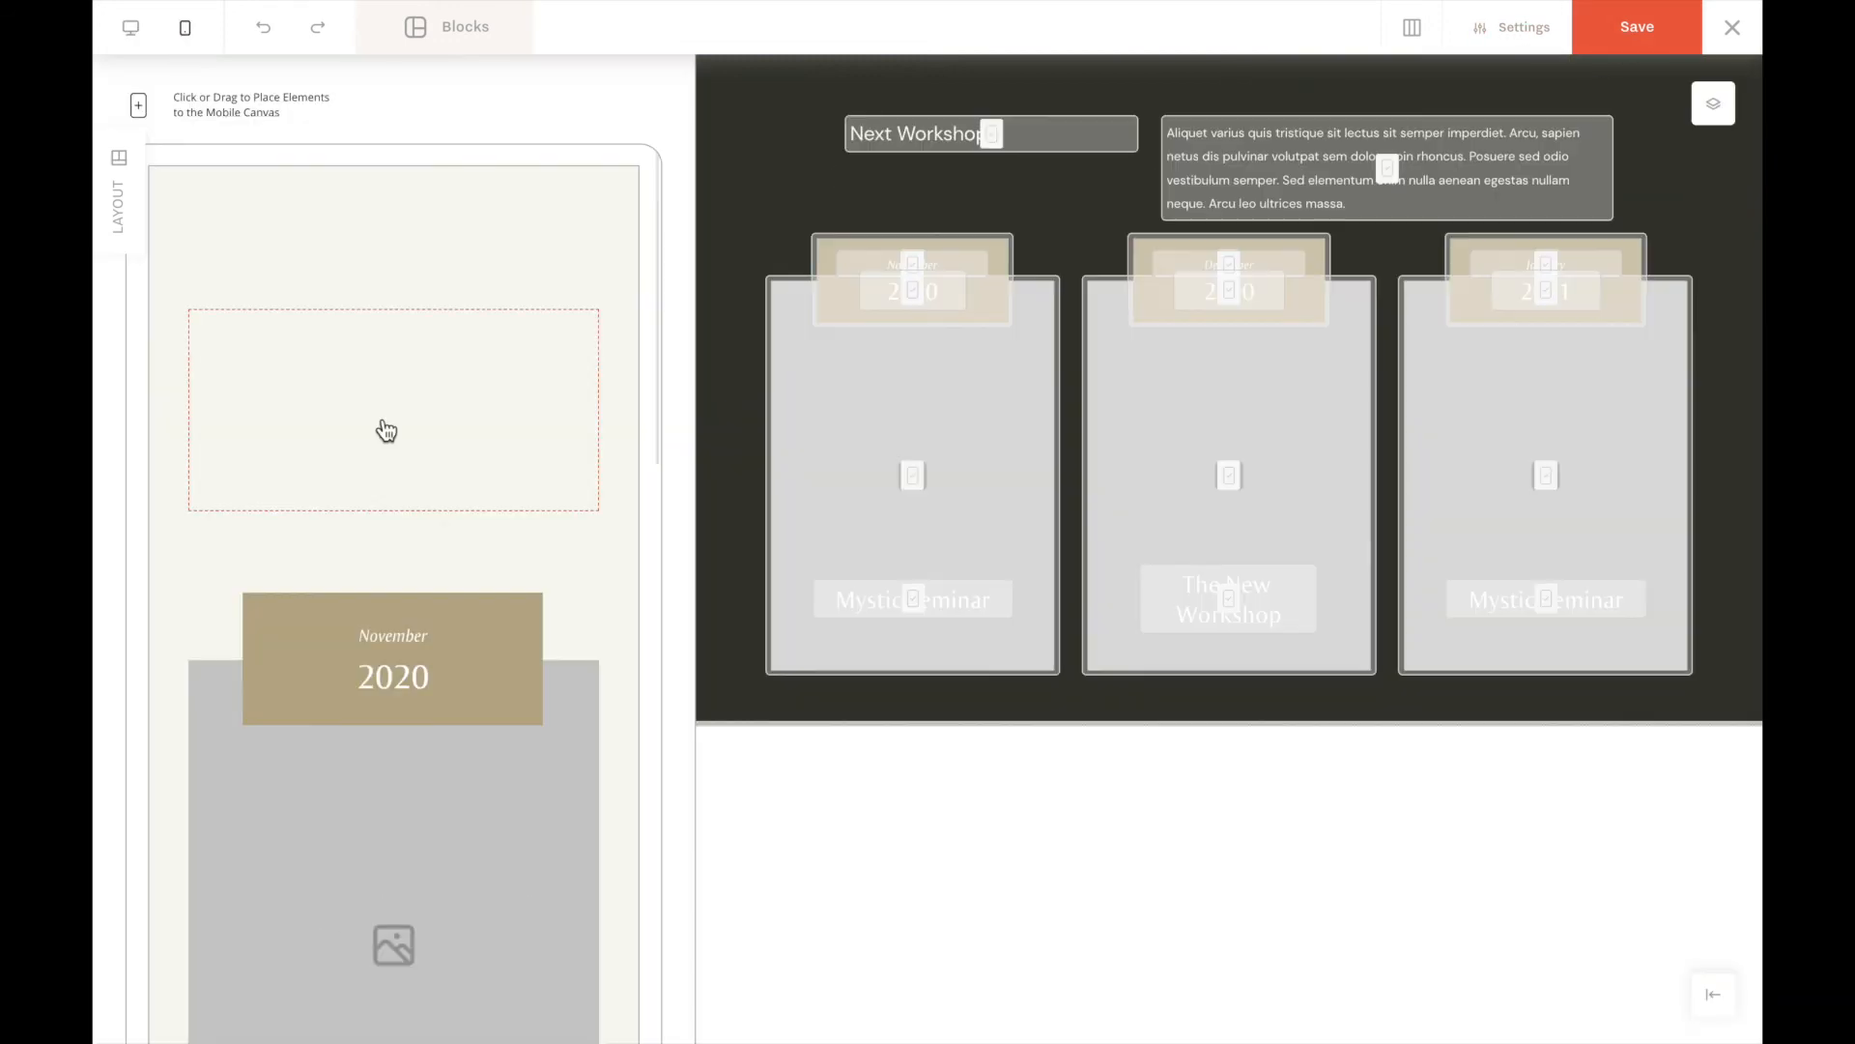
{"action": "scroll", "coordinate": [405, 387], "scroll_direction": "down", "scroll_amount": 10}
{"action": "scroll", "coordinate": [495, 410], "scroll_direction": "up", "scroll_amount": 5}
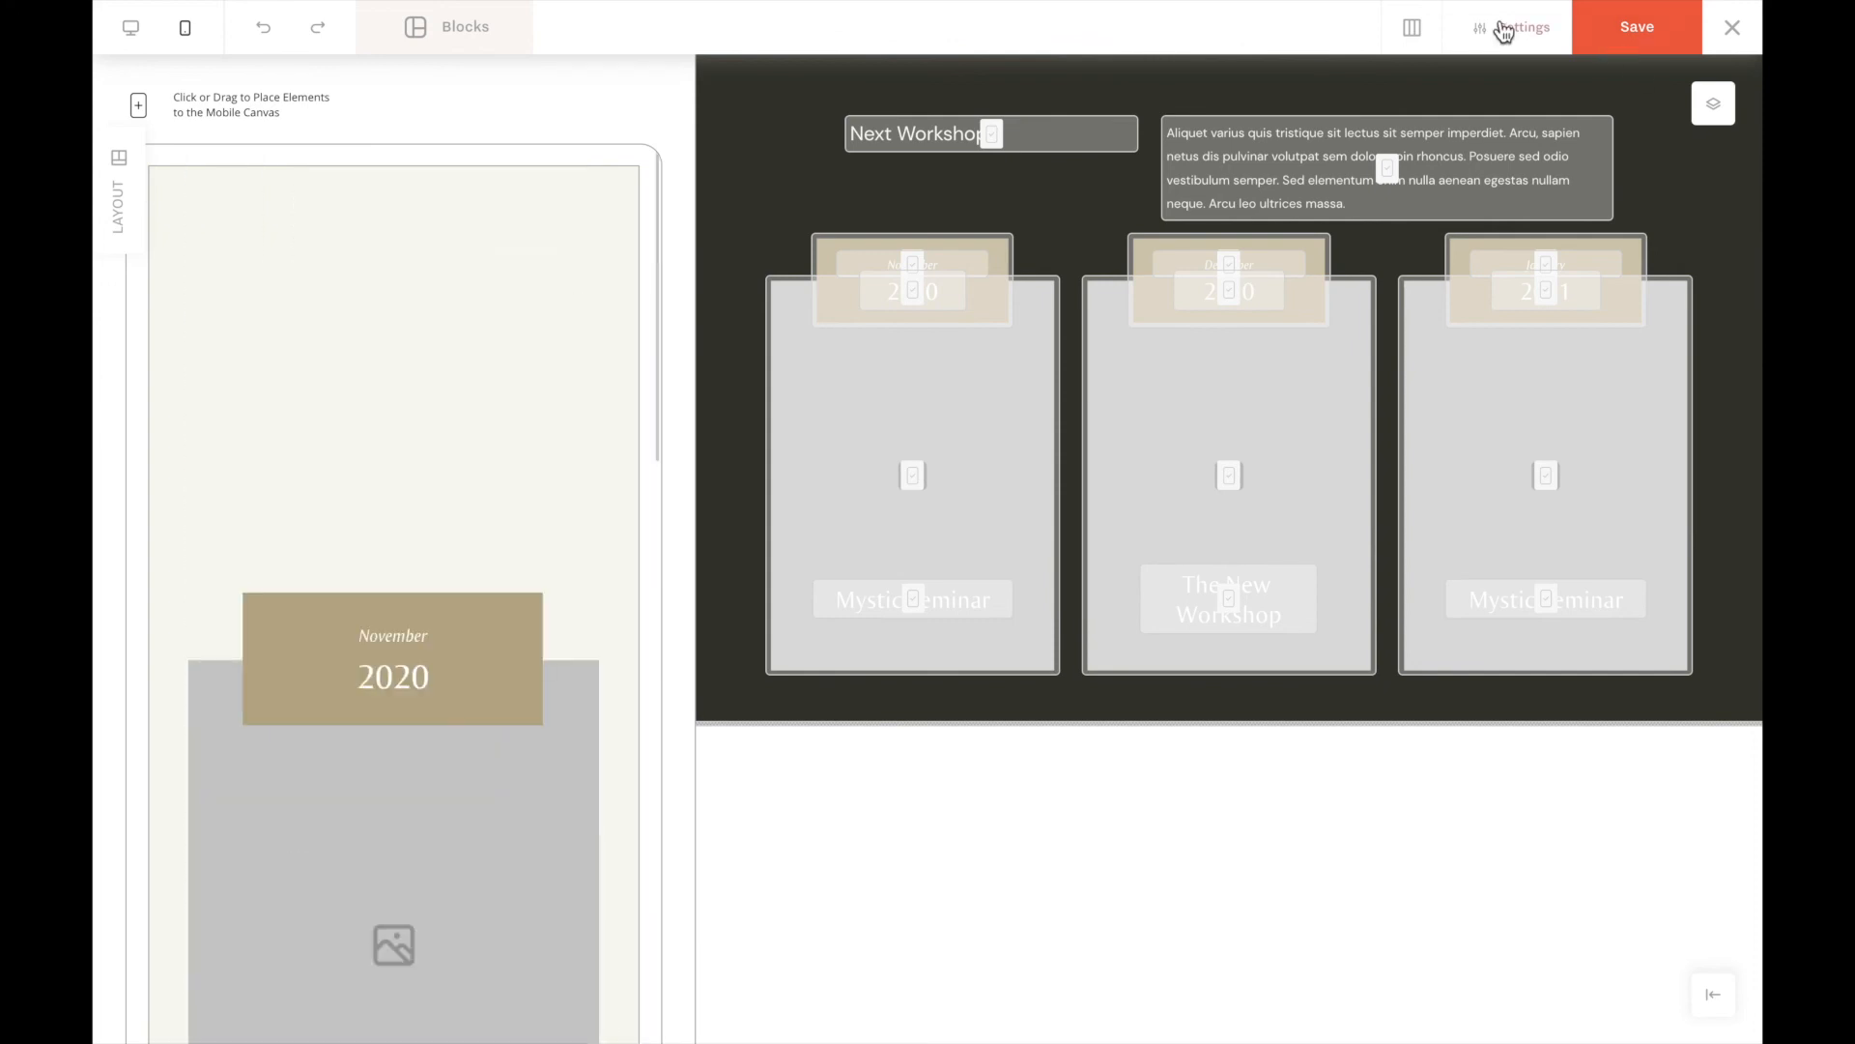
{"action": "left_click", "coordinate": [1514, 27]}
{"action": "left_click", "coordinate": [1401, 268]}
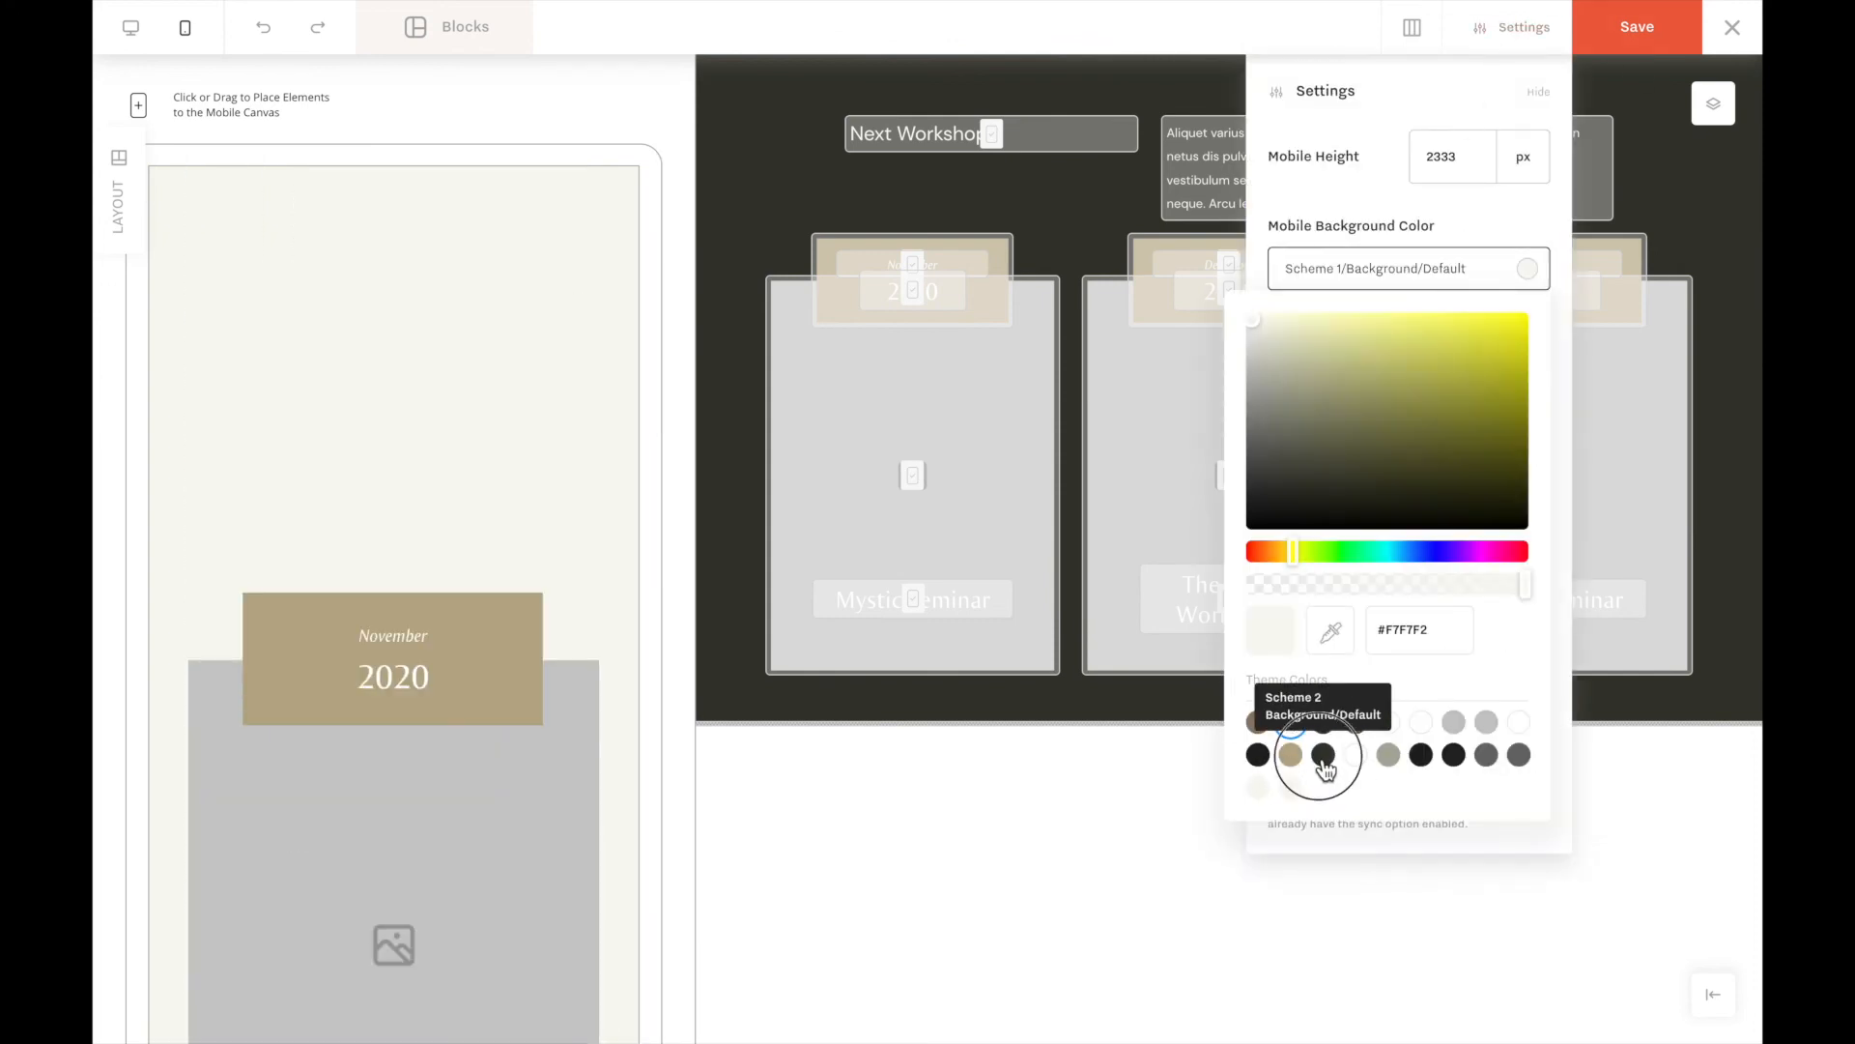
{"action": "left_click", "coordinate": [1323, 755]}
{"action": "left_click", "coordinate": [1630, 39]}
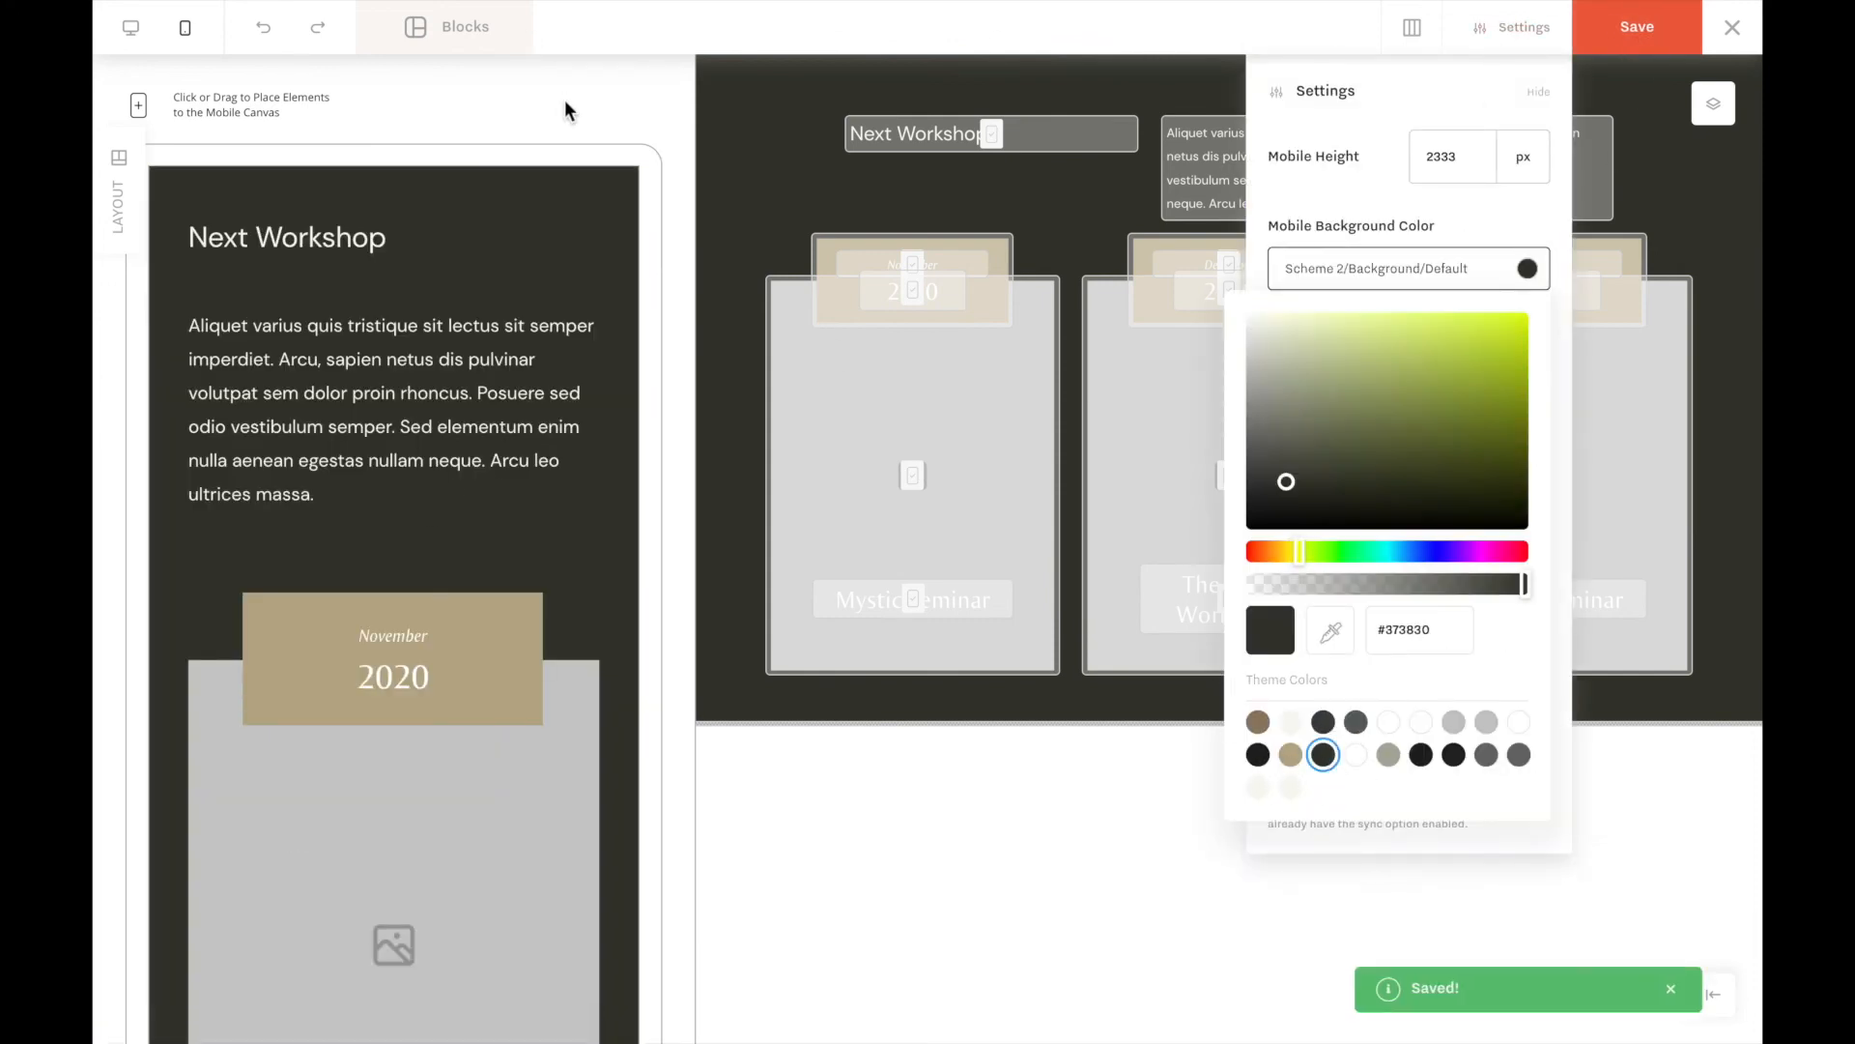
{"action": "left_click", "coordinate": [1733, 28]}
- Add a new Flex Block at the end of the page layout and open it in the builder
{"action": "scroll", "coordinate": [1056, 641], "scroll_direction": "down", "scroll_amount": 10}
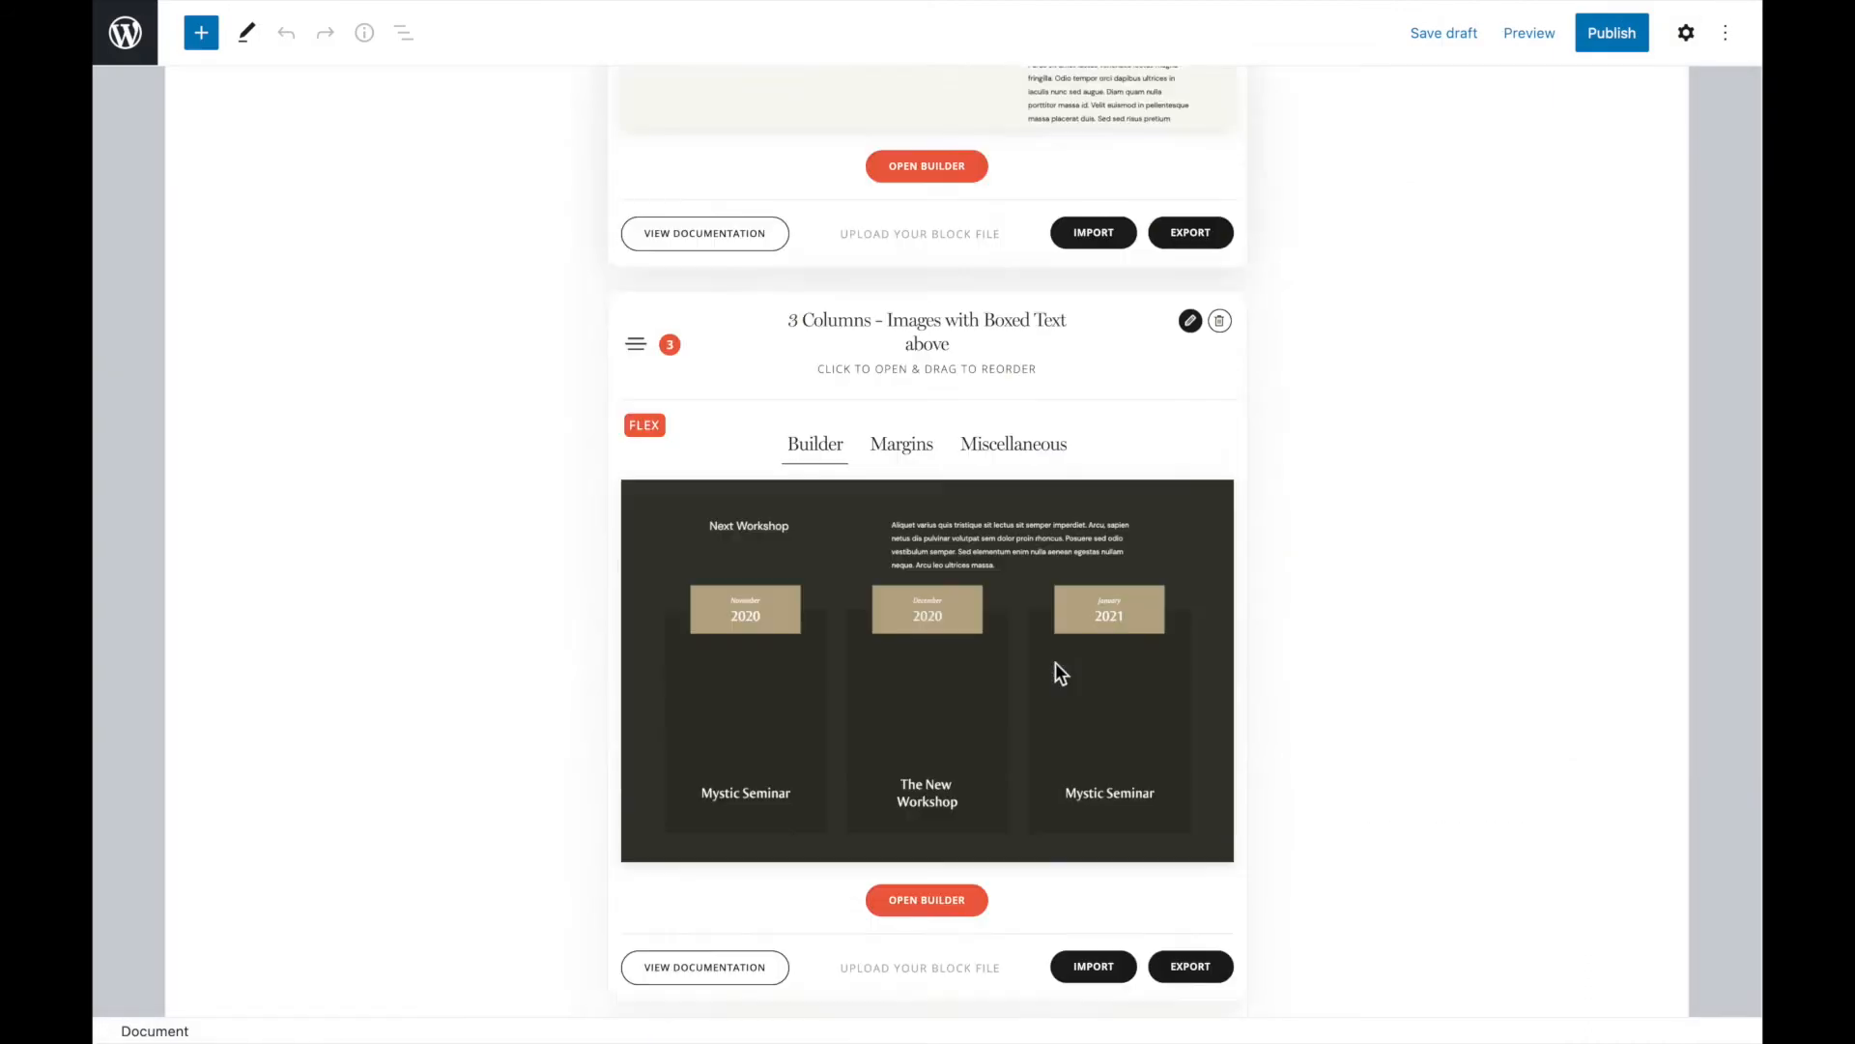
{"action": "left_click", "coordinate": [928, 771]}
{"action": "left_click", "coordinate": [857, 413]}
{"action": "scroll", "coordinate": [911, 397], "scroll_direction": "down", "scroll_amount": 5}
{"action": "left_click", "coordinate": [911, 396]}
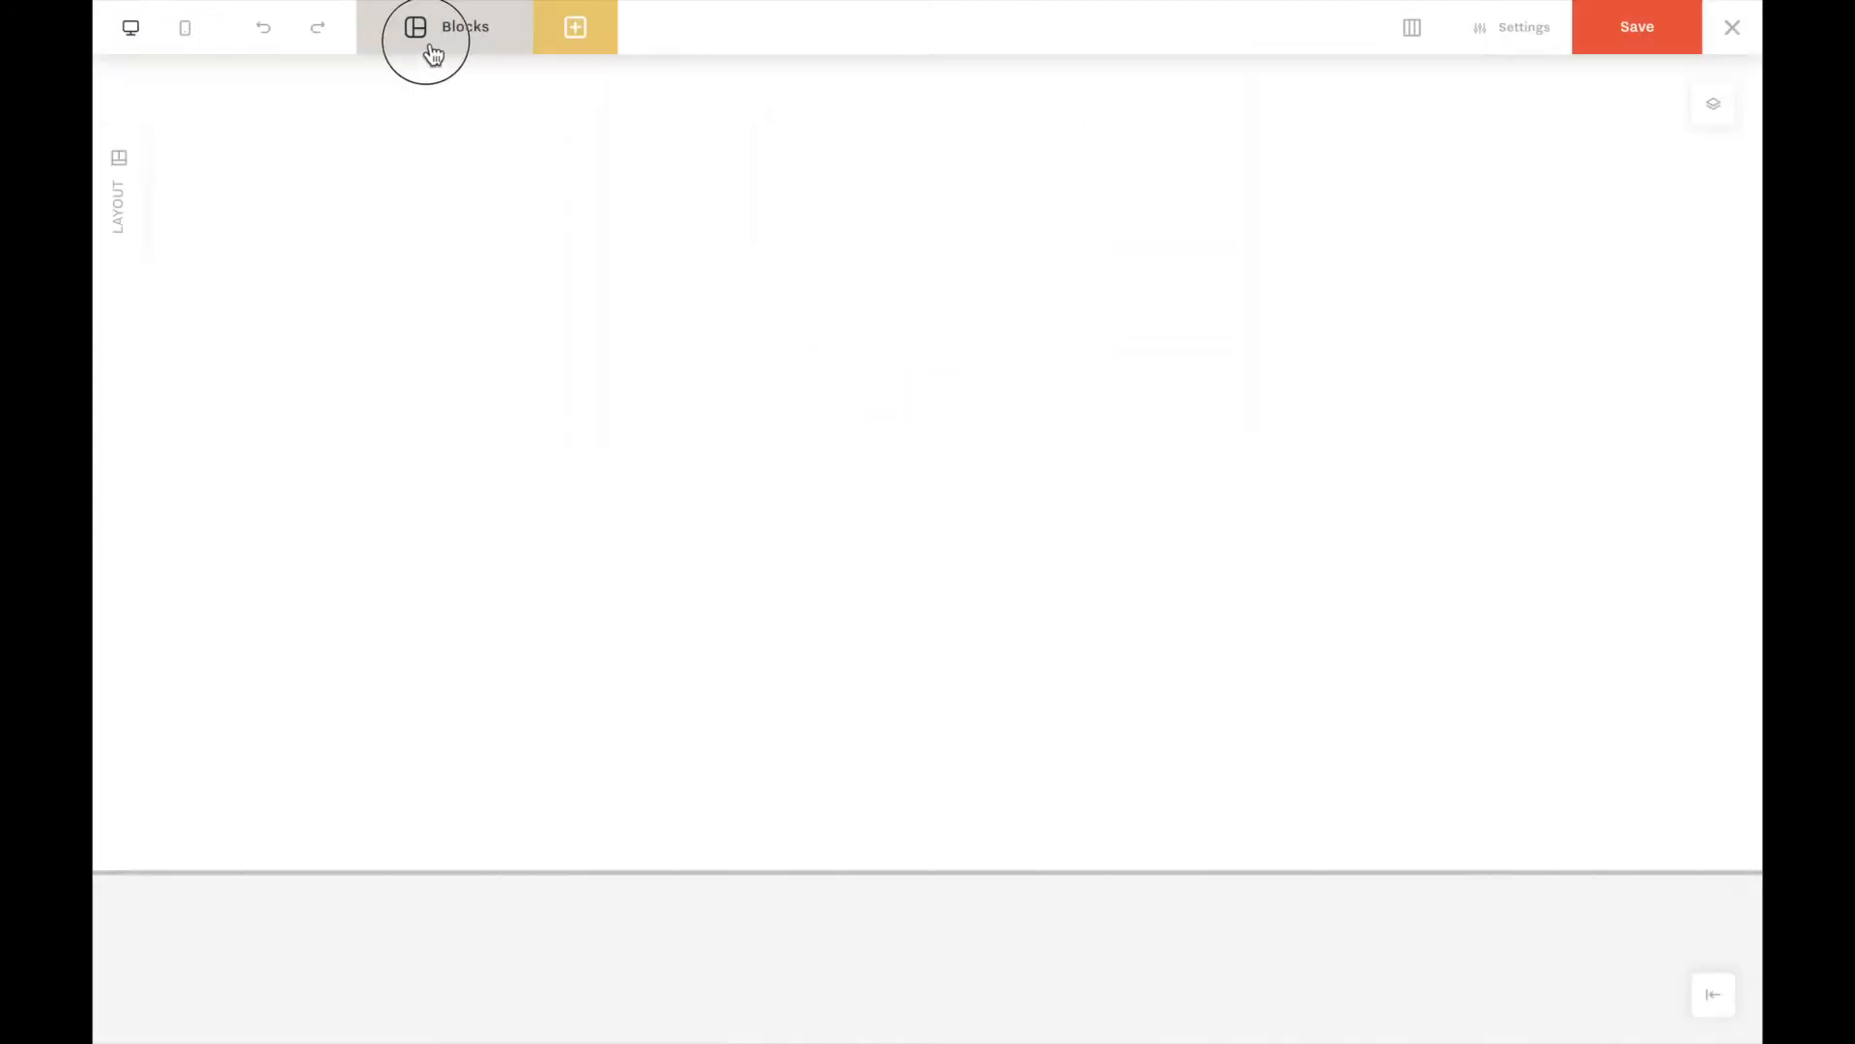
- Apply the premade block Featured Link - 2 Links from the Links category and save it
{"action": "left_click", "coordinate": [426, 44]}
{"action": "left_click", "coordinate": [213, 346]}
{"action": "scroll", "coordinate": [696, 568], "scroll_direction": "down", "scroll_amount": 15}
{"action": "scroll", "coordinate": [691, 559], "scroll_direction": "down", "scroll_amount": 15}
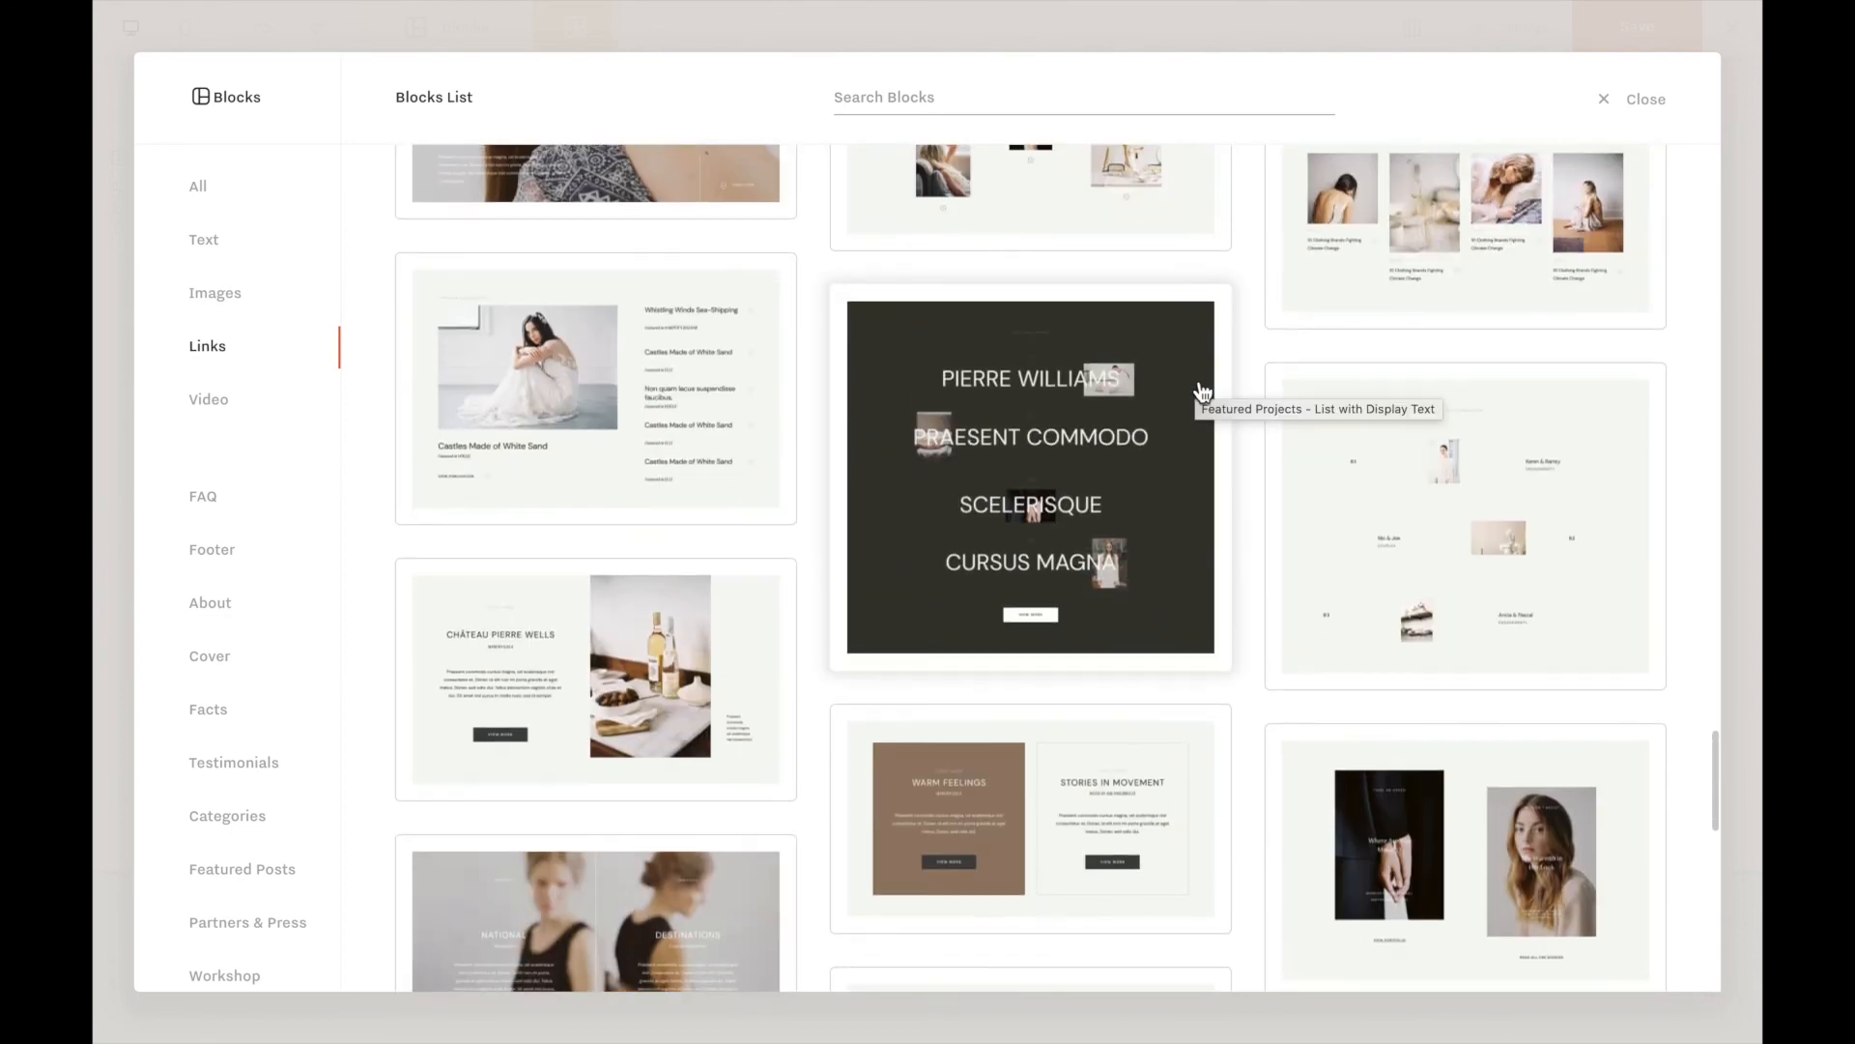
{"action": "left_click", "coordinate": [1192, 402]}
{"action": "left_click", "coordinate": [1653, 863]}
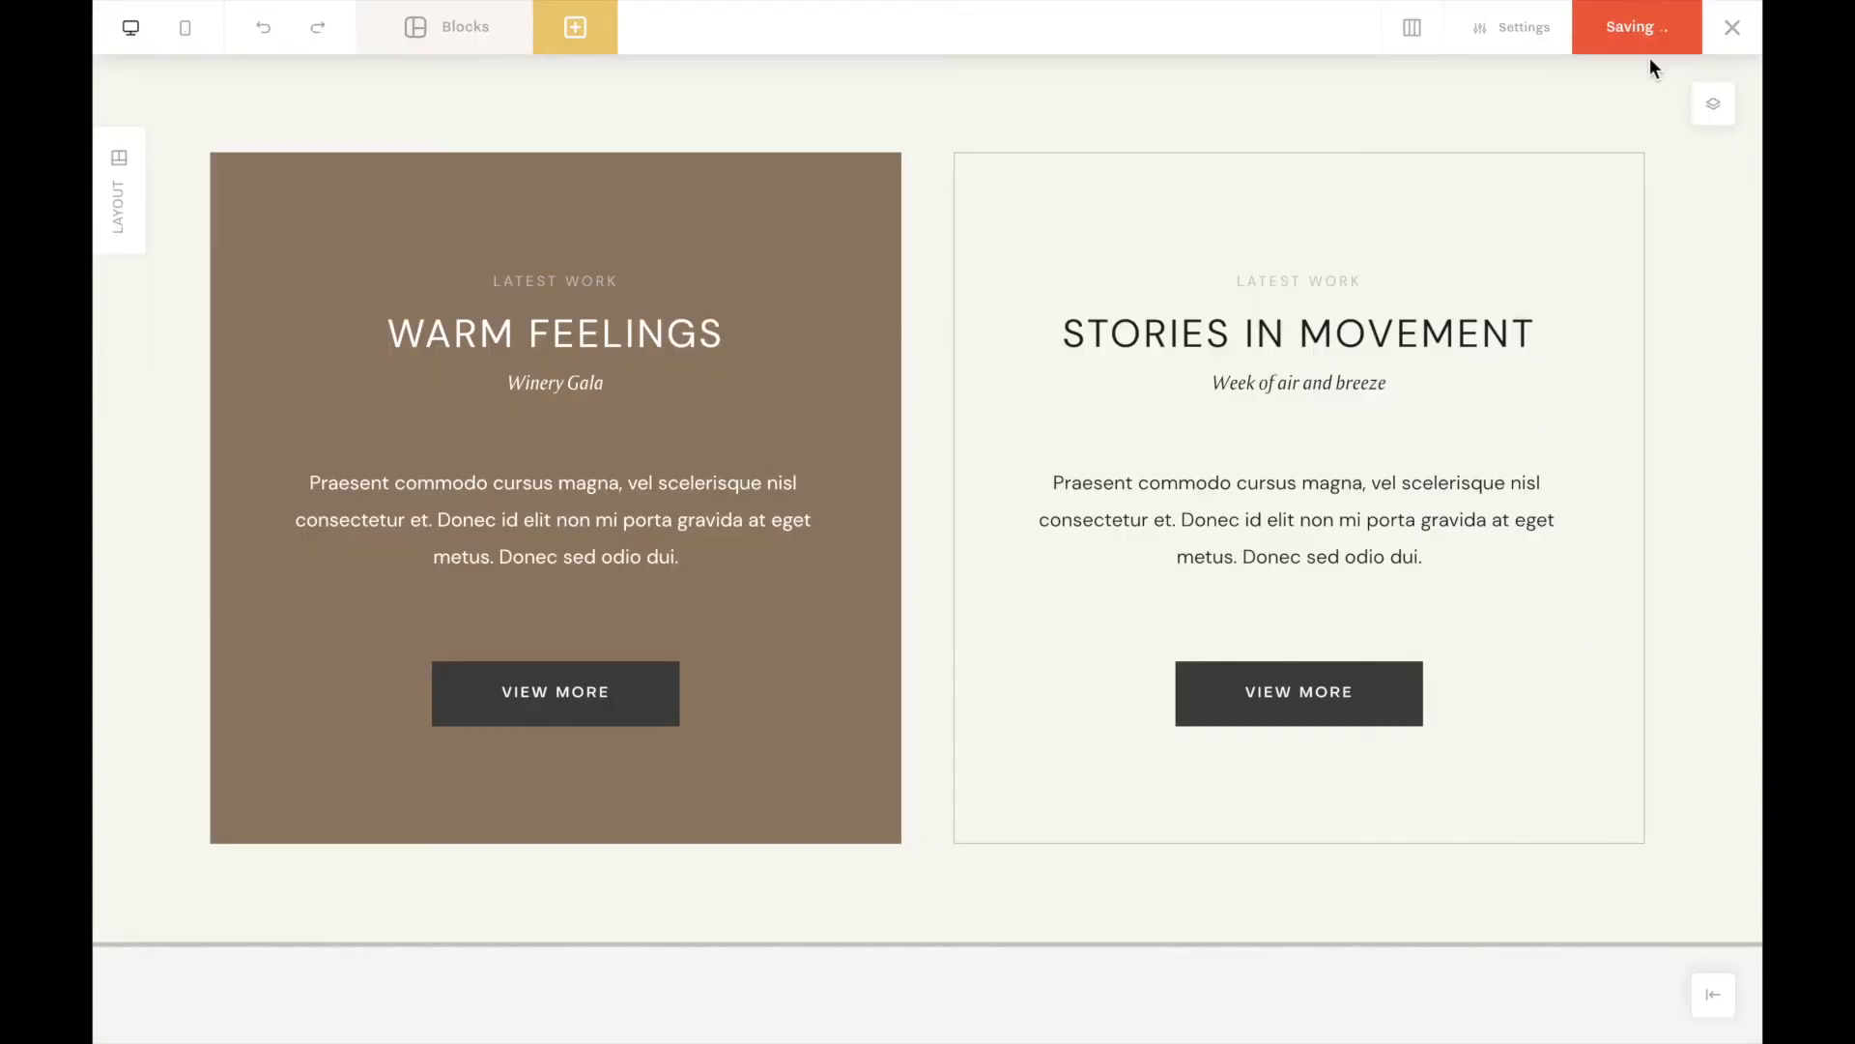
- Enable Screenshot on Save for the Featured Link block, save it again and close the builder
{"action": "left_click", "coordinate": [1519, 27]}
{"action": "left_click", "coordinate": [1628, 29]}
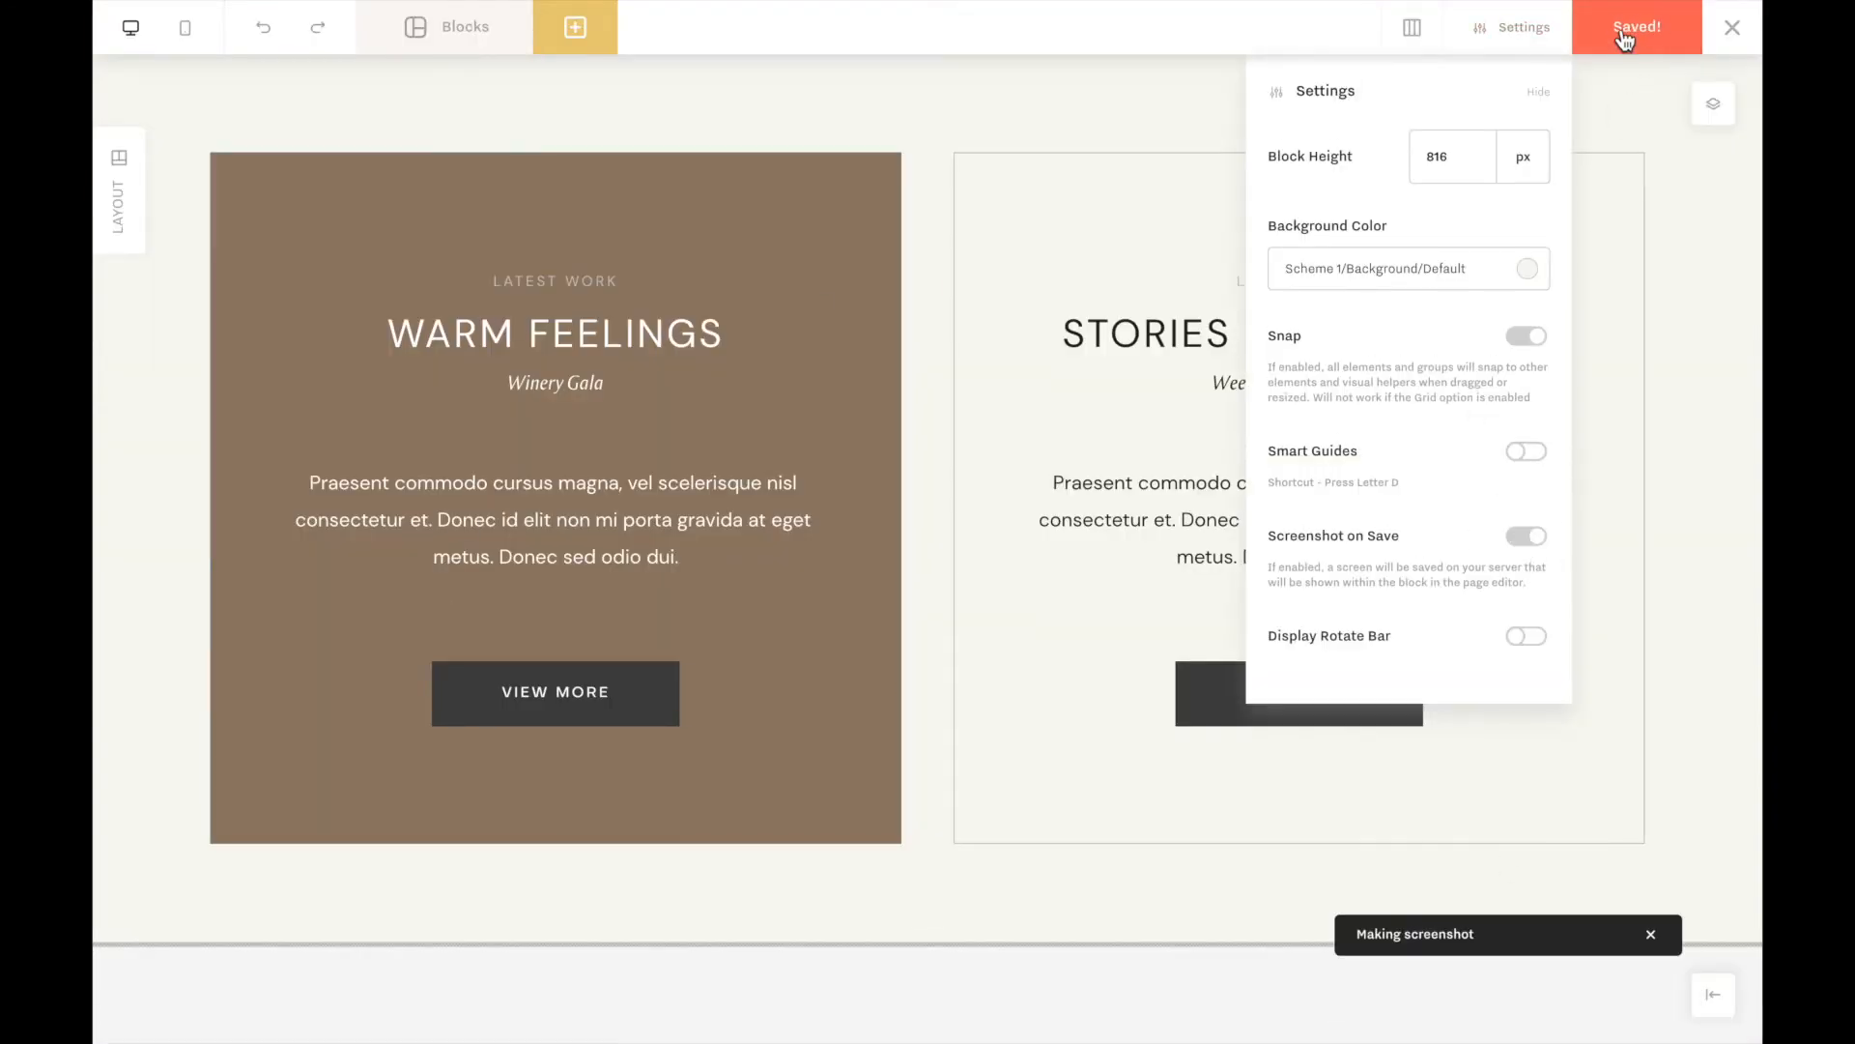
{"action": "left_click", "coordinate": [1732, 29]}
- Open another new Flex Block and apply the premade block Featured Video - Description & CTA from the Video category
{"action": "left_click", "coordinate": [836, 337]}
{"action": "left_click", "coordinate": [464, 45]}
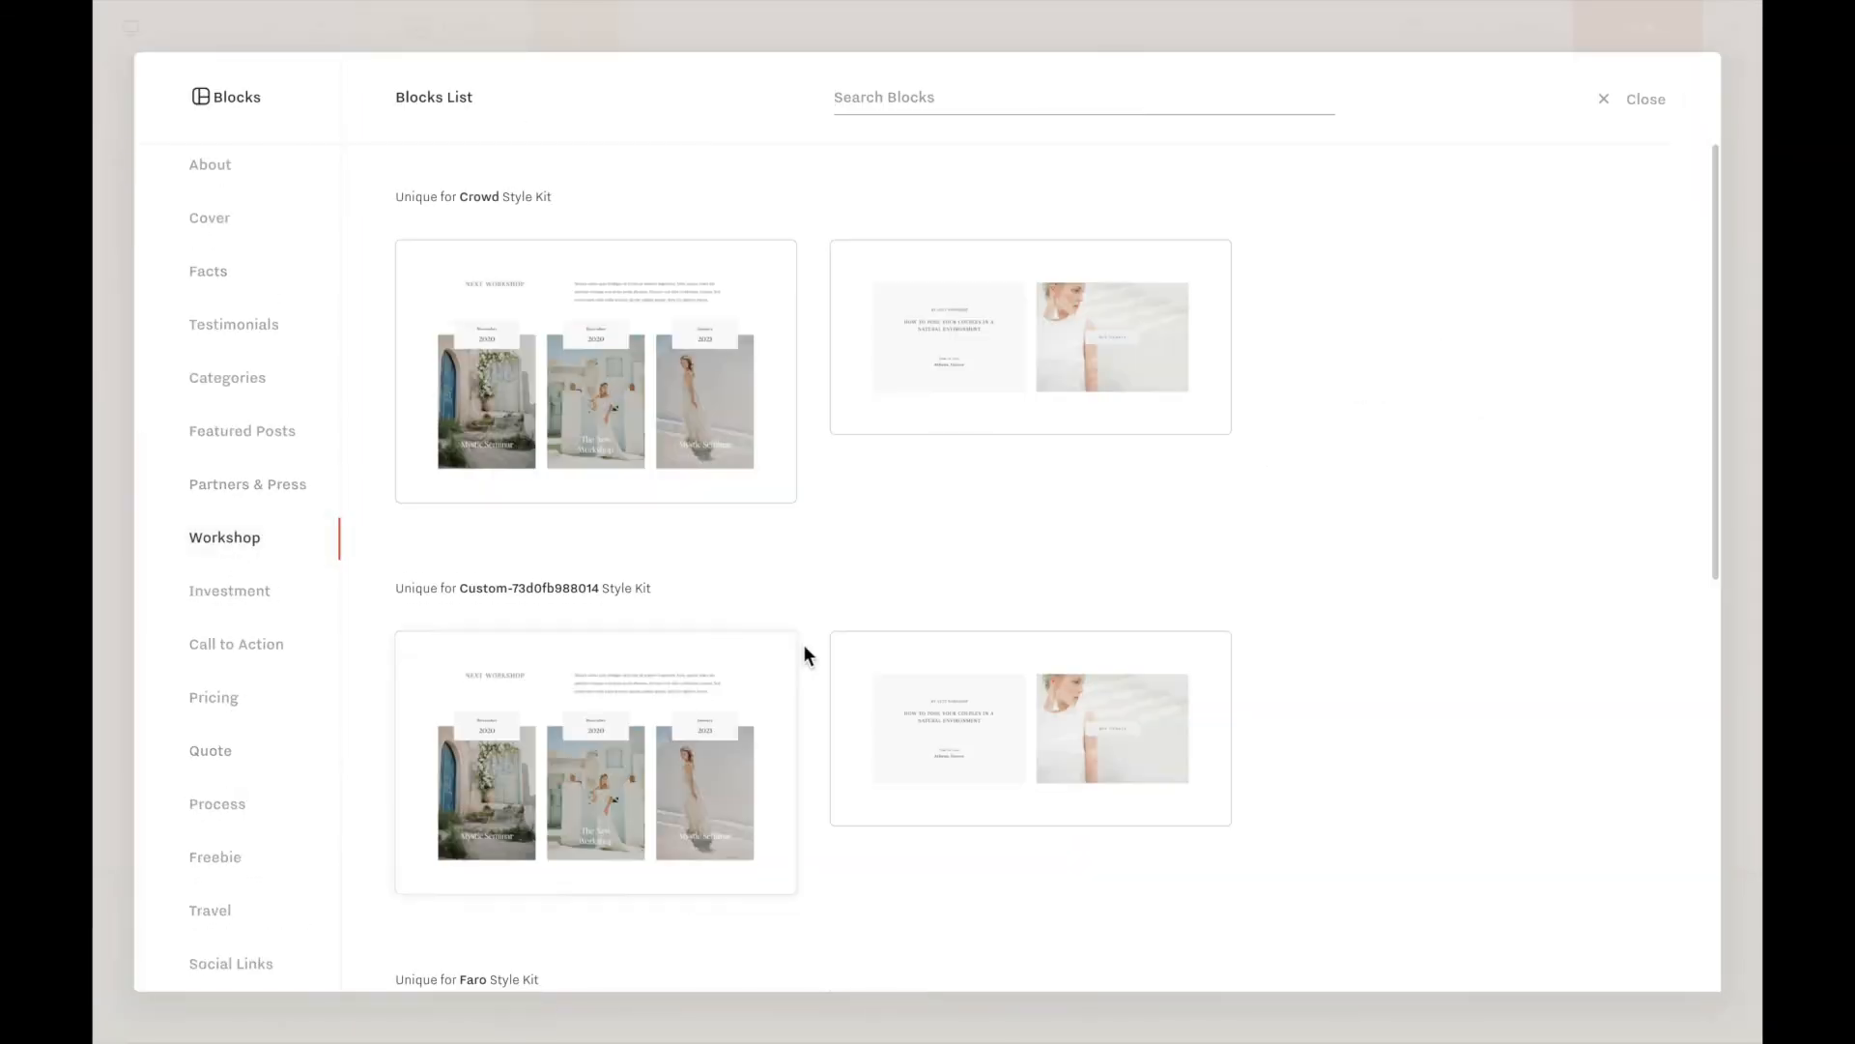
{"action": "scroll", "coordinate": [598, 684], "scroll_direction": "down", "scroll_amount": 8}
{"action": "scroll", "coordinate": [193, 387], "scroll_direction": "up", "scroll_amount": 5}
{"action": "left_click", "coordinate": [238, 405]}
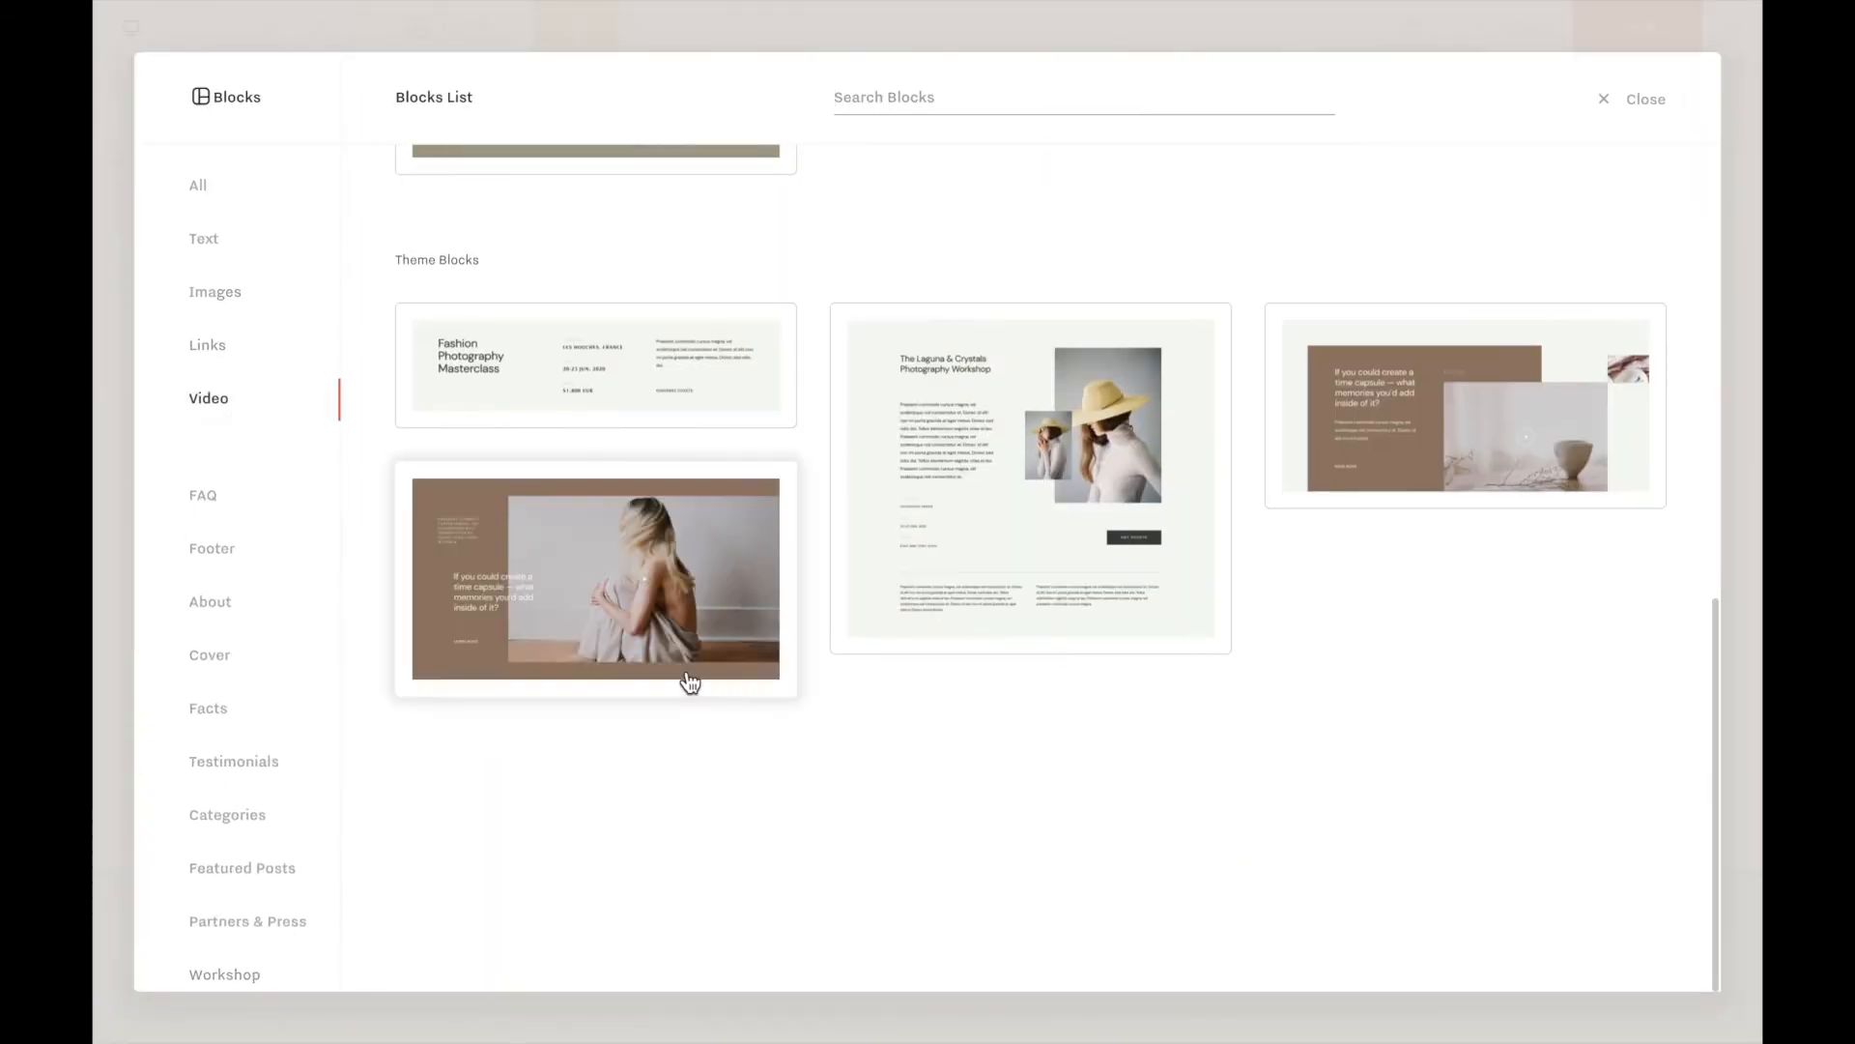
{"action": "left_click", "coordinate": [949, 445]}
{"action": "left_click", "coordinate": [1537, 873]}
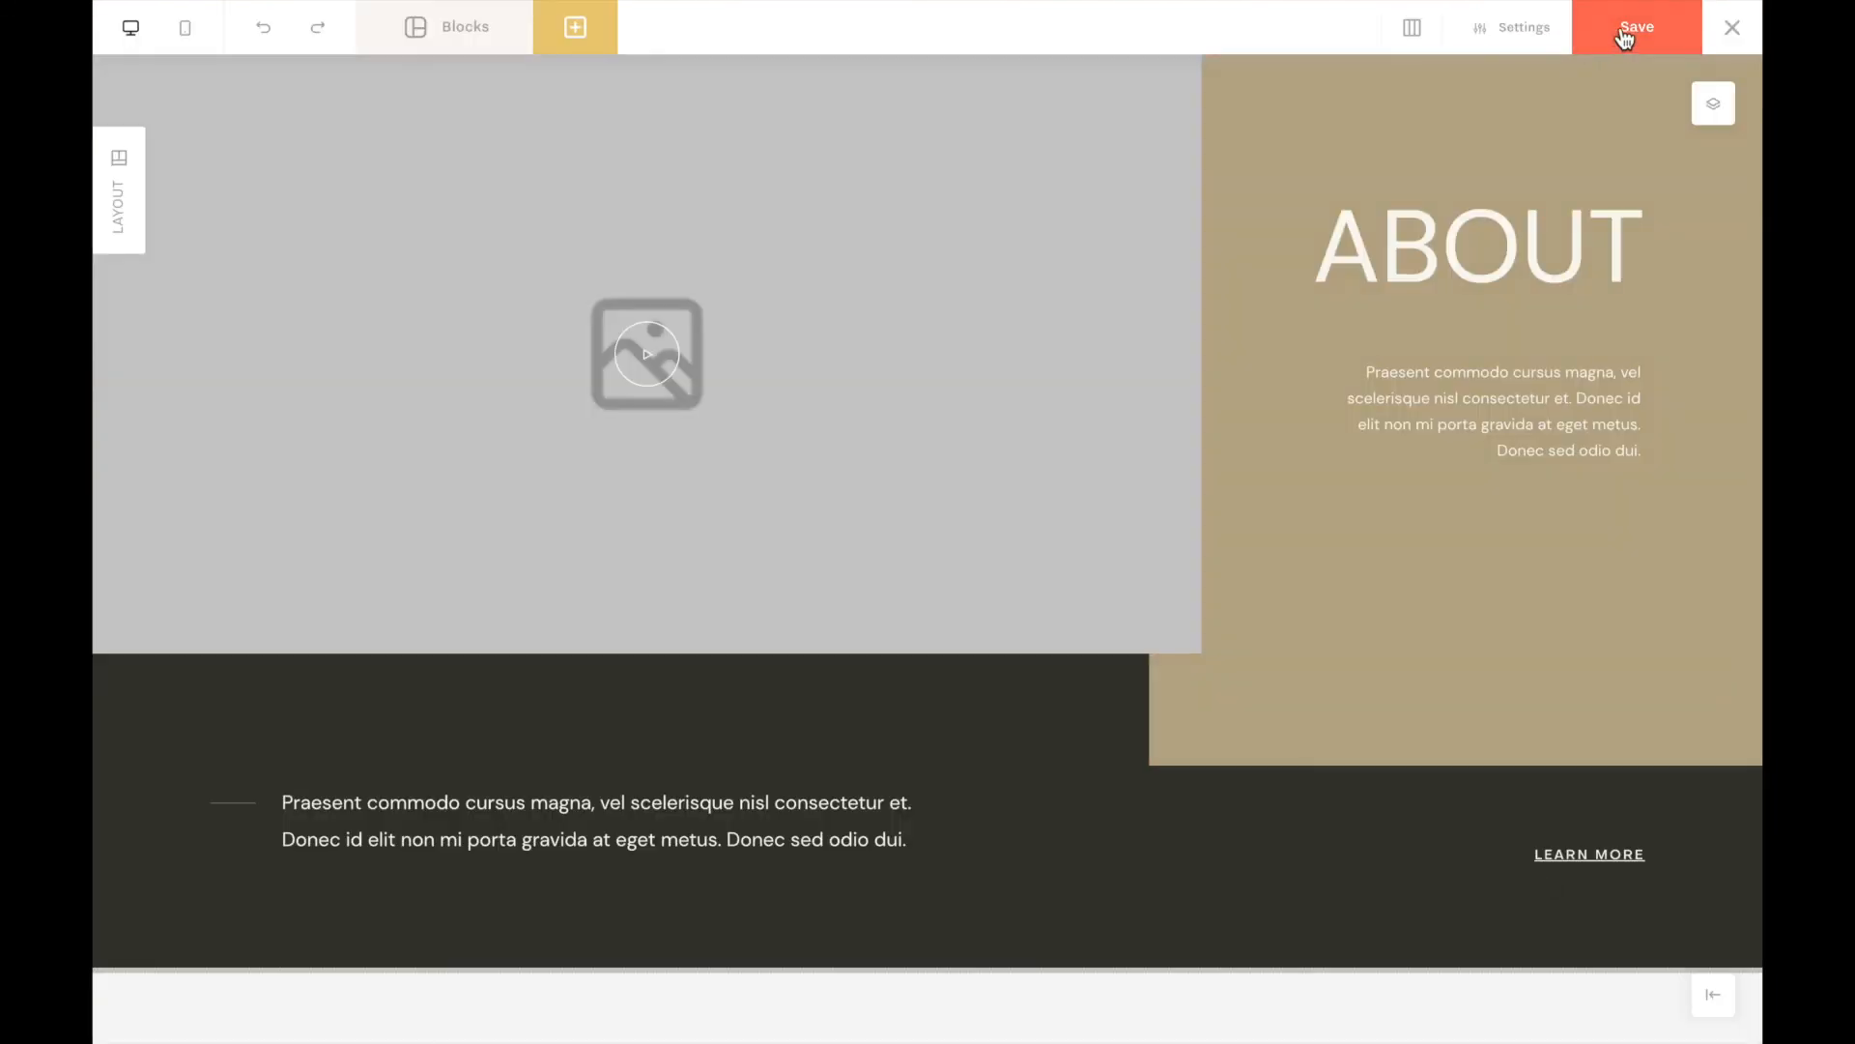
- Save the Featured Video block with Screenshot on Save enabled and close the builder
{"action": "left_click", "coordinate": [1673, 29]}
{"action": "left_click", "coordinate": [1514, 29]}
{"action": "left_click", "coordinate": [1527, 536]}
{"action": "left_click", "coordinate": [1635, 40]}
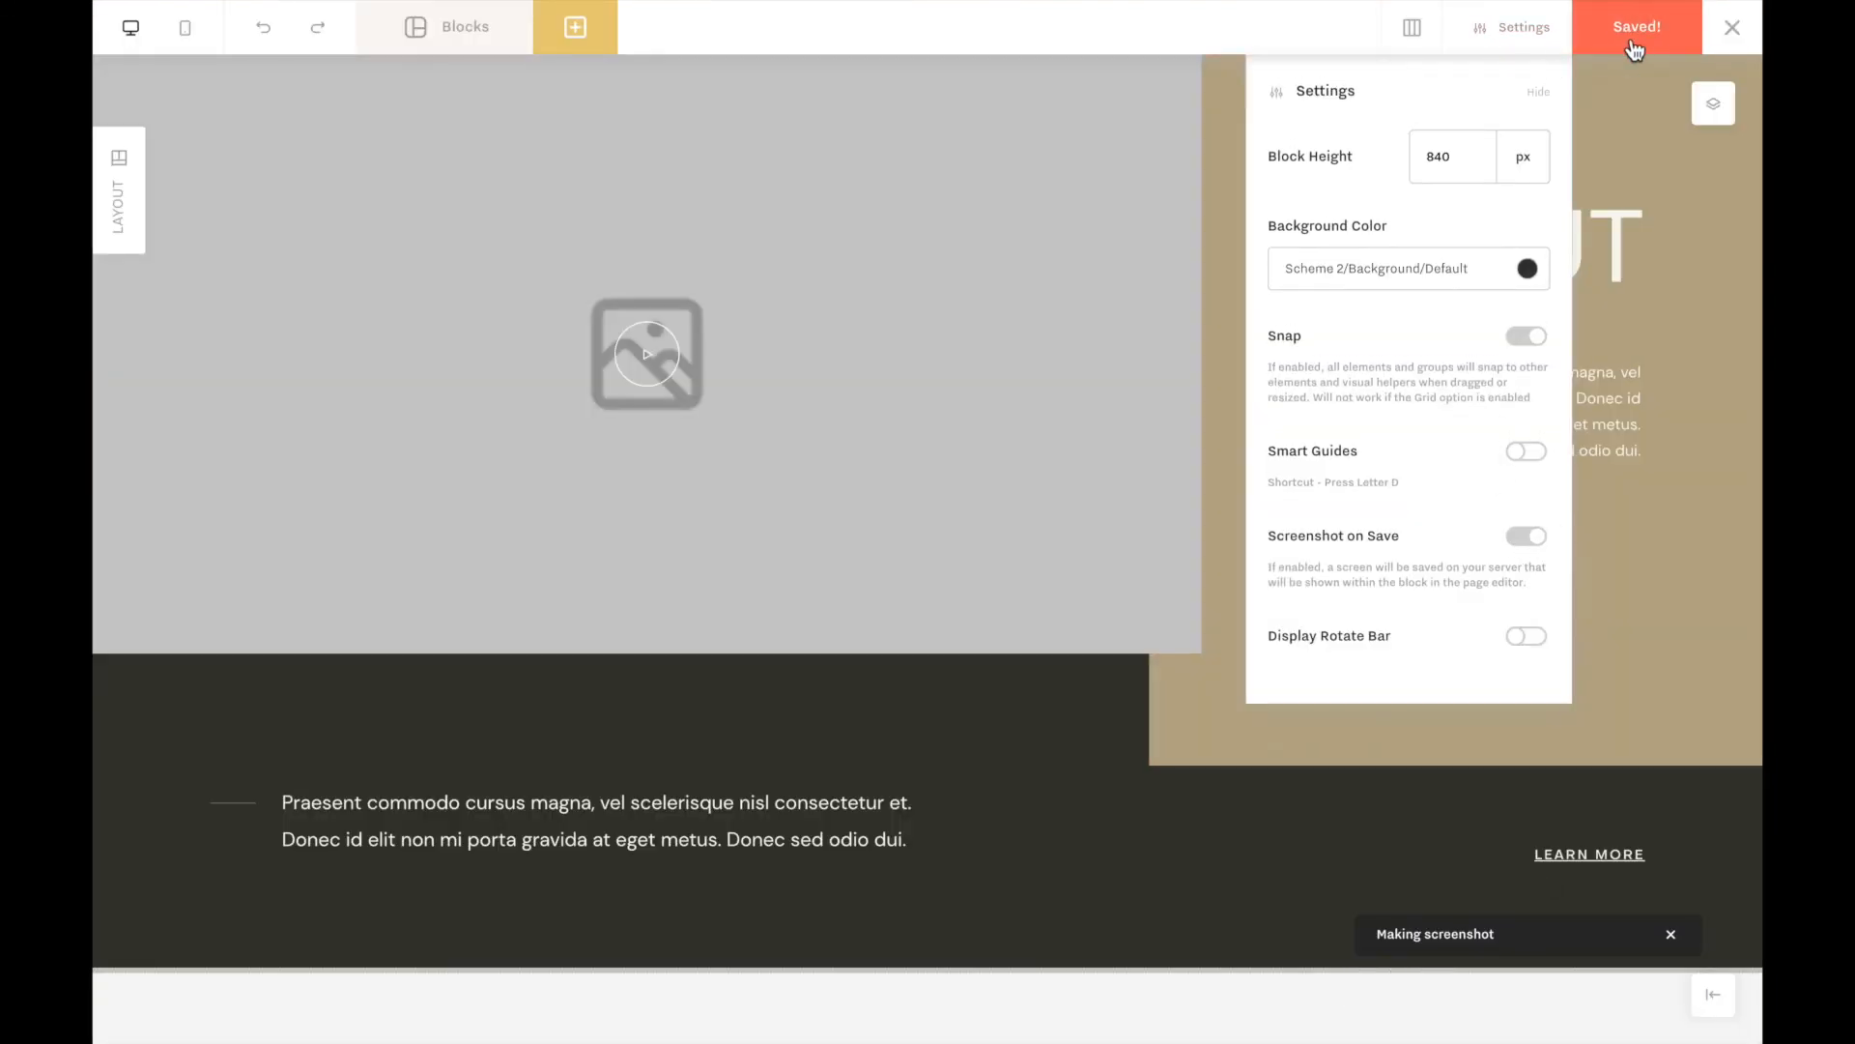
{"action": "left_click", "coordinate": [1733, 27]}
- Generate a preview of the whole page
{"action": "scroll", "coordinate": [1057, 791], "scroll_direction": "up", "scroll_amount": 10}
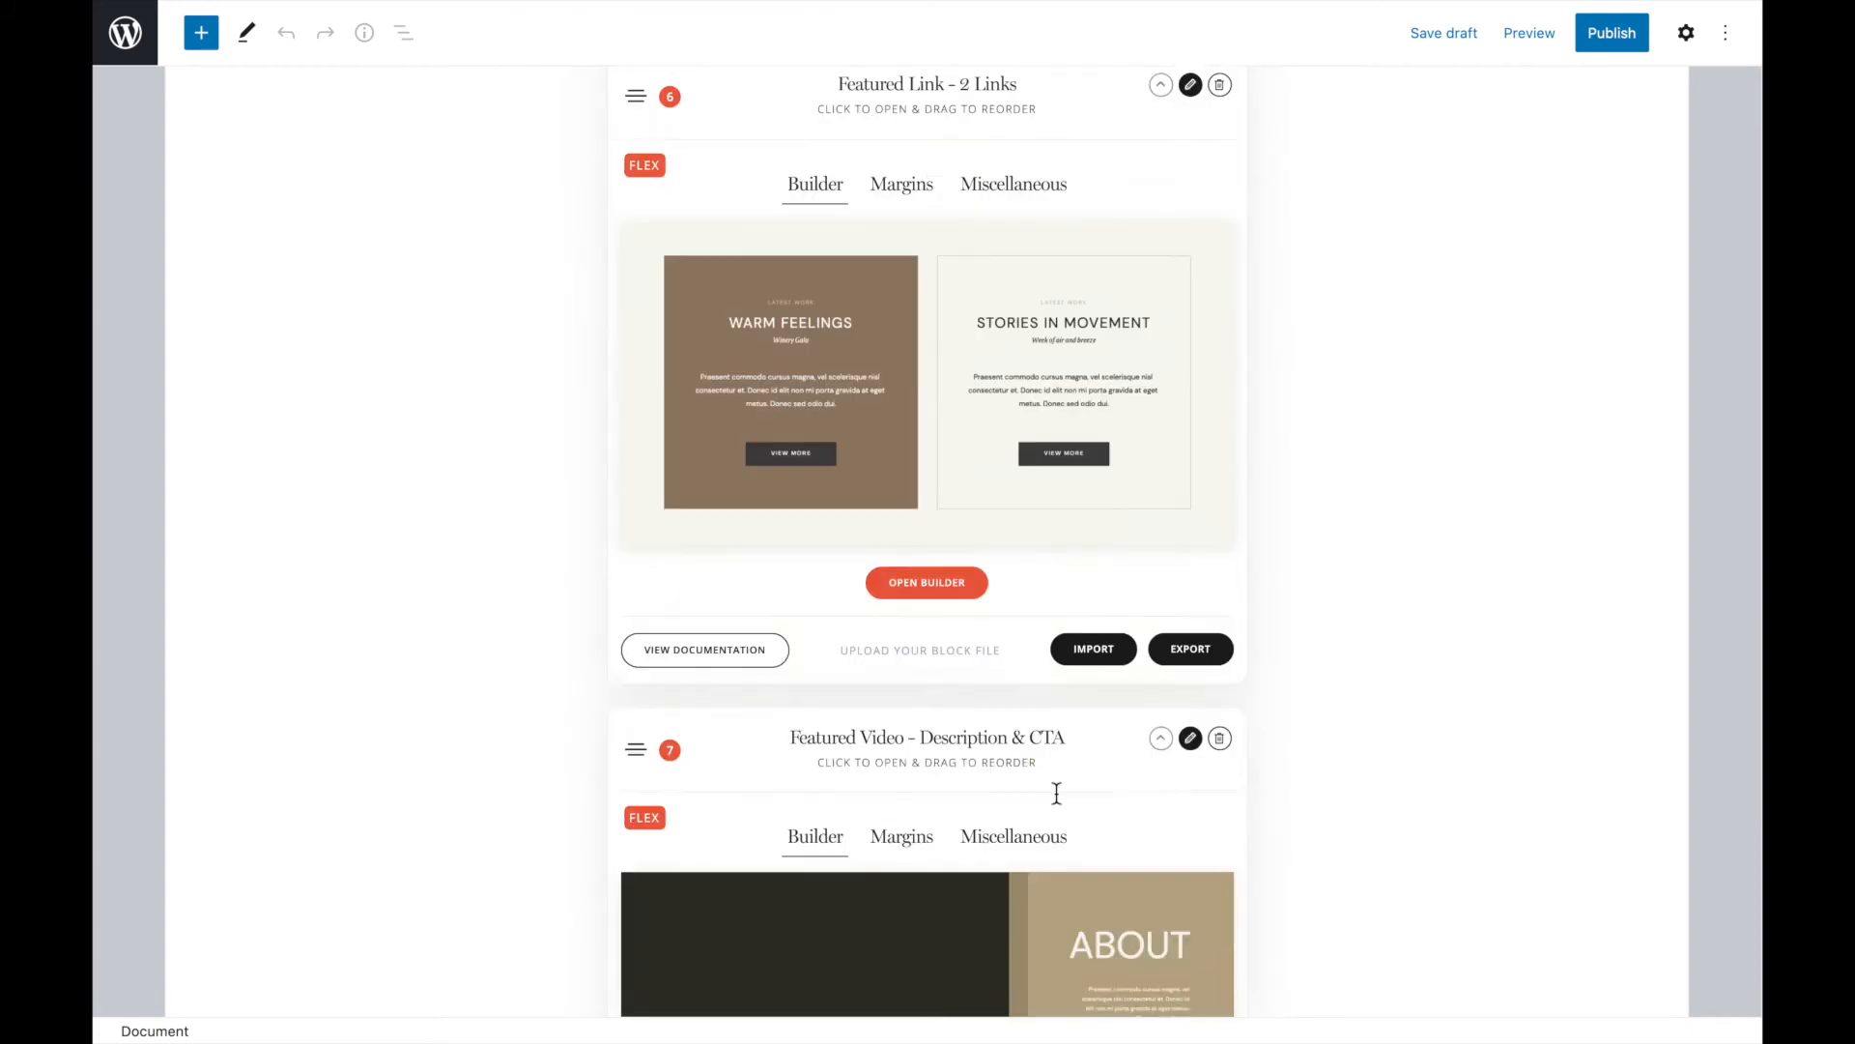
{"action": "scroll", "coordinate": [1056, 790], "scroll_direction": "up", "scroll_amount": 15}
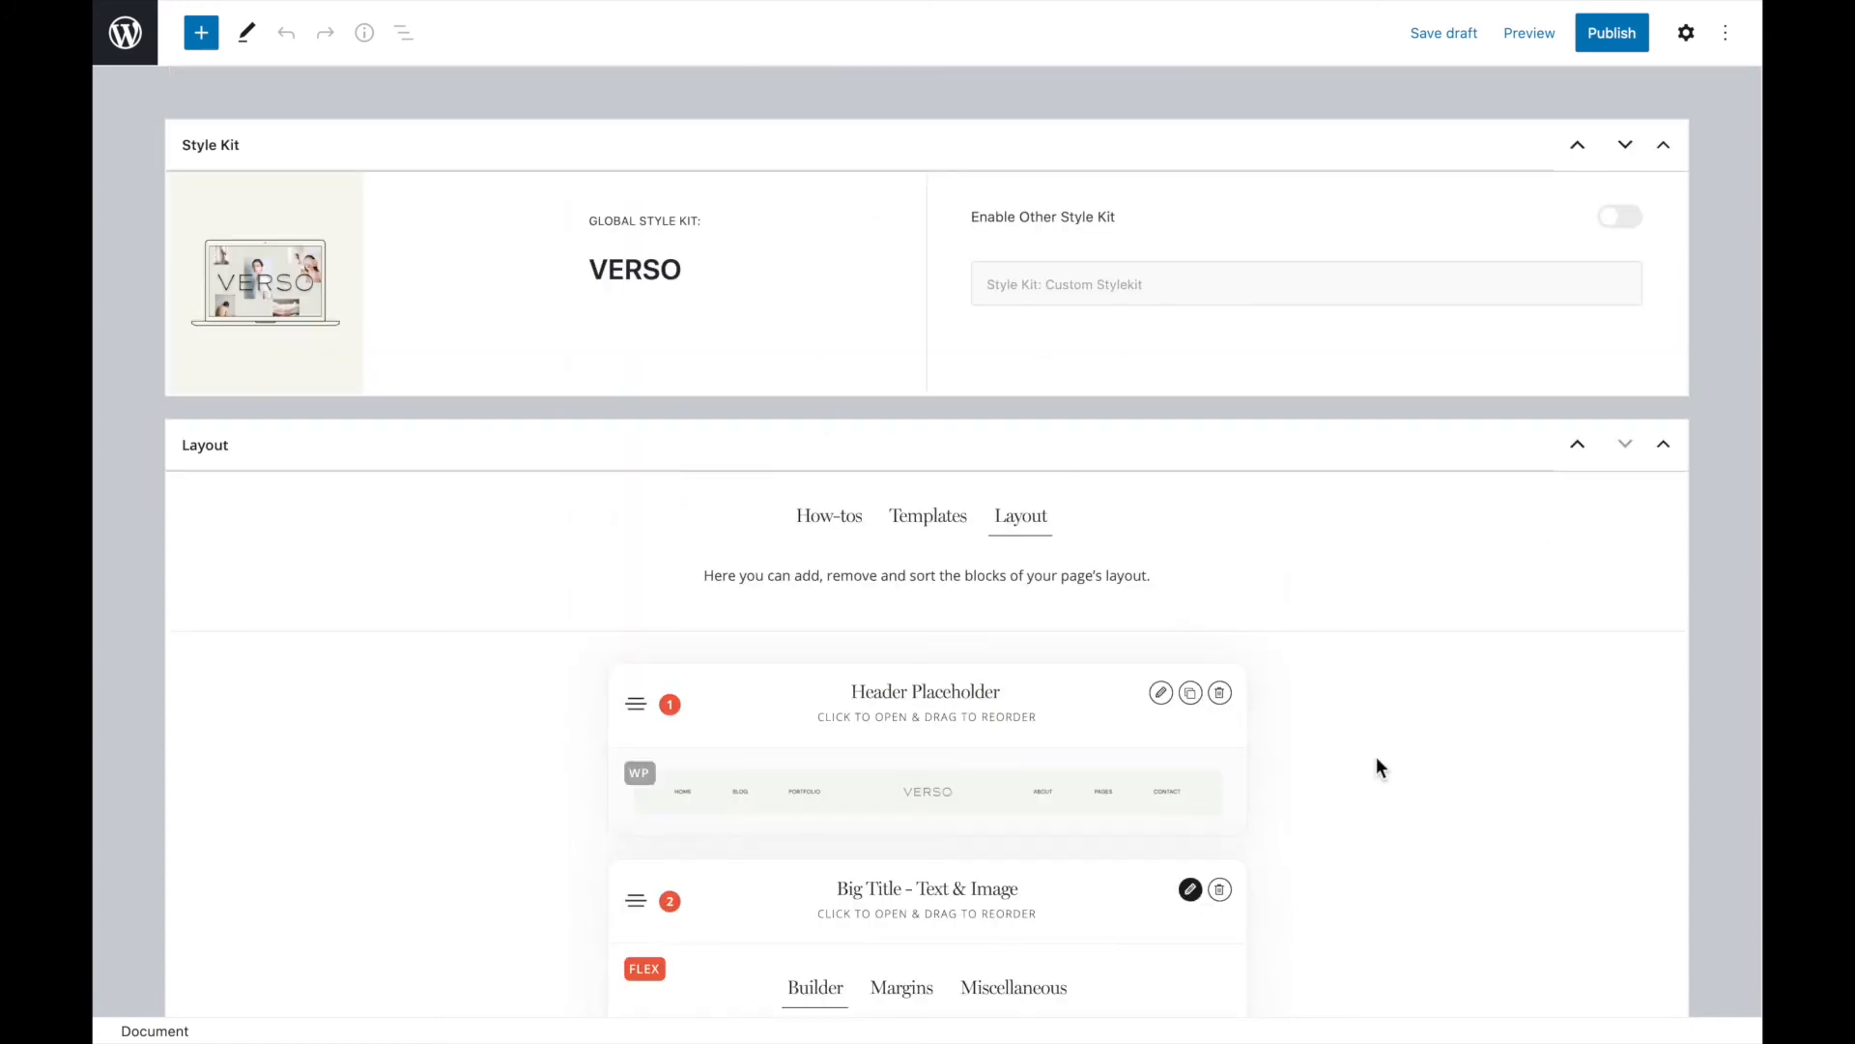
{"action": "left_click", "coordinate": [1529, 32]}
{"action": "left_click", "coordinate": [1353, 232]}
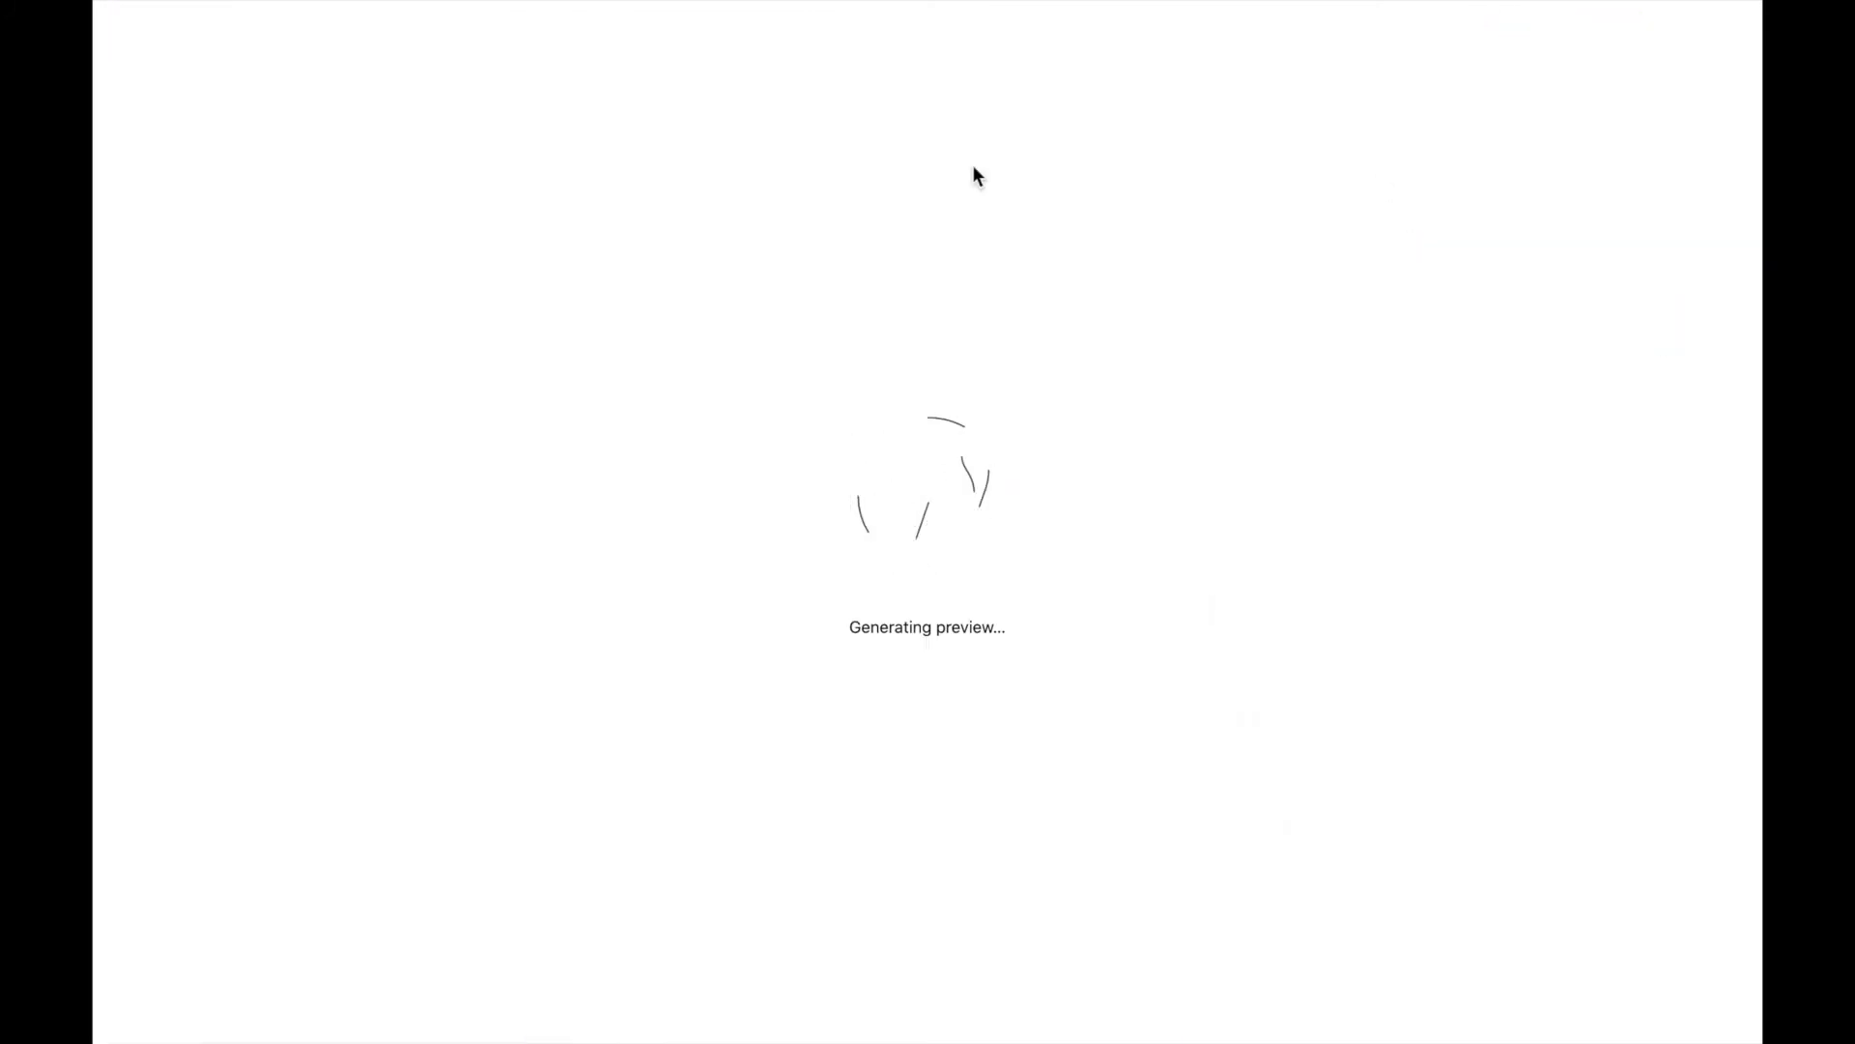
- Look through the page preview to examine how Scheme 1 and Scheme 2 backgrounds, text and buttons combine across the blocks
{"action": "scroll", "coordinate": [974, 169], "scroll_direction": "down", "scroll_amount": 10}
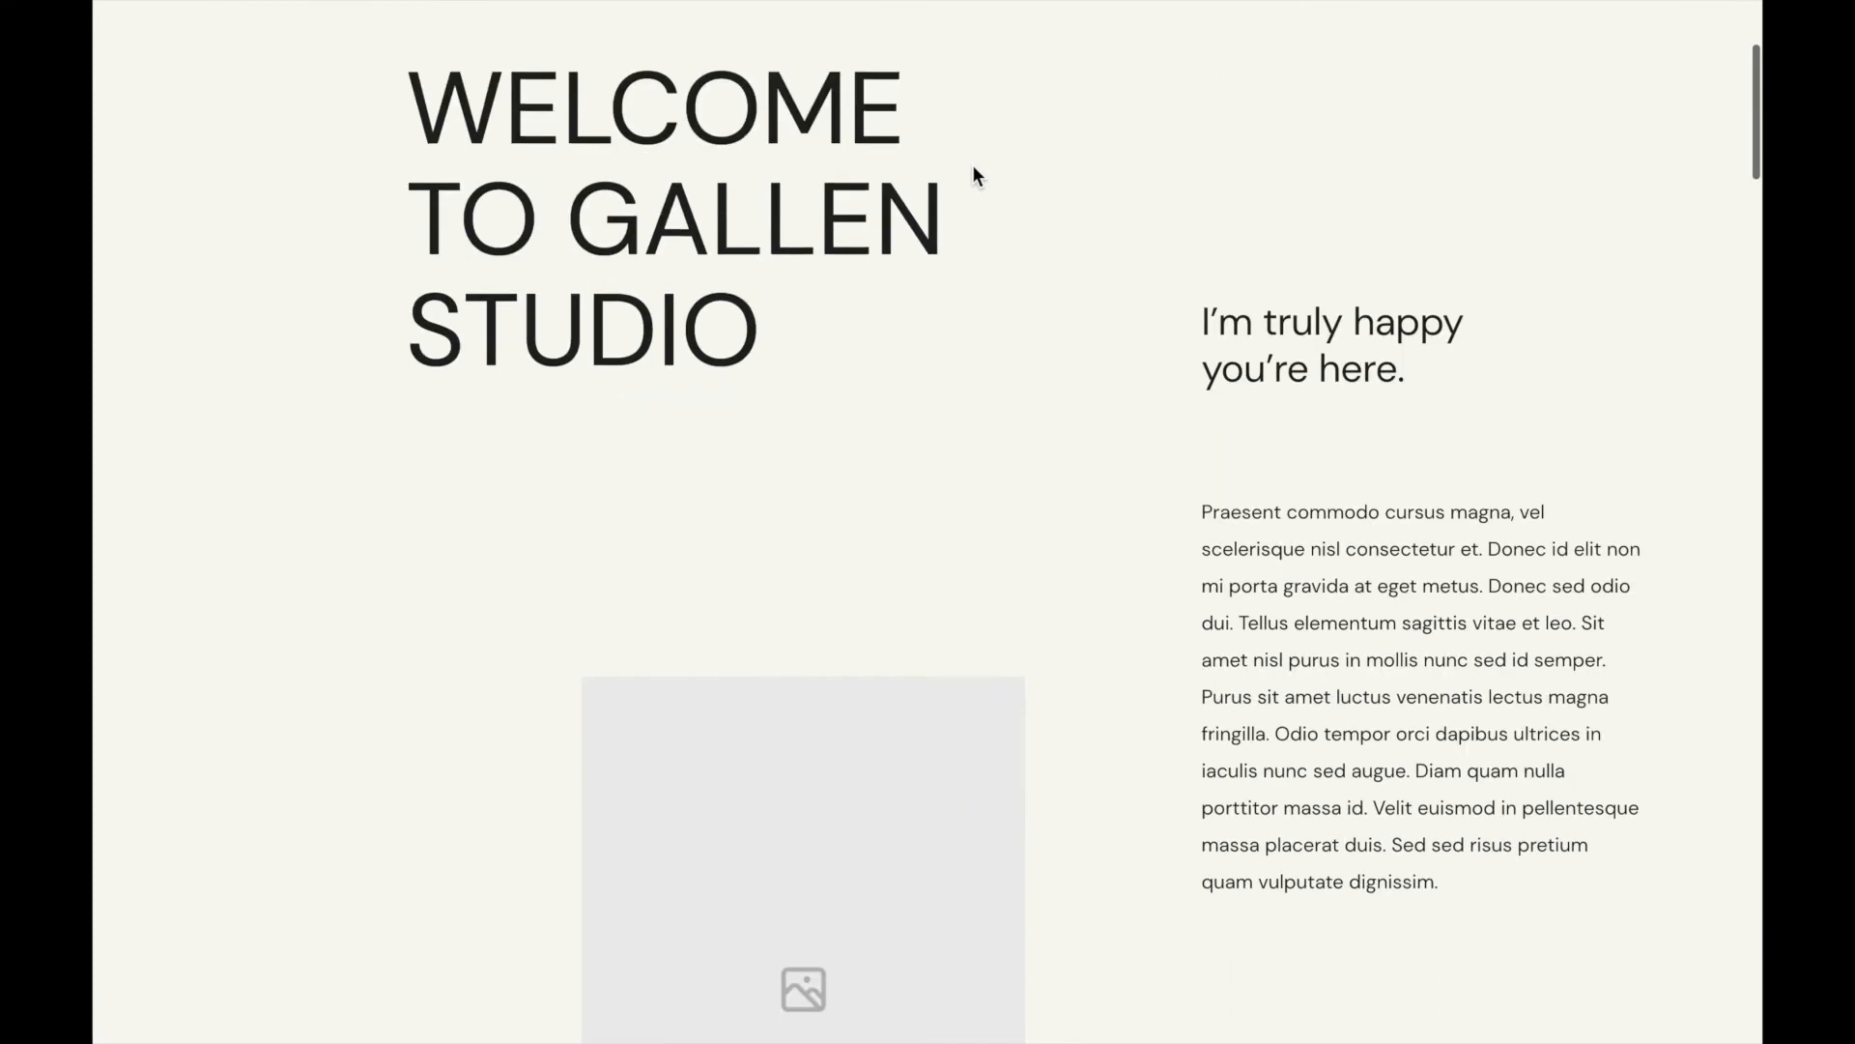
{"action": "scroll", "coordinate": [974, 169], "scroll_direction": "down", "scroll_amount": 12}
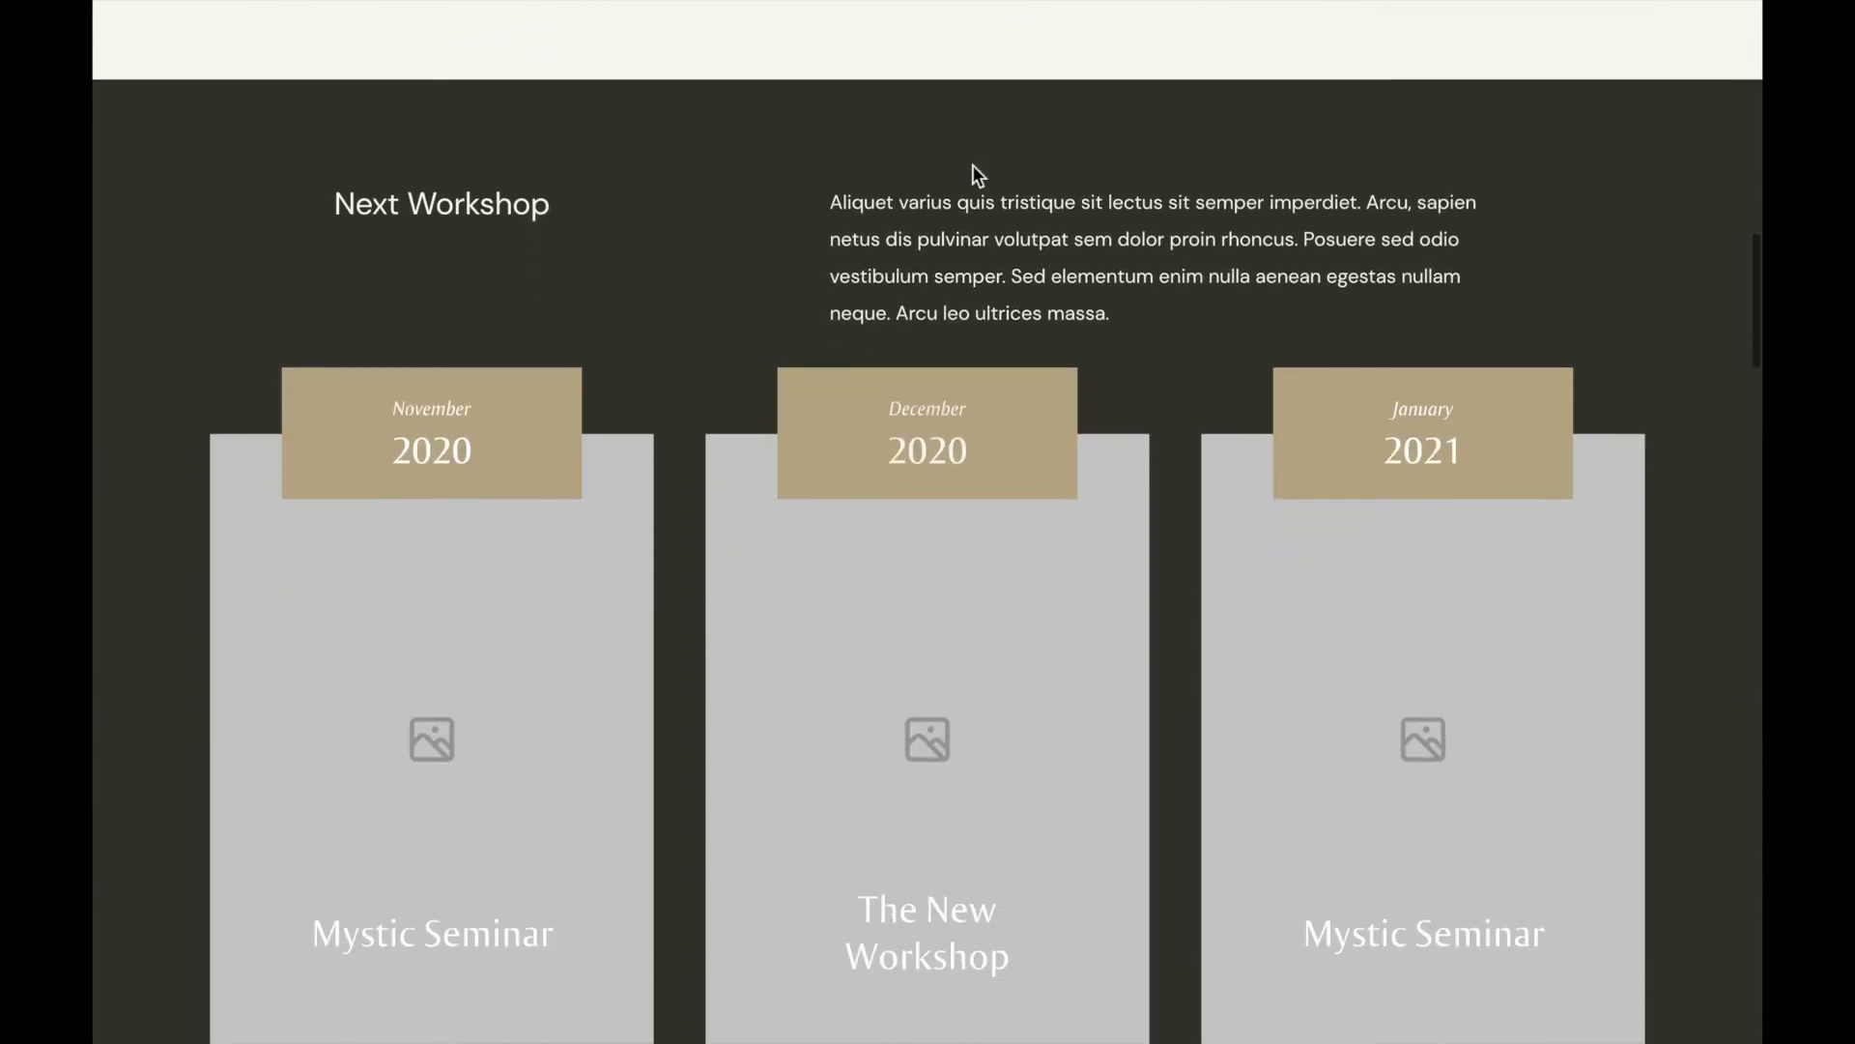
{"action": "scroll", "coordinate": [972, 175], "scroll_direction": "down", "scroll_amount": 5}
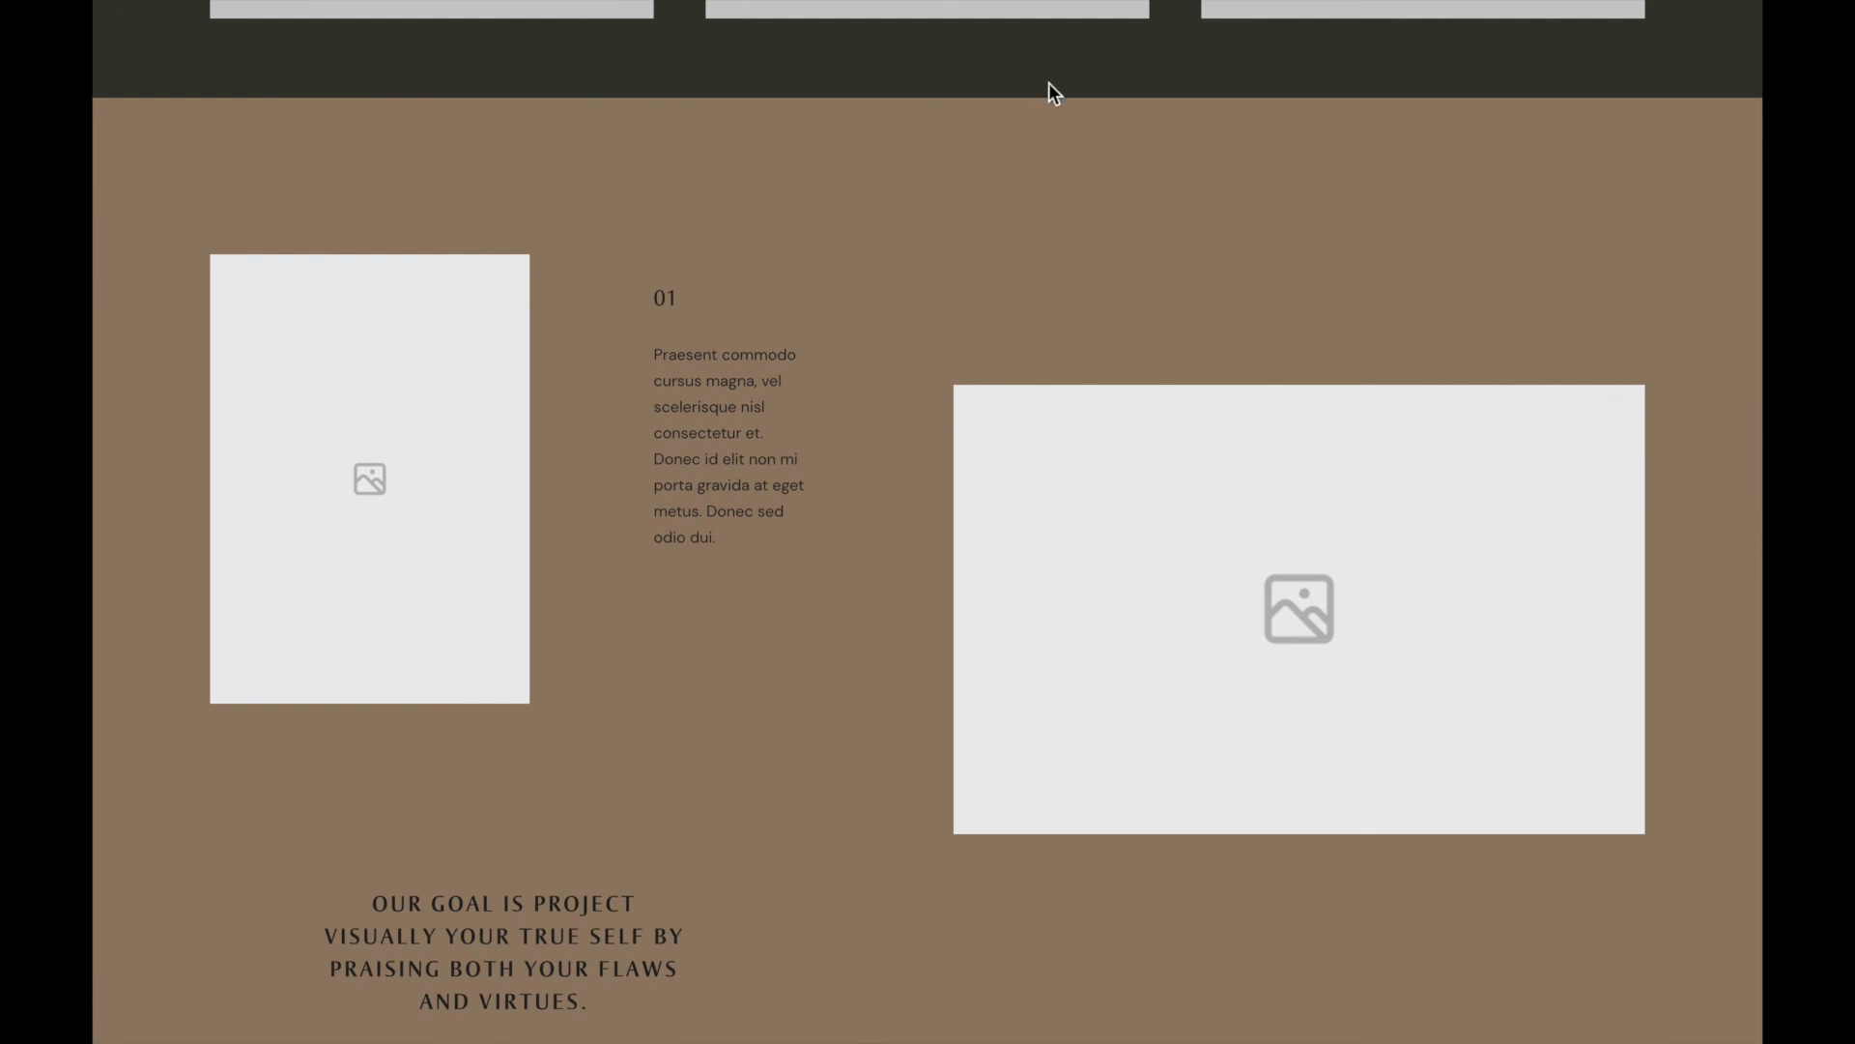
{"action": "scroll", "coordinate": [1049, 145], "scroll_direction": "down", "scroll_amount": 15}
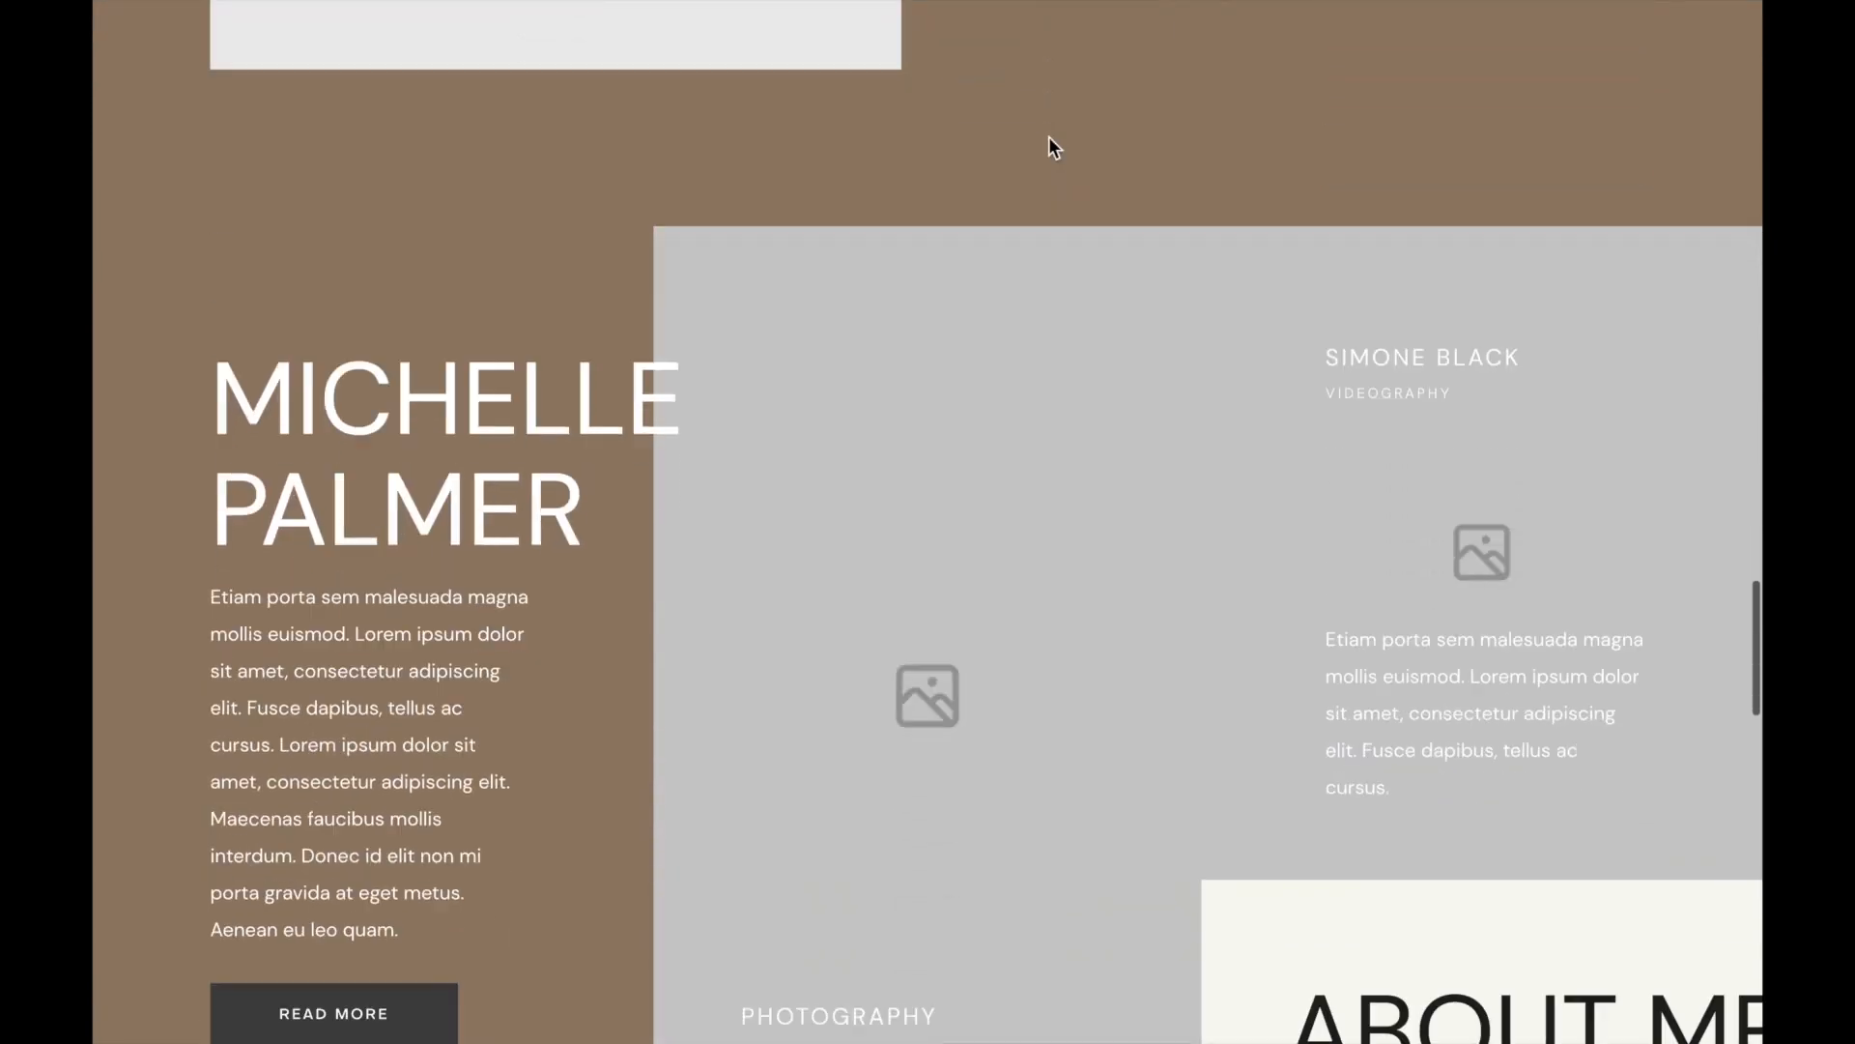
{"action": "scroll", "coordinate": [1050, 140], "scroll_direction": "down", "scroll_amount": 3}
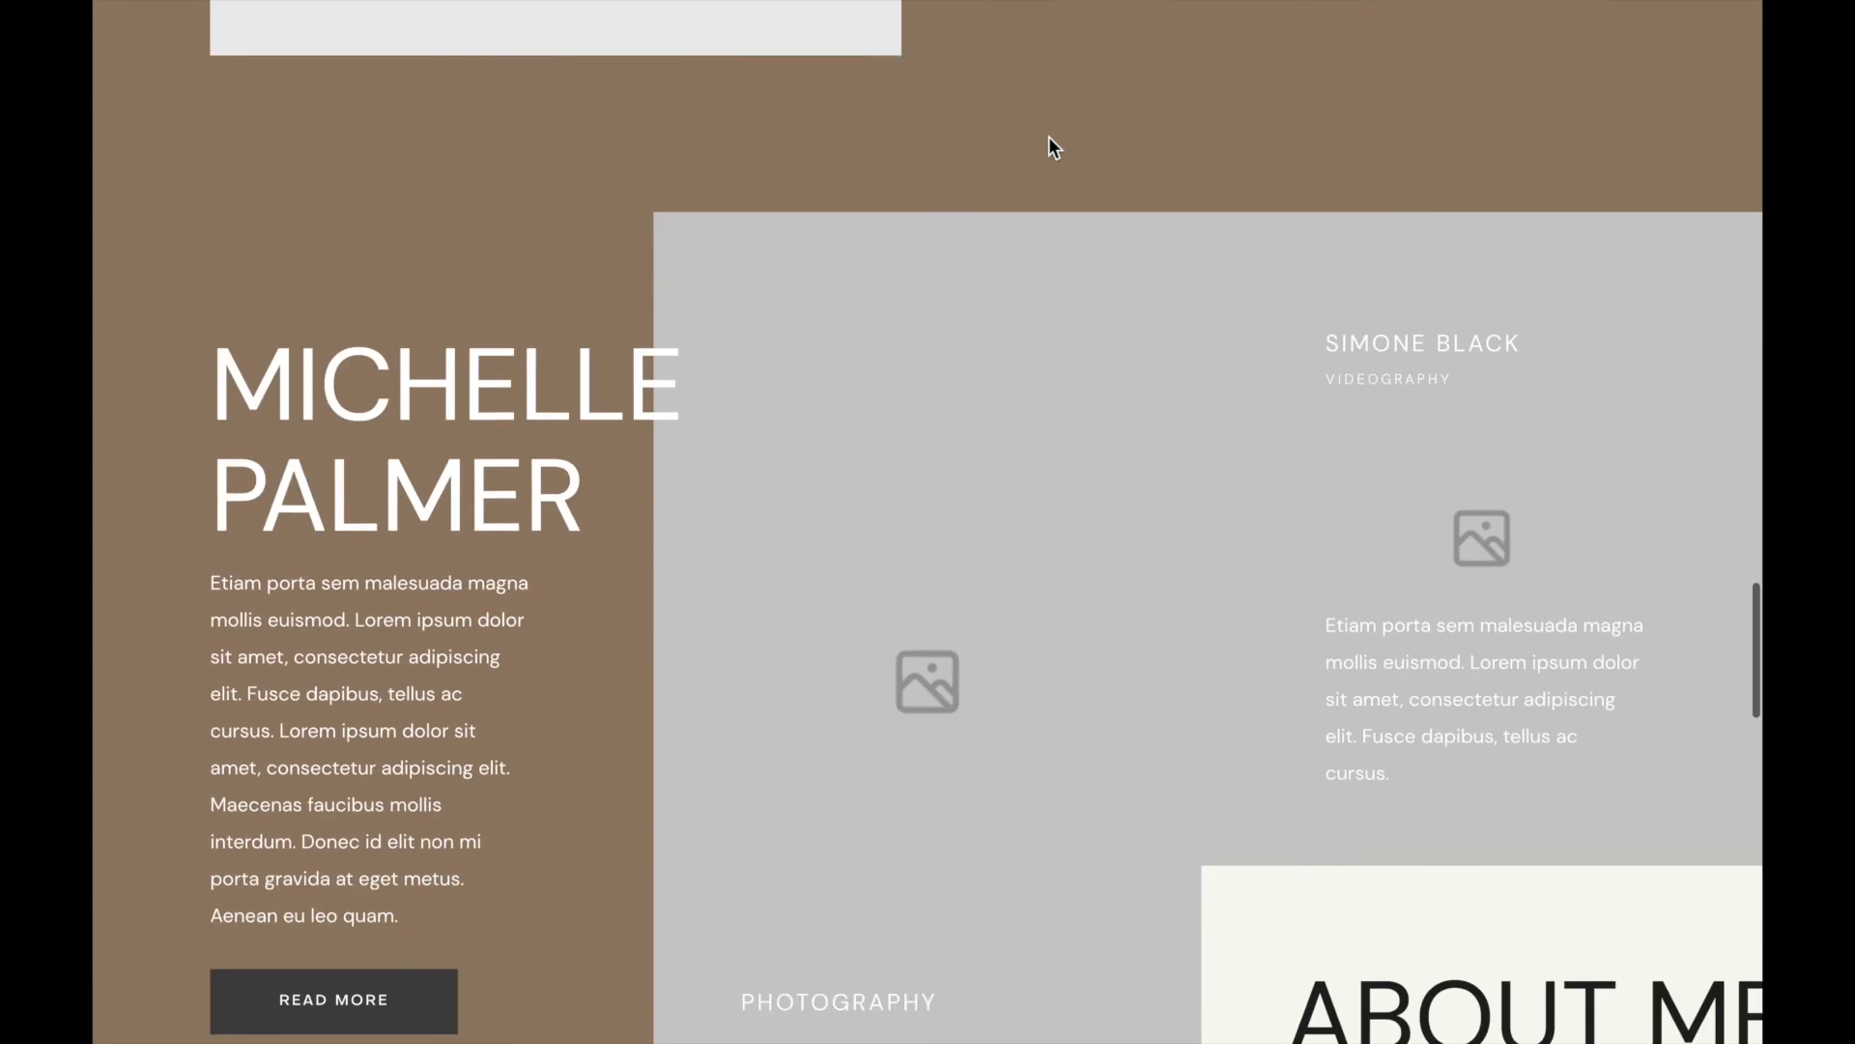
{"action": "scroll", "coordinate": [1049, 145], "scroll_direction": "down", "scroll_amount": 3}
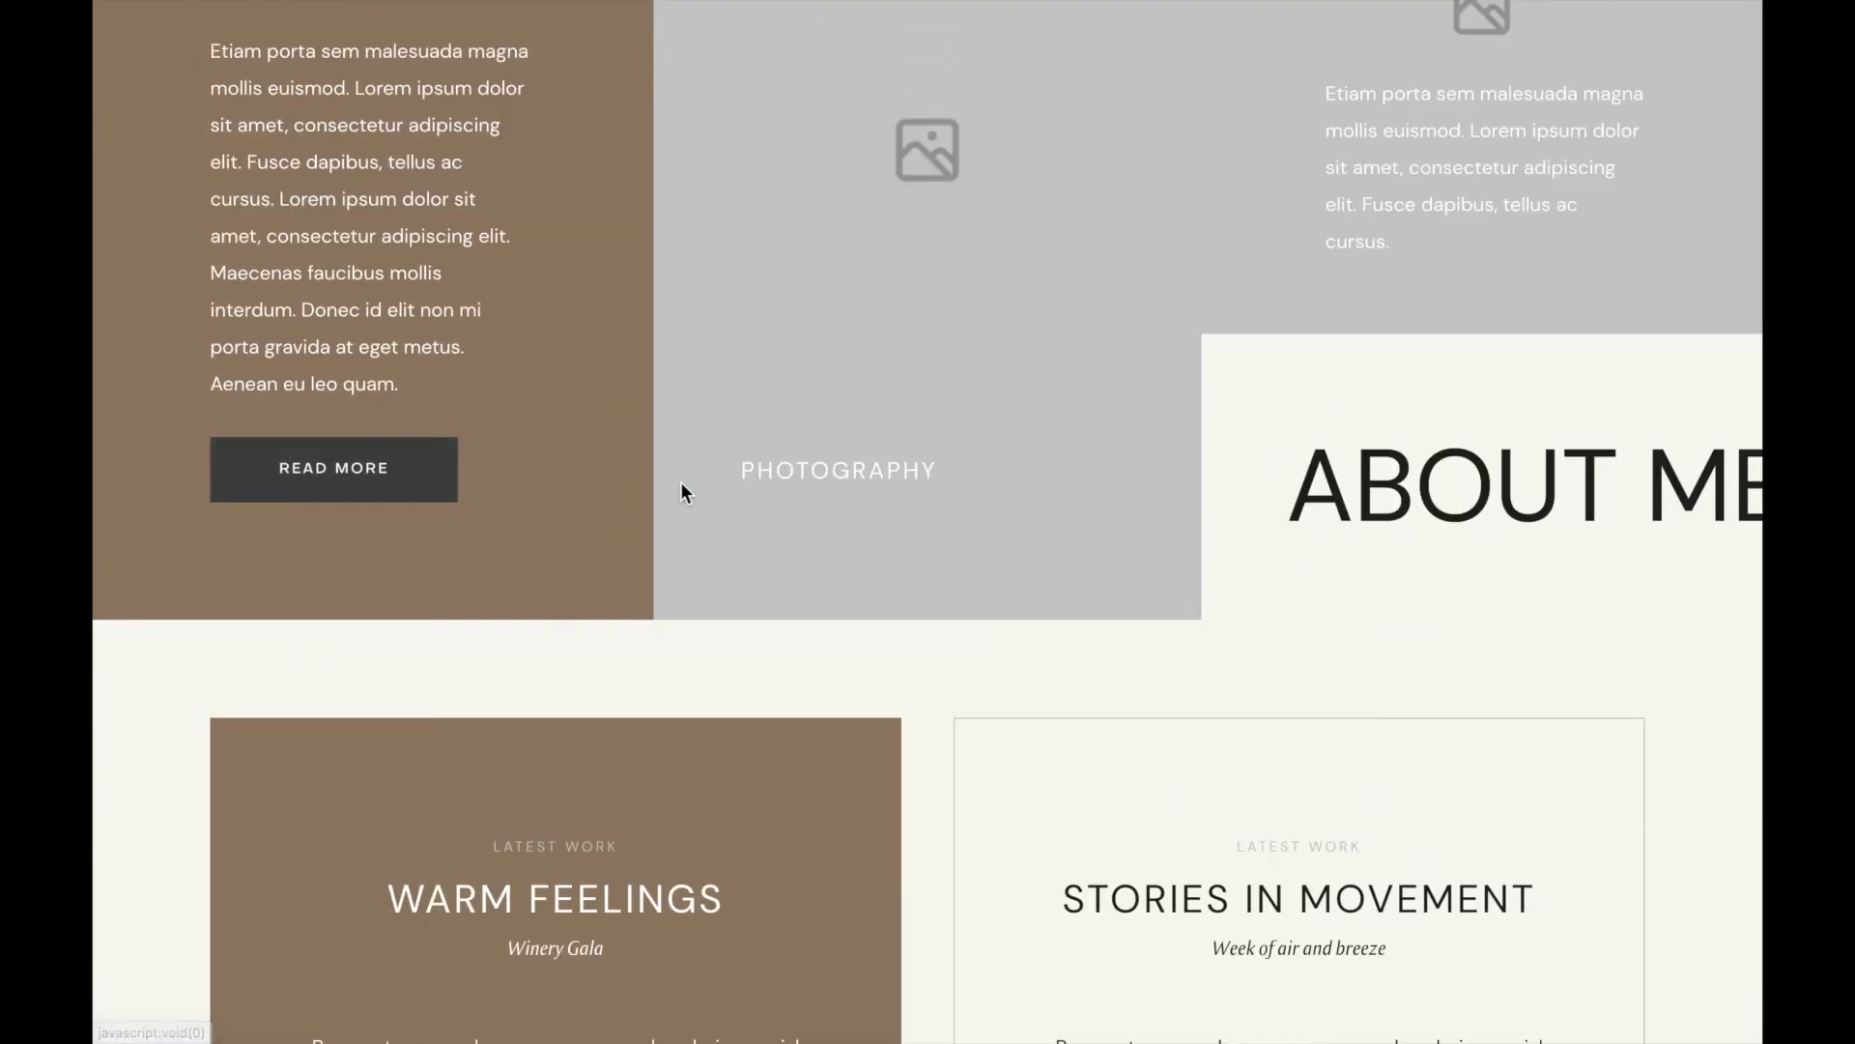
{"action": "scroll", "coordinate": [680, 483], "scroll_direction": "down", "scroll_amount": 8}
{"action": "scroll", "coordinate": [680, 483], "scroll_direction": "up", "scroll_amount": 6}
{"action": "scroll", "coordinate": [680, 481], "scroll_direction": "down", "scroll_amount": 1}
{"action": "scroll", "coordinate": [704, 385], "scroll_direction": "down", "scroll_amount": 5}
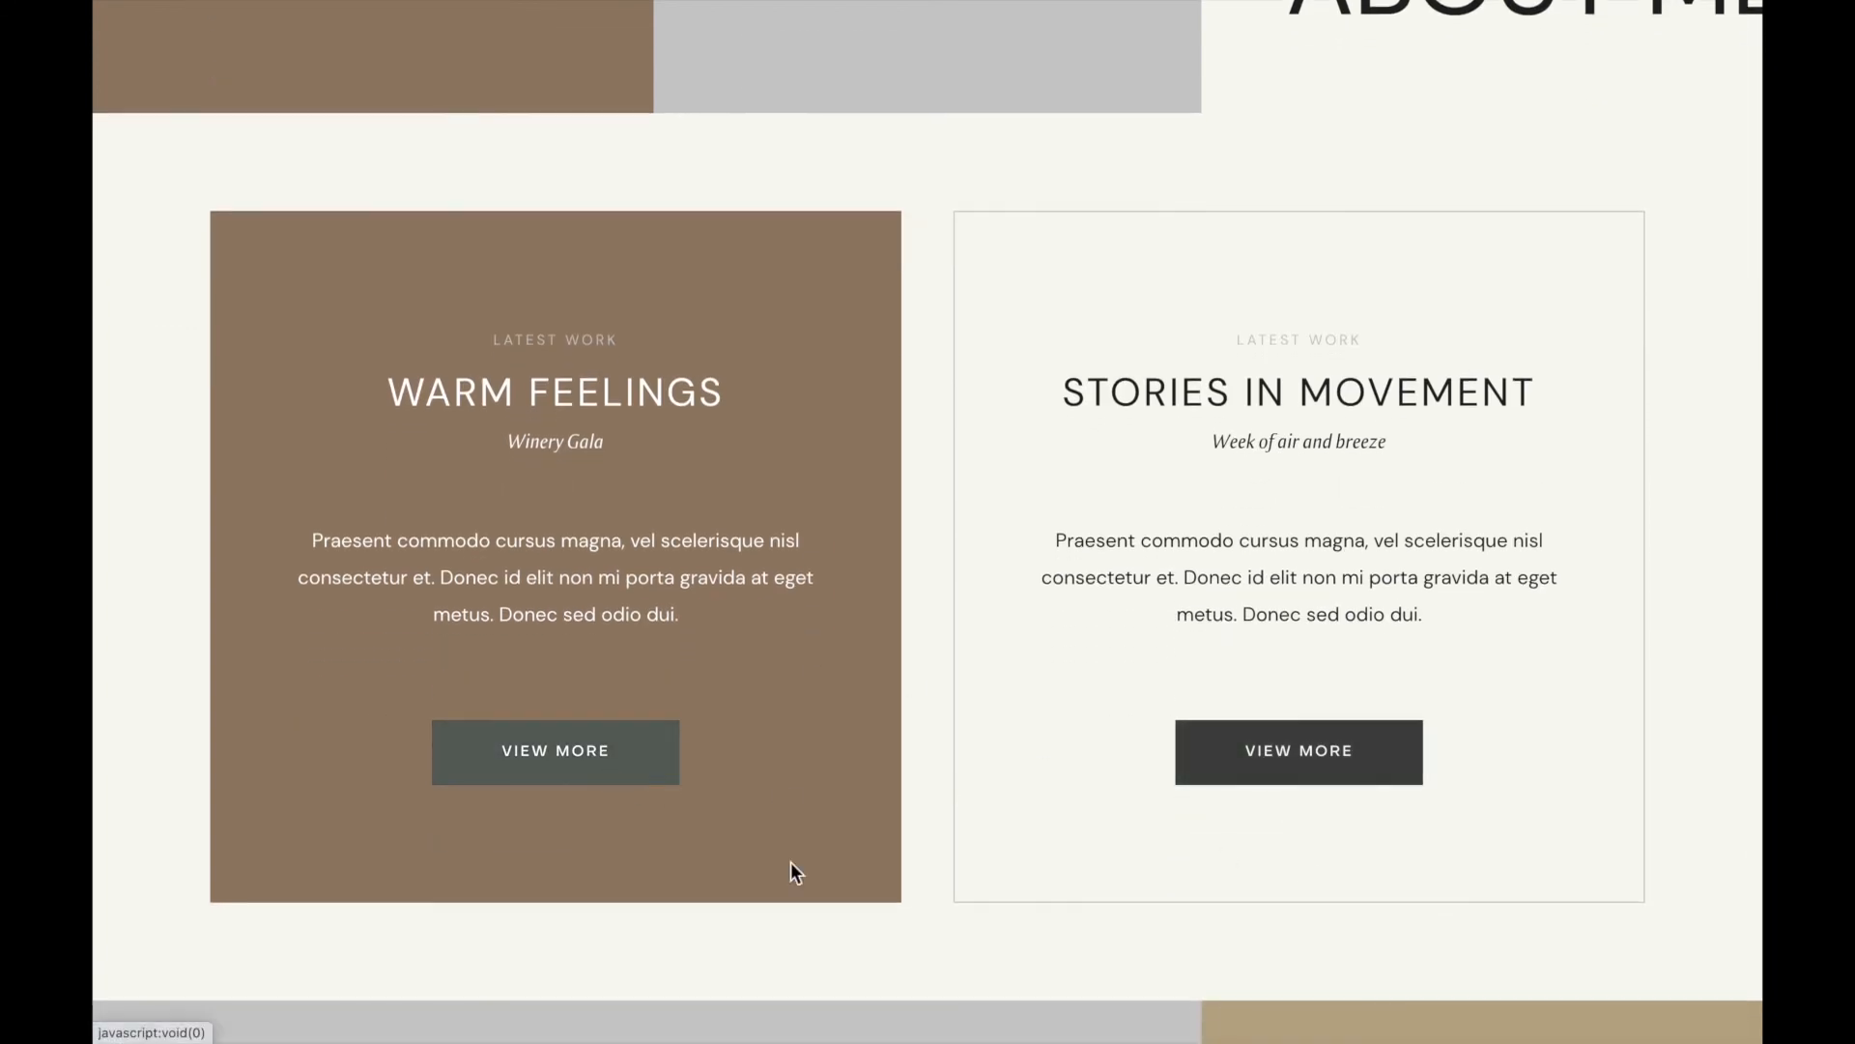
{"action": "scroll", "coordinate": [1029, 952], "scroll_direction": "down", "scroll_amount": 10}
{"action": "scroll", "coordinate": [1029, 952], "scroll_direction": "up", "scroll_amount": 7}
{"action": "scroll", "coordinate": [1029, 949], "scroll_direction": "up", "scroll_amount": 15}
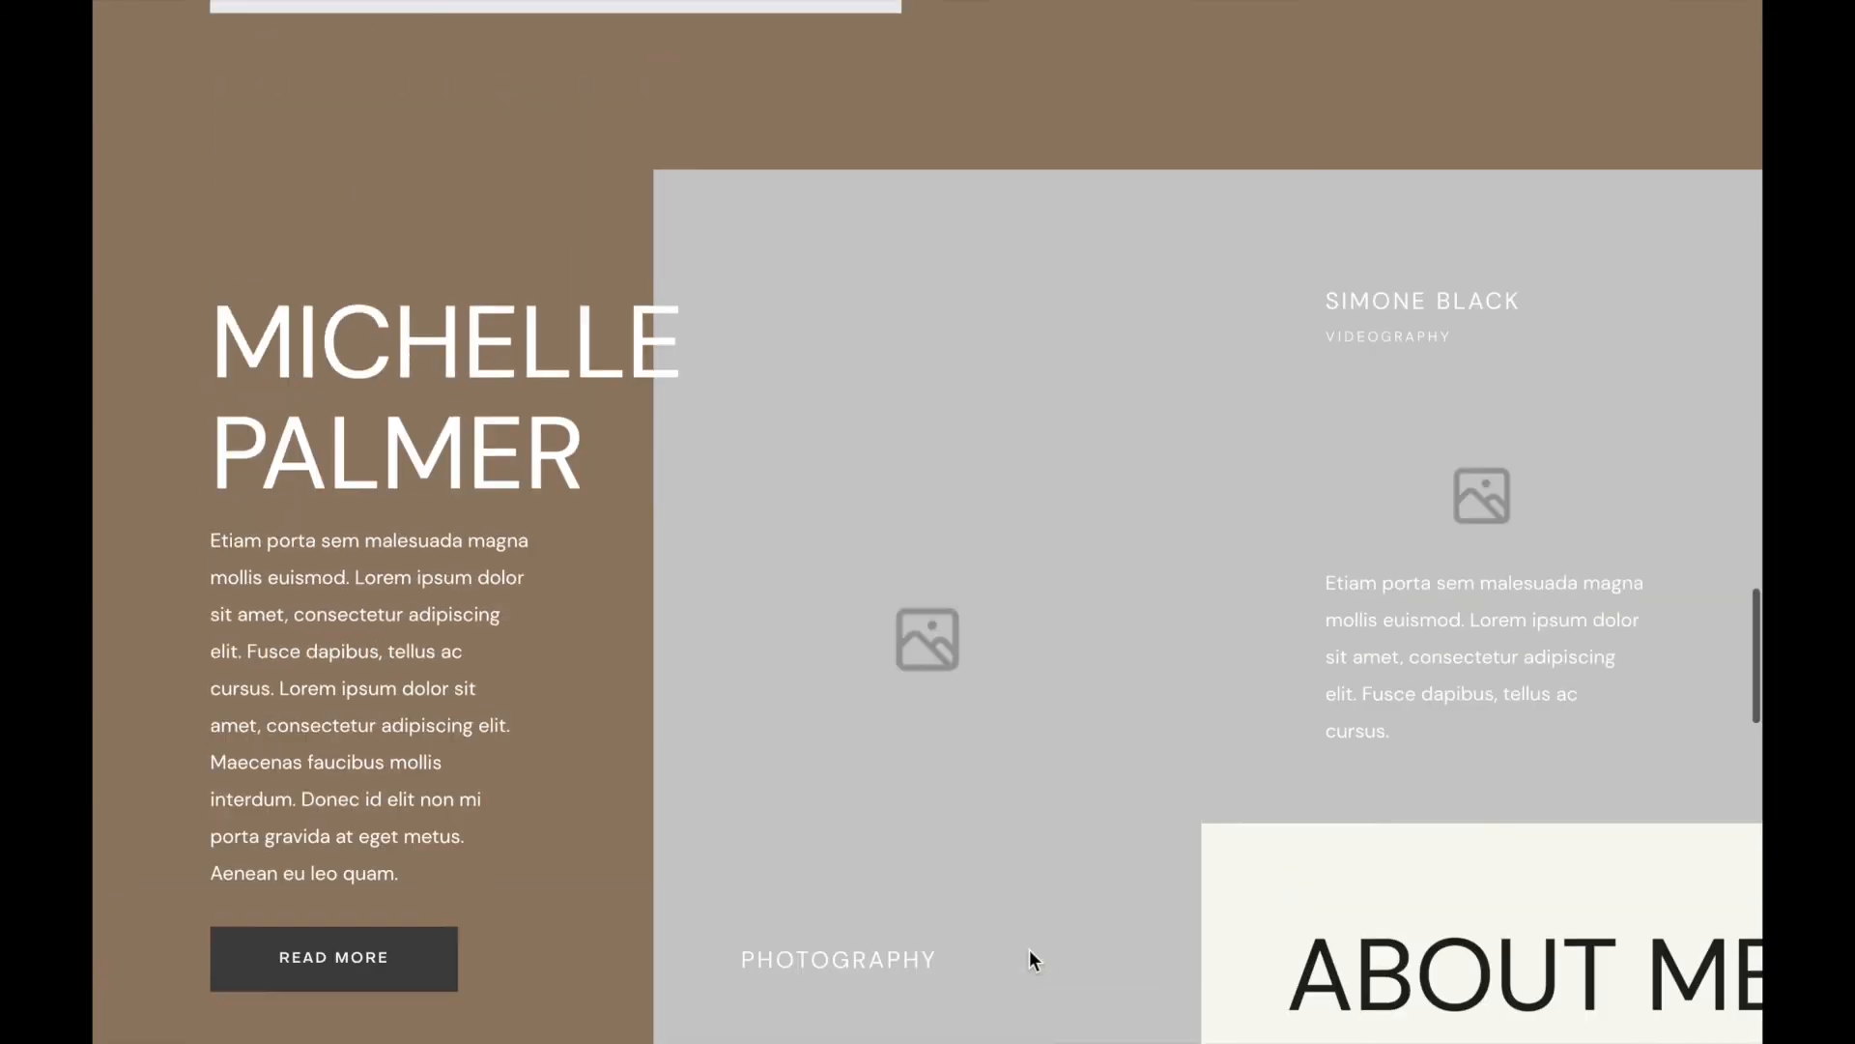
{"action": "scroll", "coordinate": [1029, 949], "scroll_direction": "up", "scroll_amount": 15}
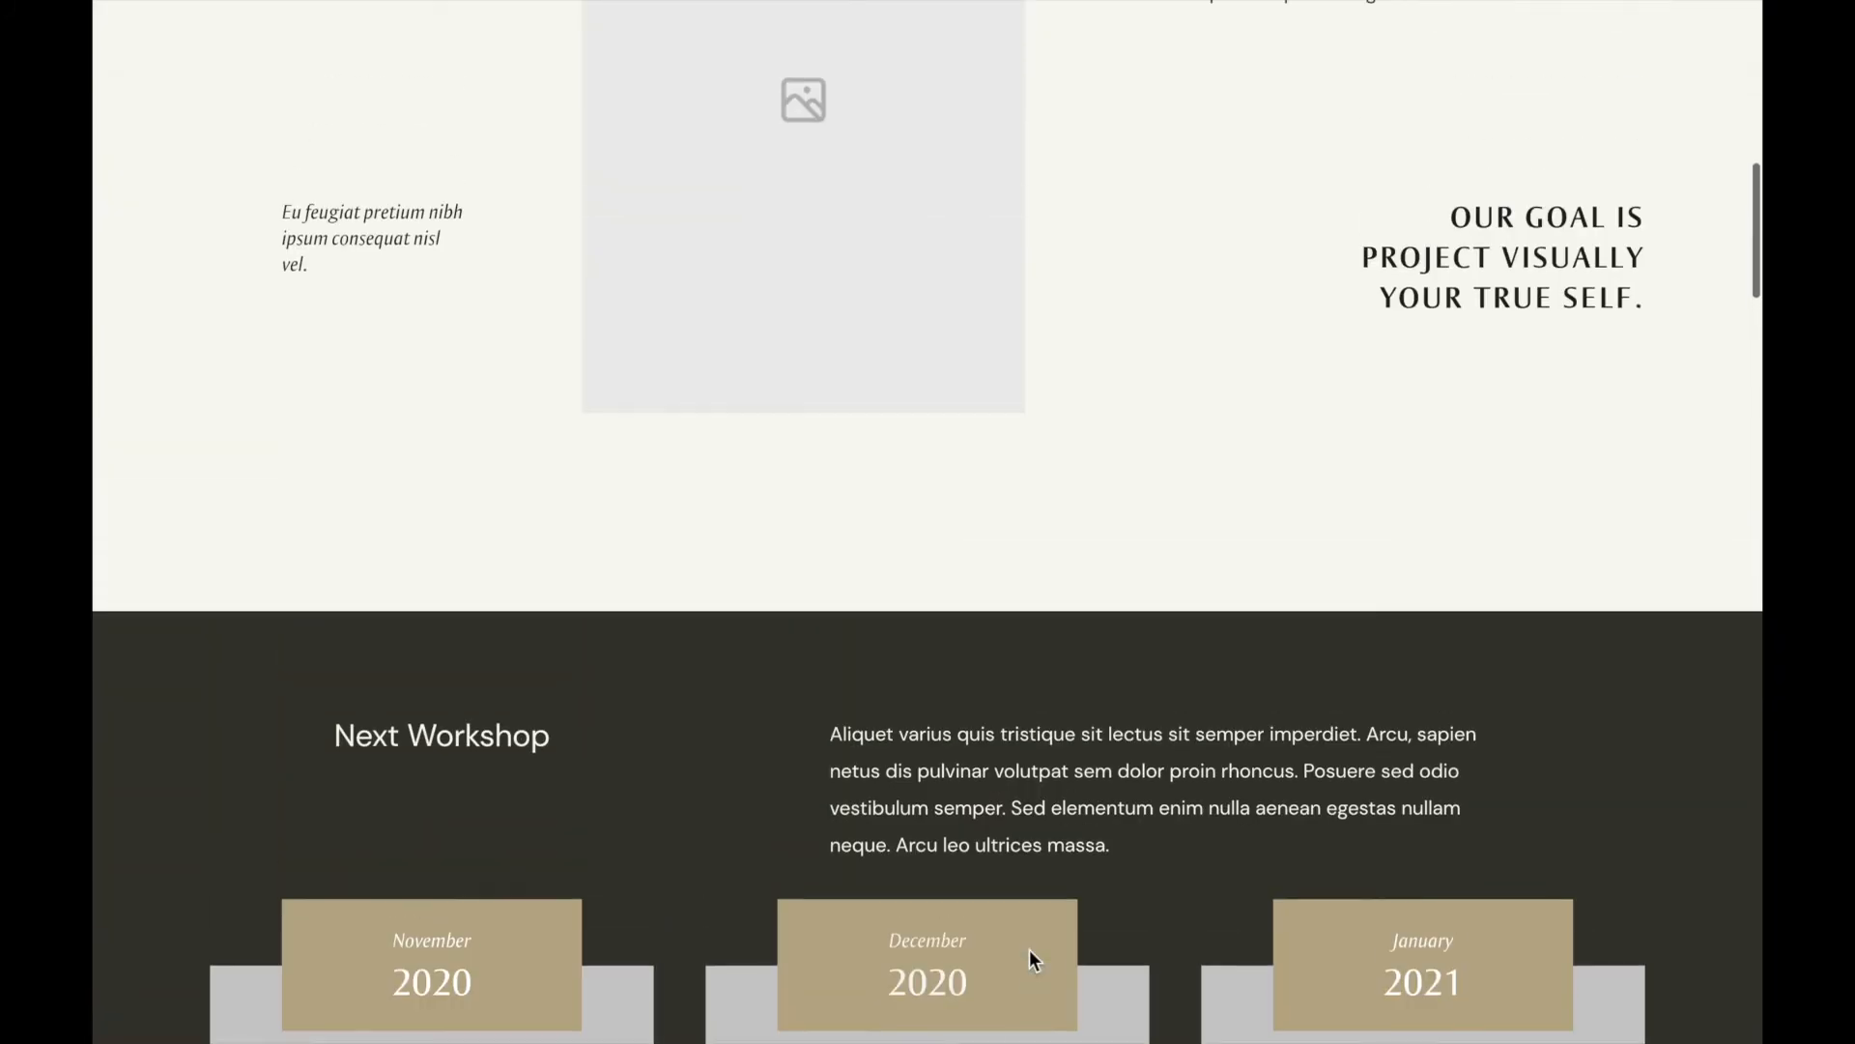
{"action": "scroll", "coordinate": [1029, 960], "scroll_direction": "down", "scroll_amount": 20}
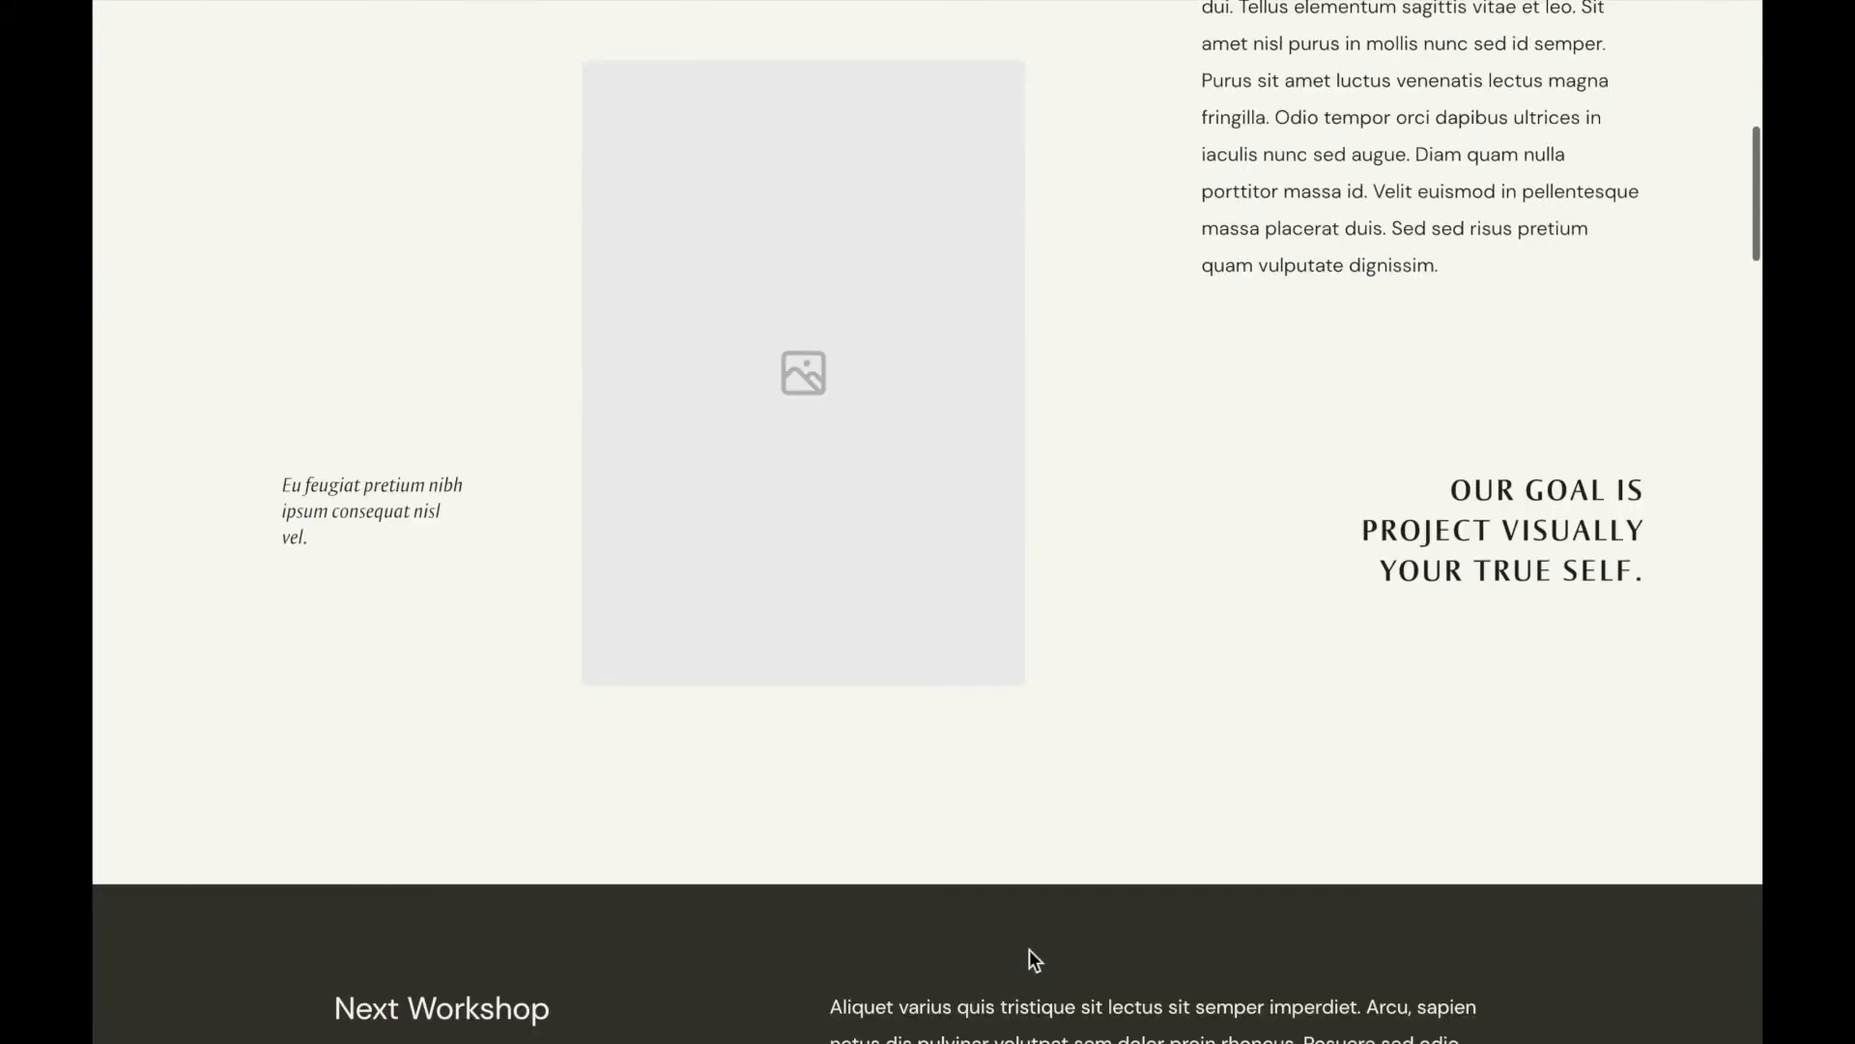
{"action": "scroll", "coordinate": [1029, 948], "scroll_direction": "down", "scroll_amount": 10}
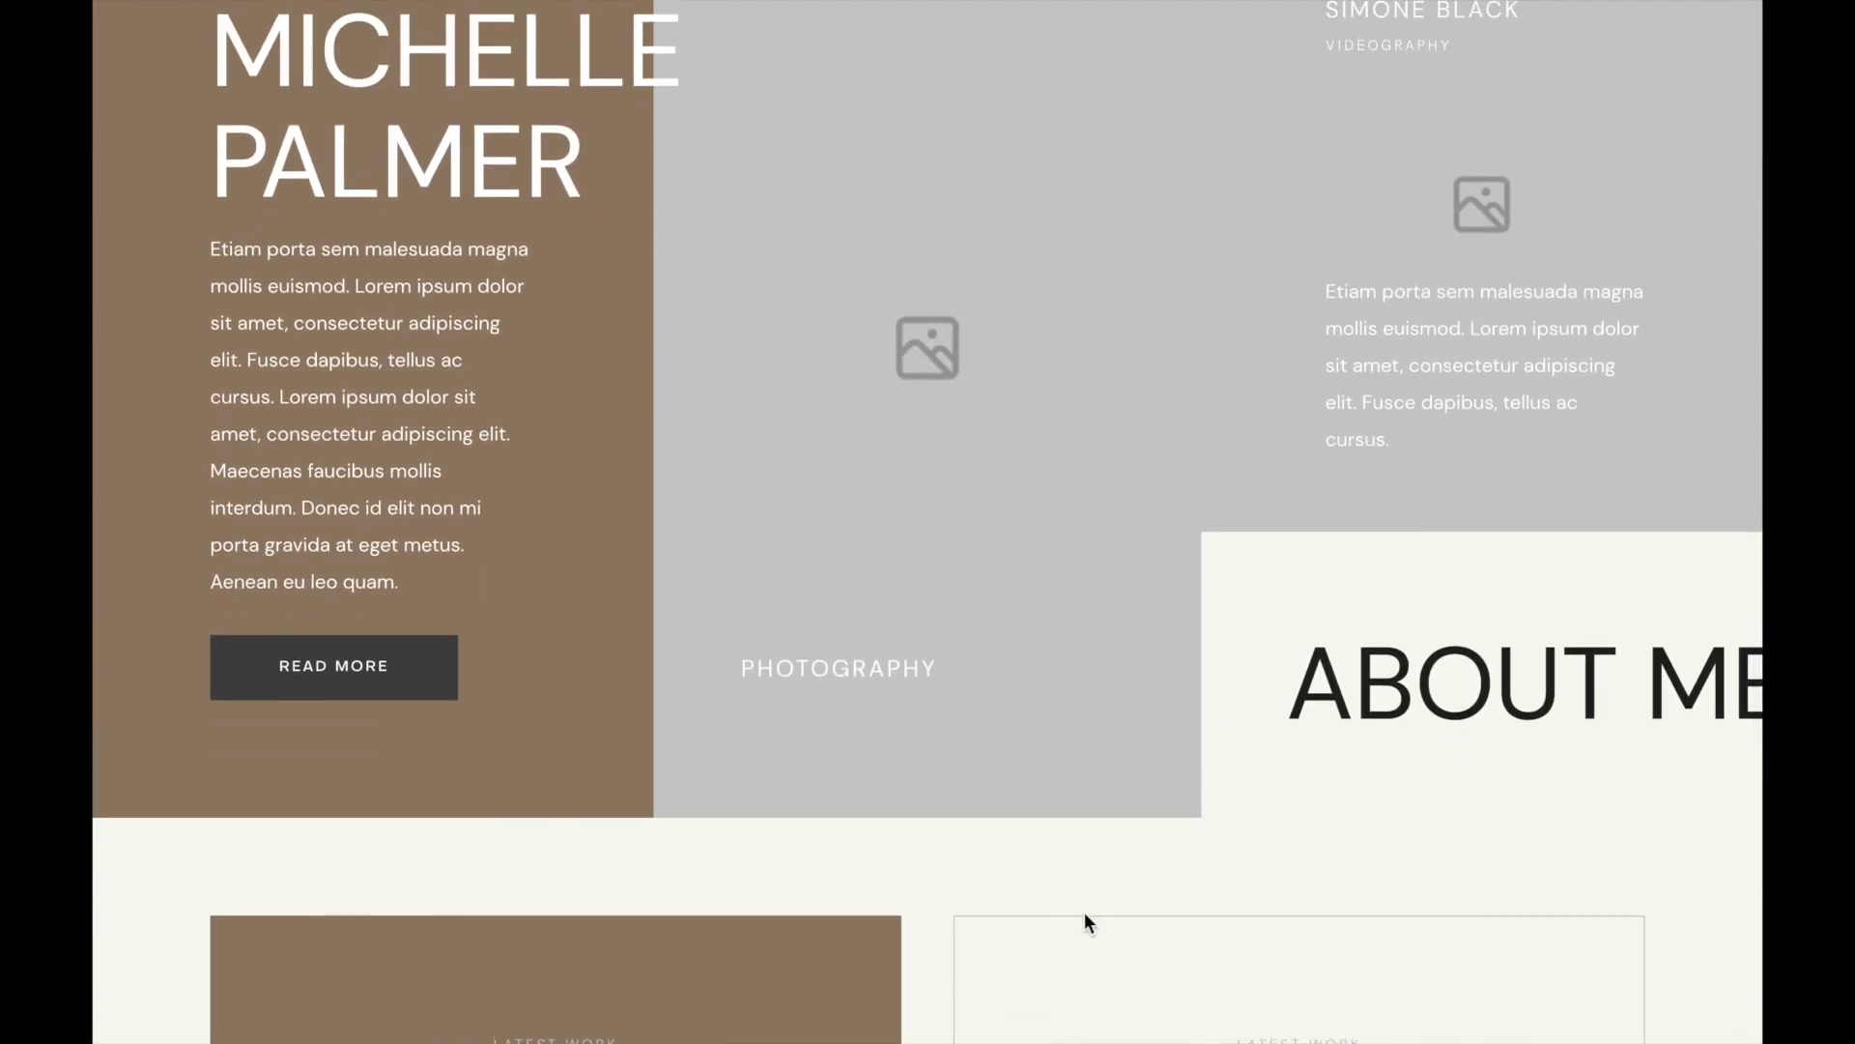
{"action": "scroll", "coordinate": [1084, 881], "scroll_direction": "down", "scroll_amount": 2}
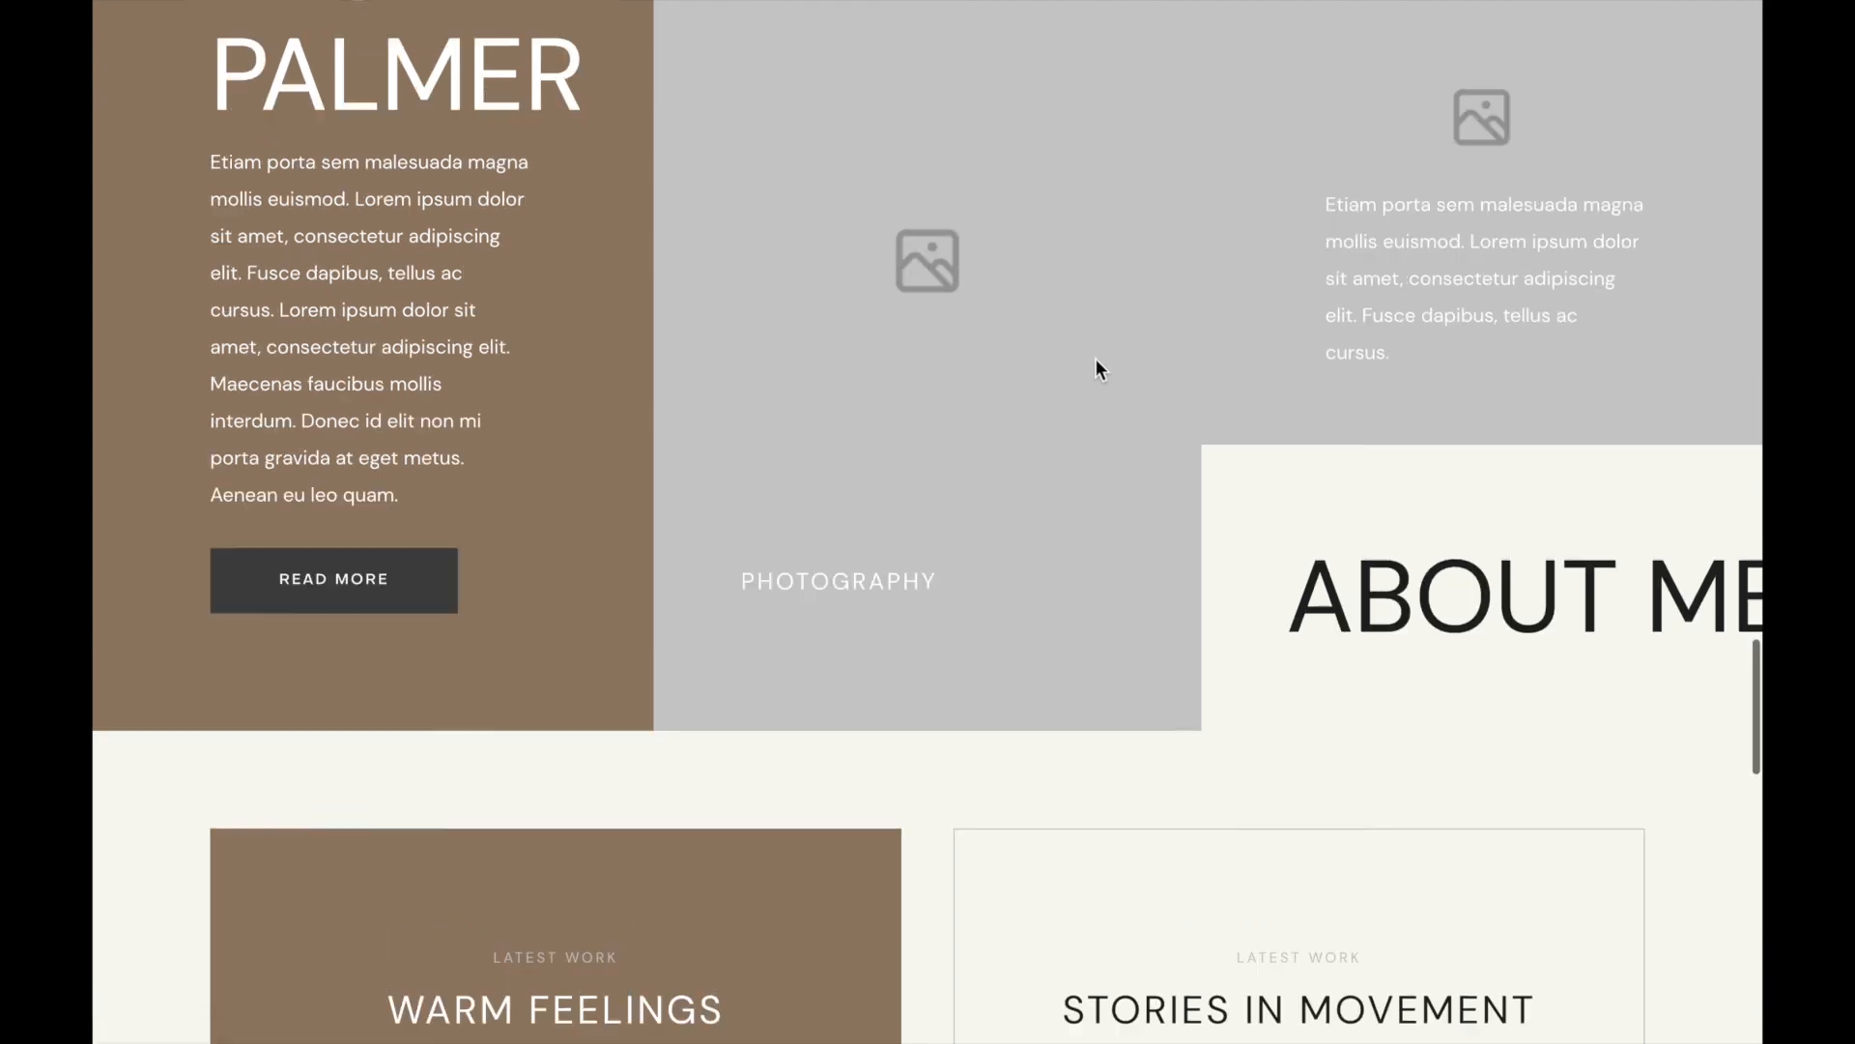
{"action": "scroll", "coordinate": [1098, 367], "scroll_direction": "up", "scroll_amount": 20}
{"action": "scroll", "coordinate": [1096, 367], "scroll_direction": "up", "scroll_amount": 3}
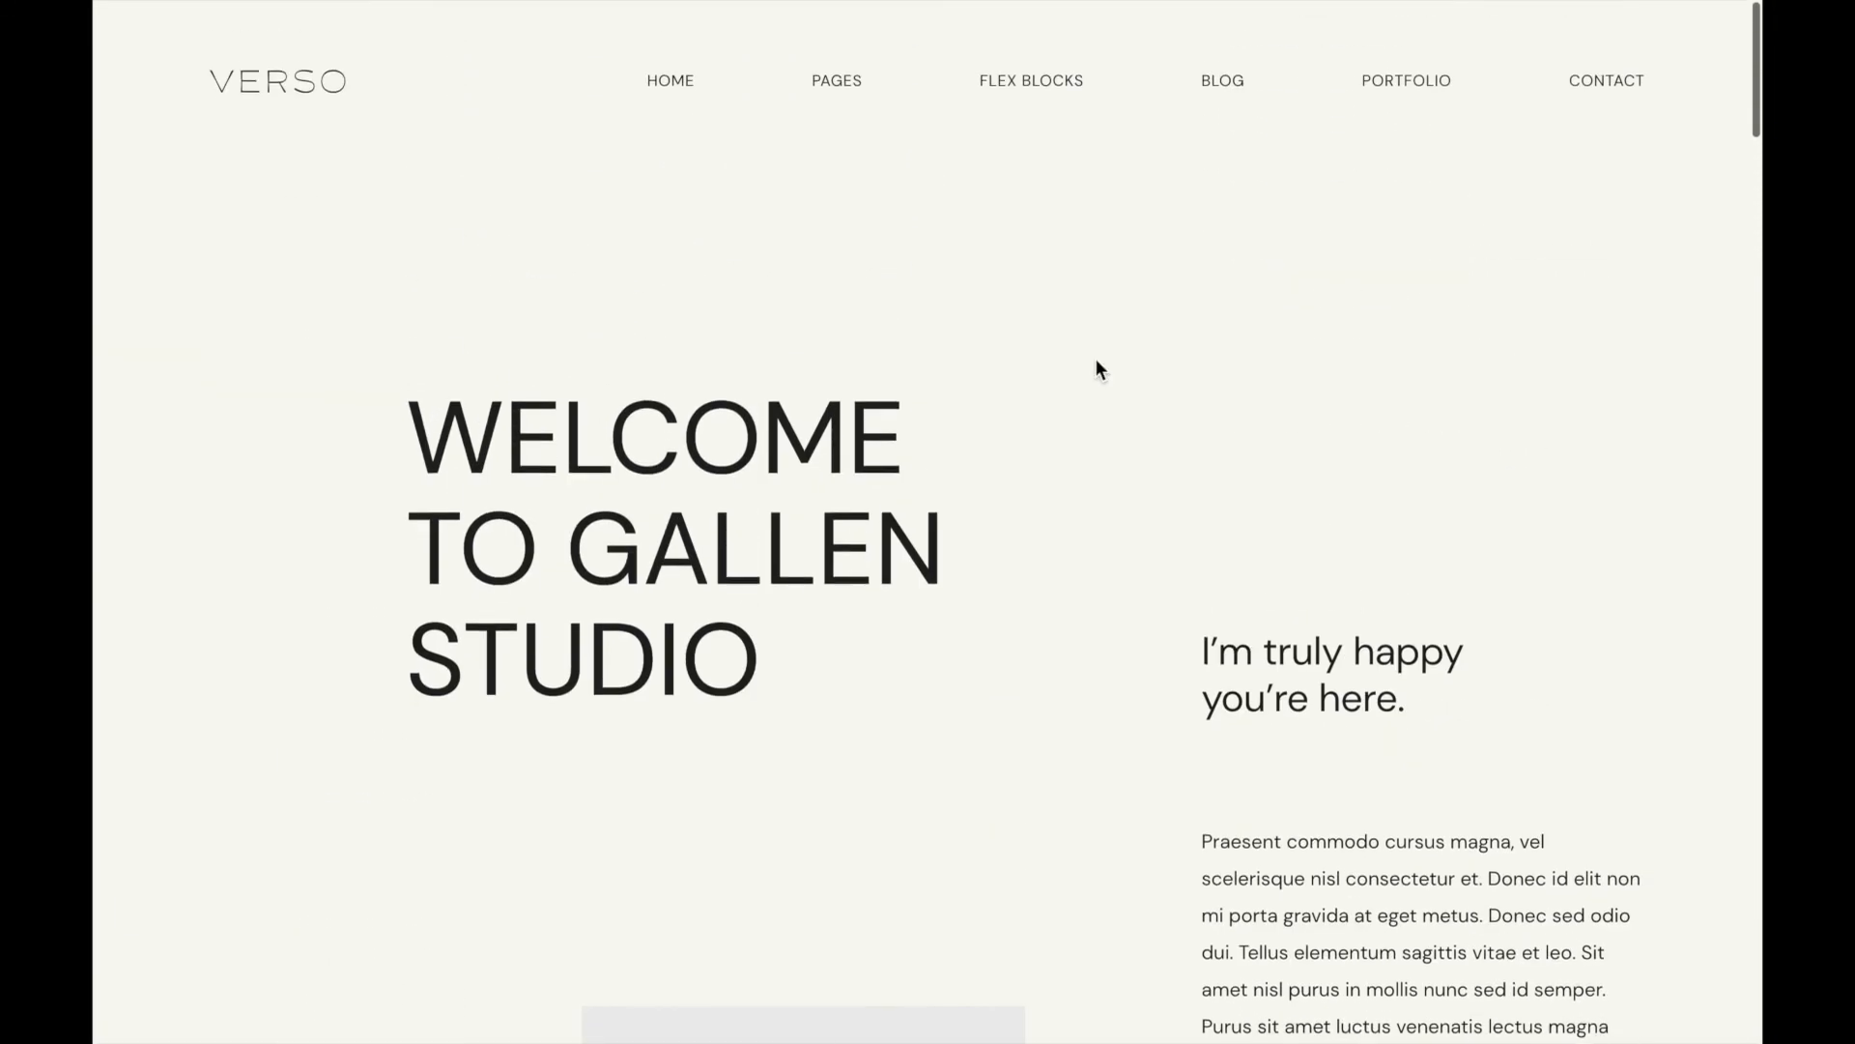